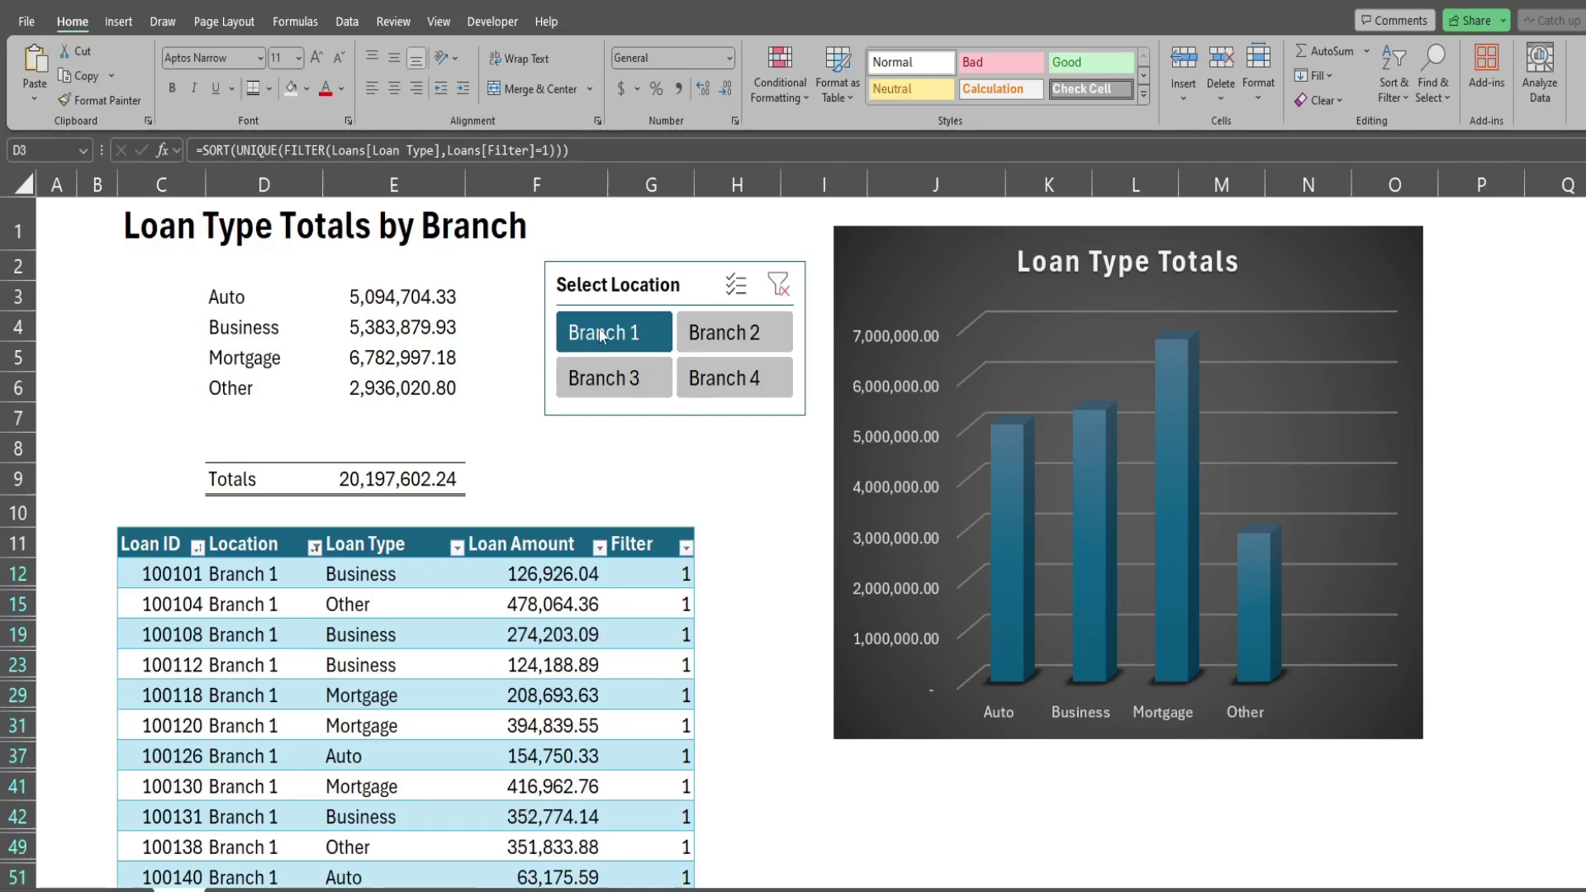
- Preview the loan totals for Branch 2, Branch 3, Branch 4, then Branch 2 again in the Location slicer
left_click(717, 341)
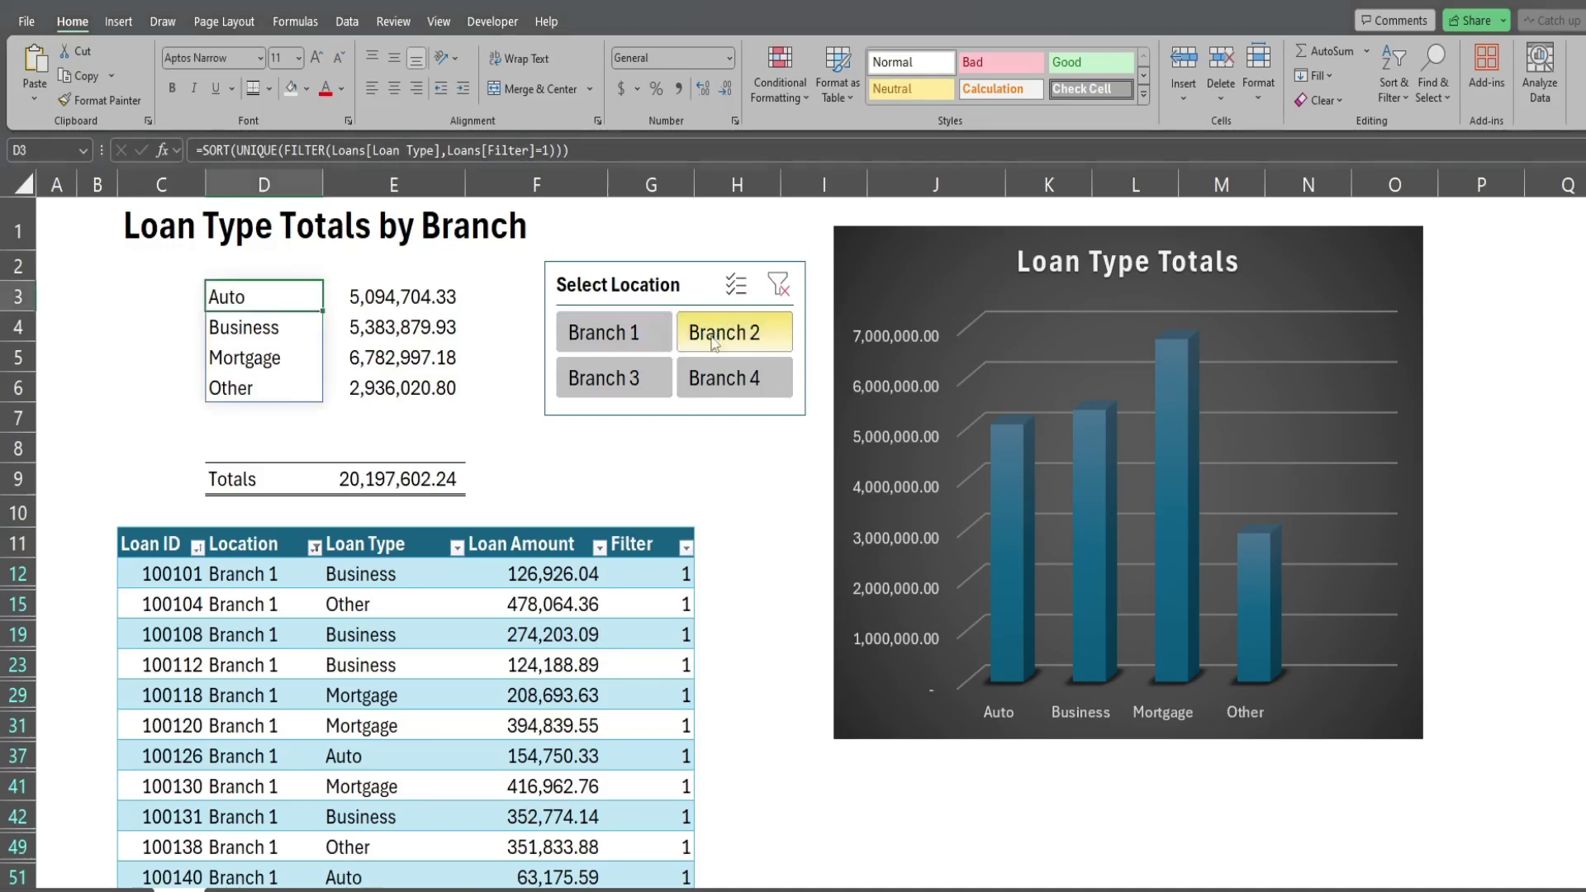
left_click(597, 382)
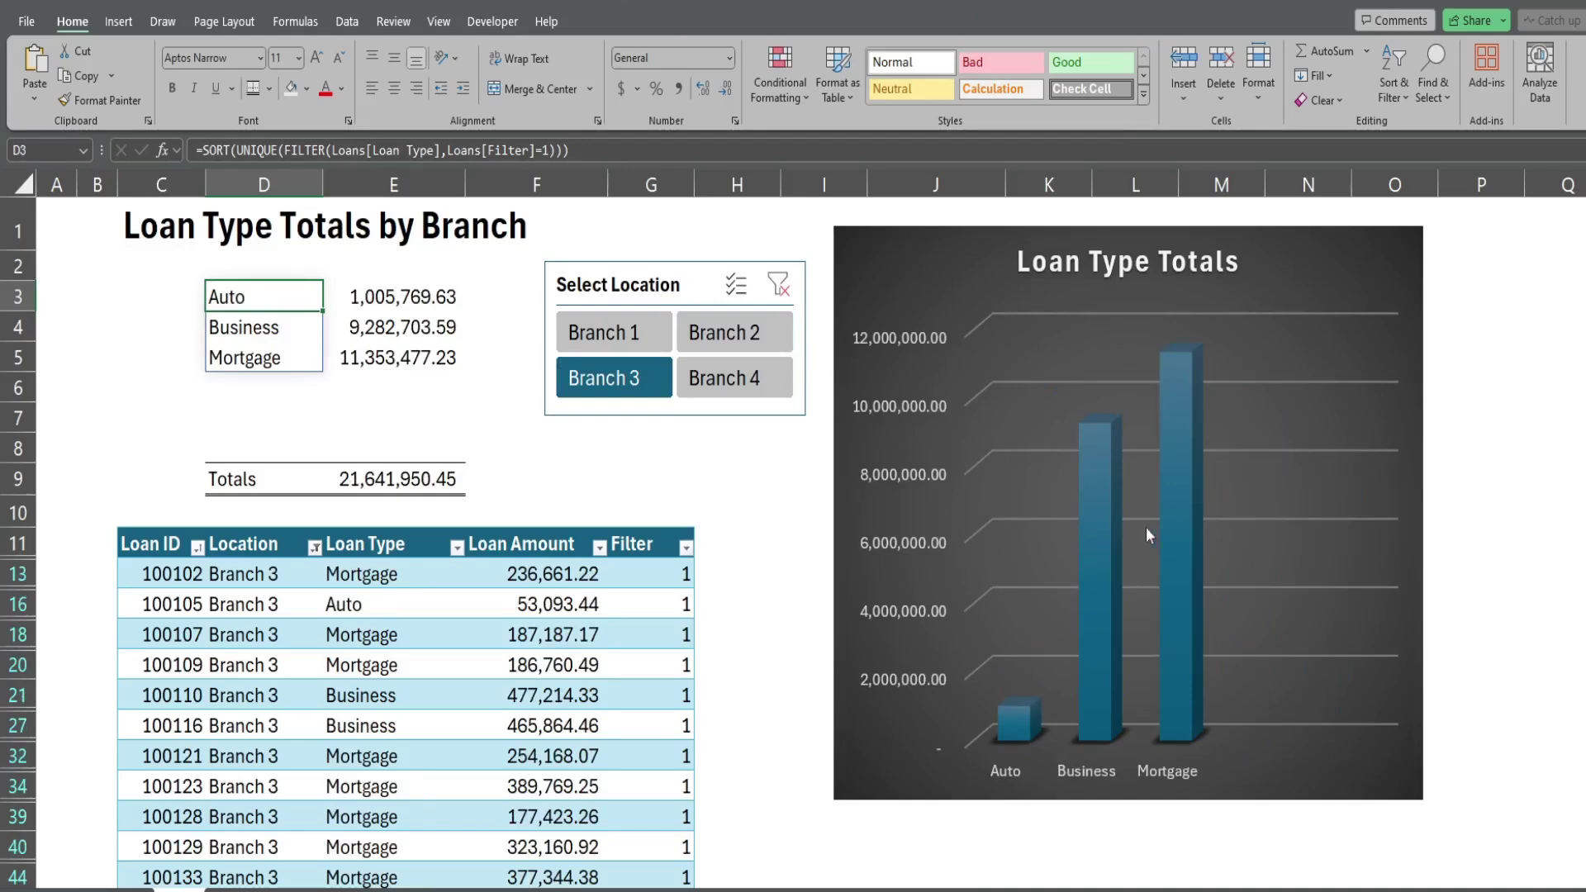
left_click(739, 384)
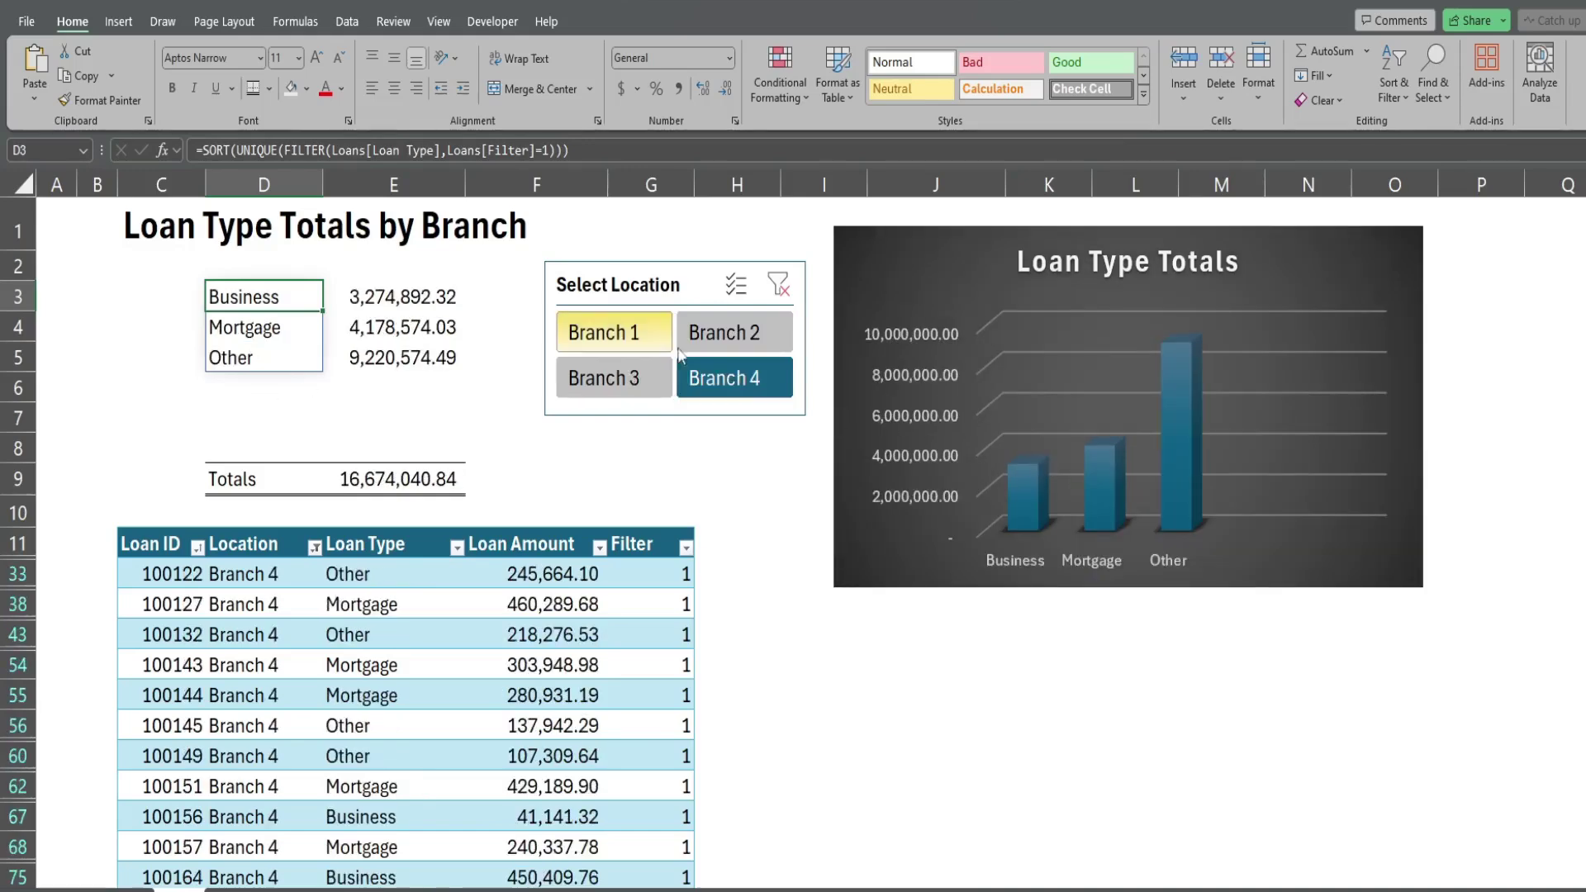
left_click(734, 332)
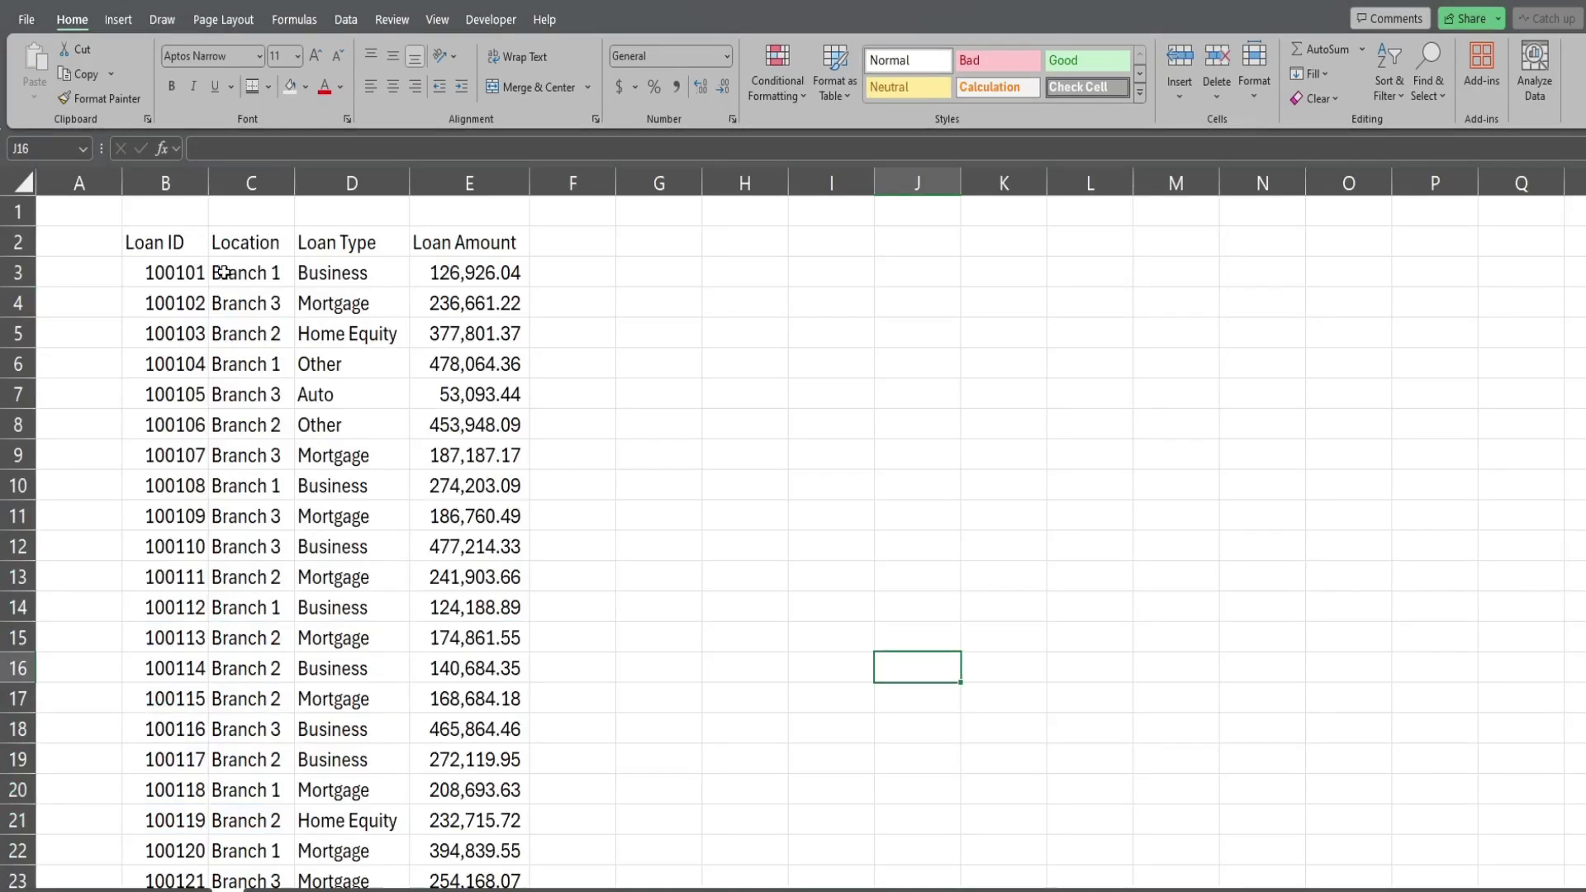
- Convert the loan records in B2:E338 into an Excel table with a header row
left_click(194, 250)
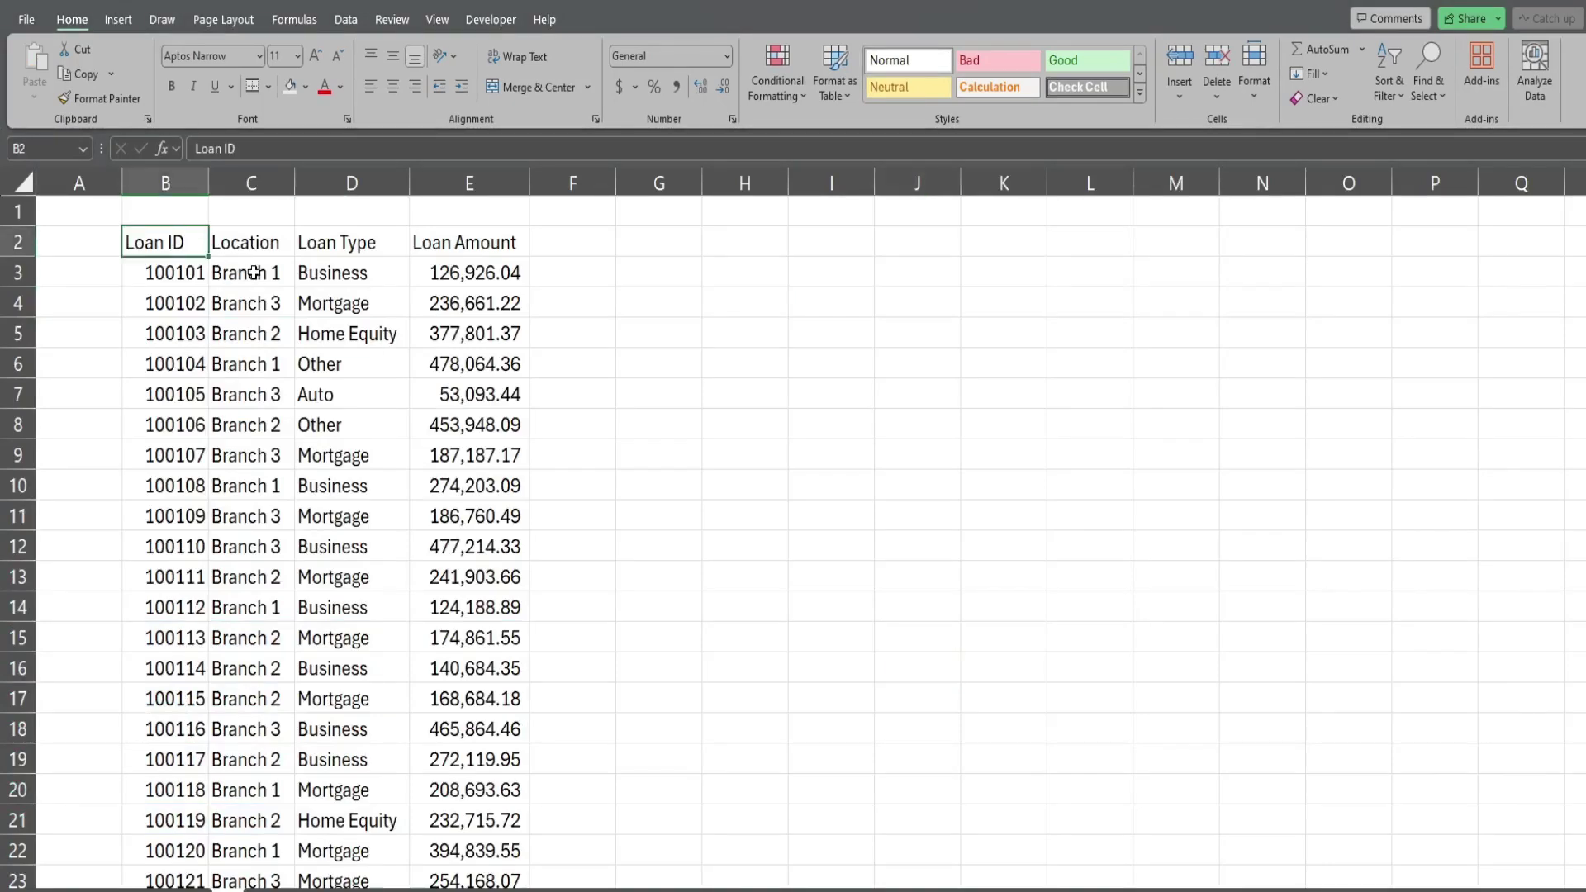
key("ctrl+t")
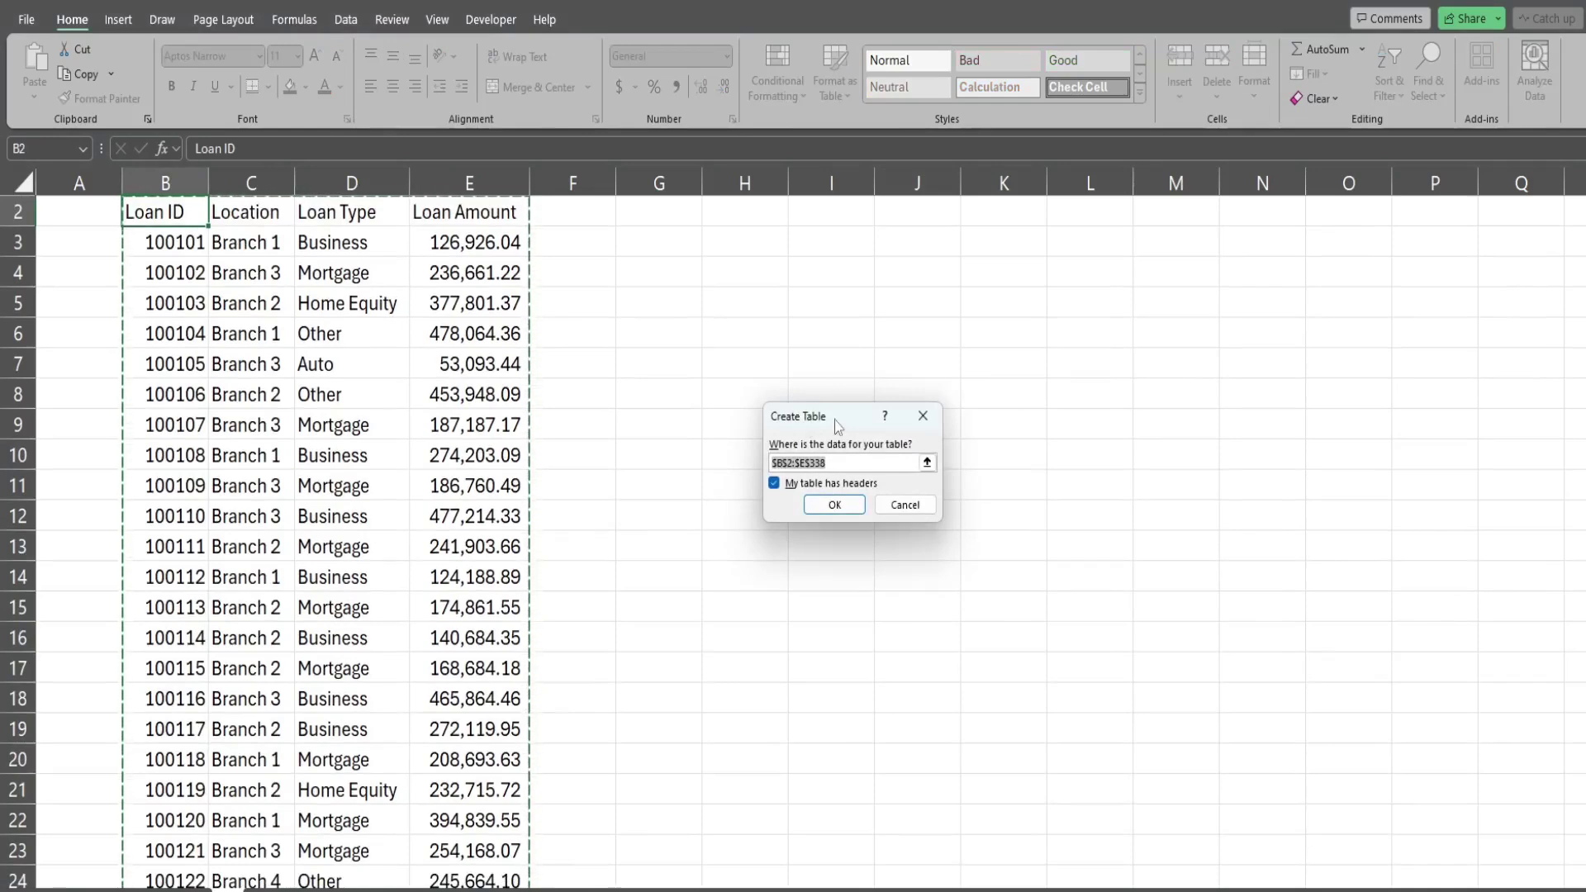
left_click(837, 503)
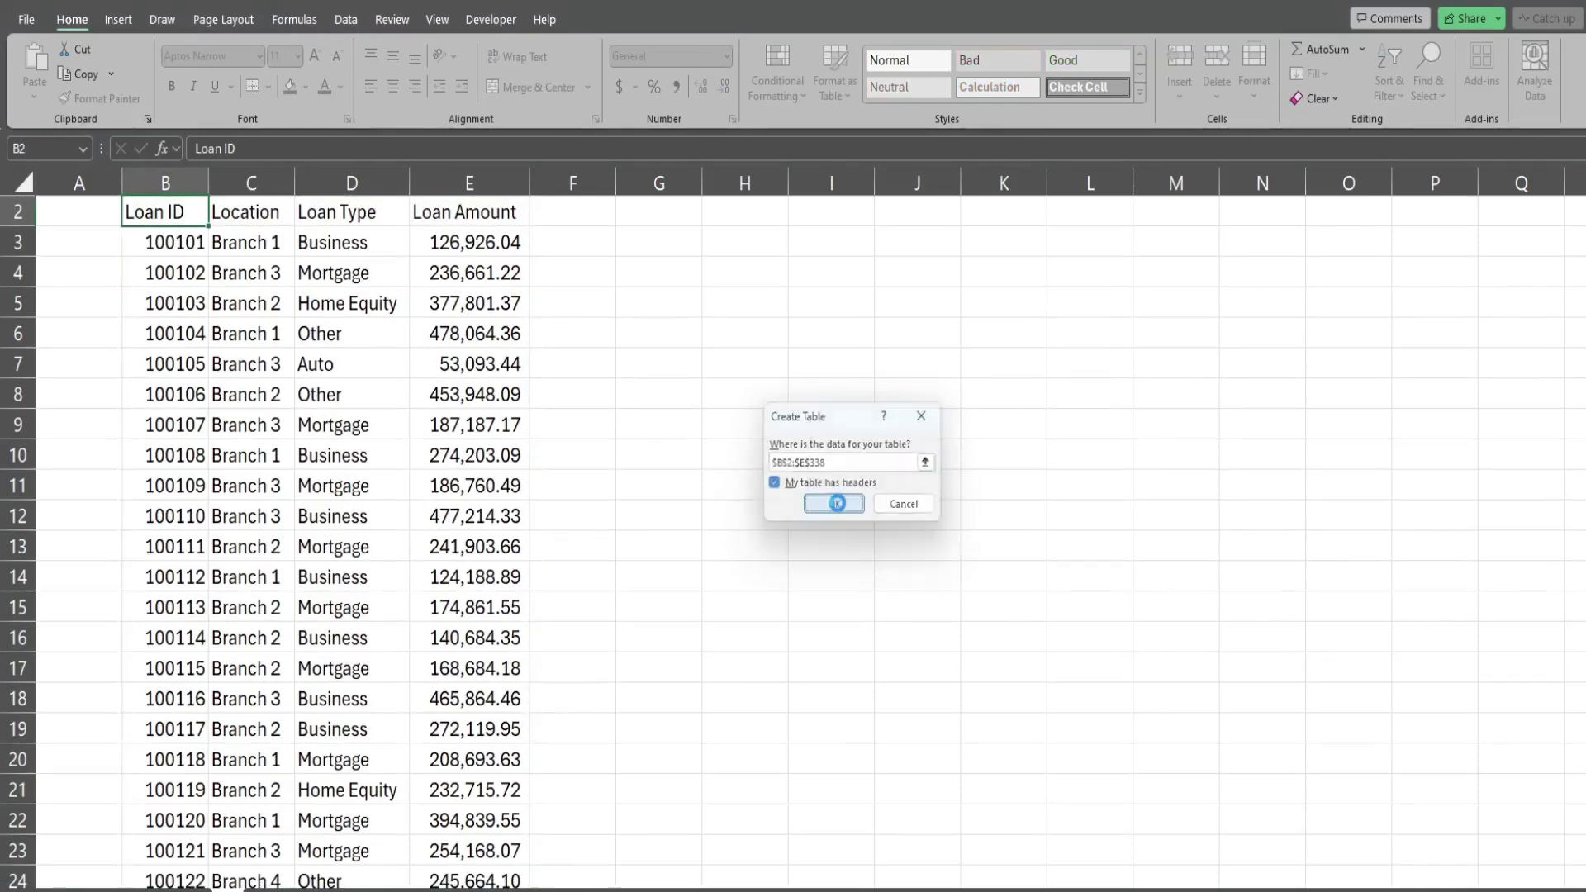
scroll(672, 548, "up", 1)
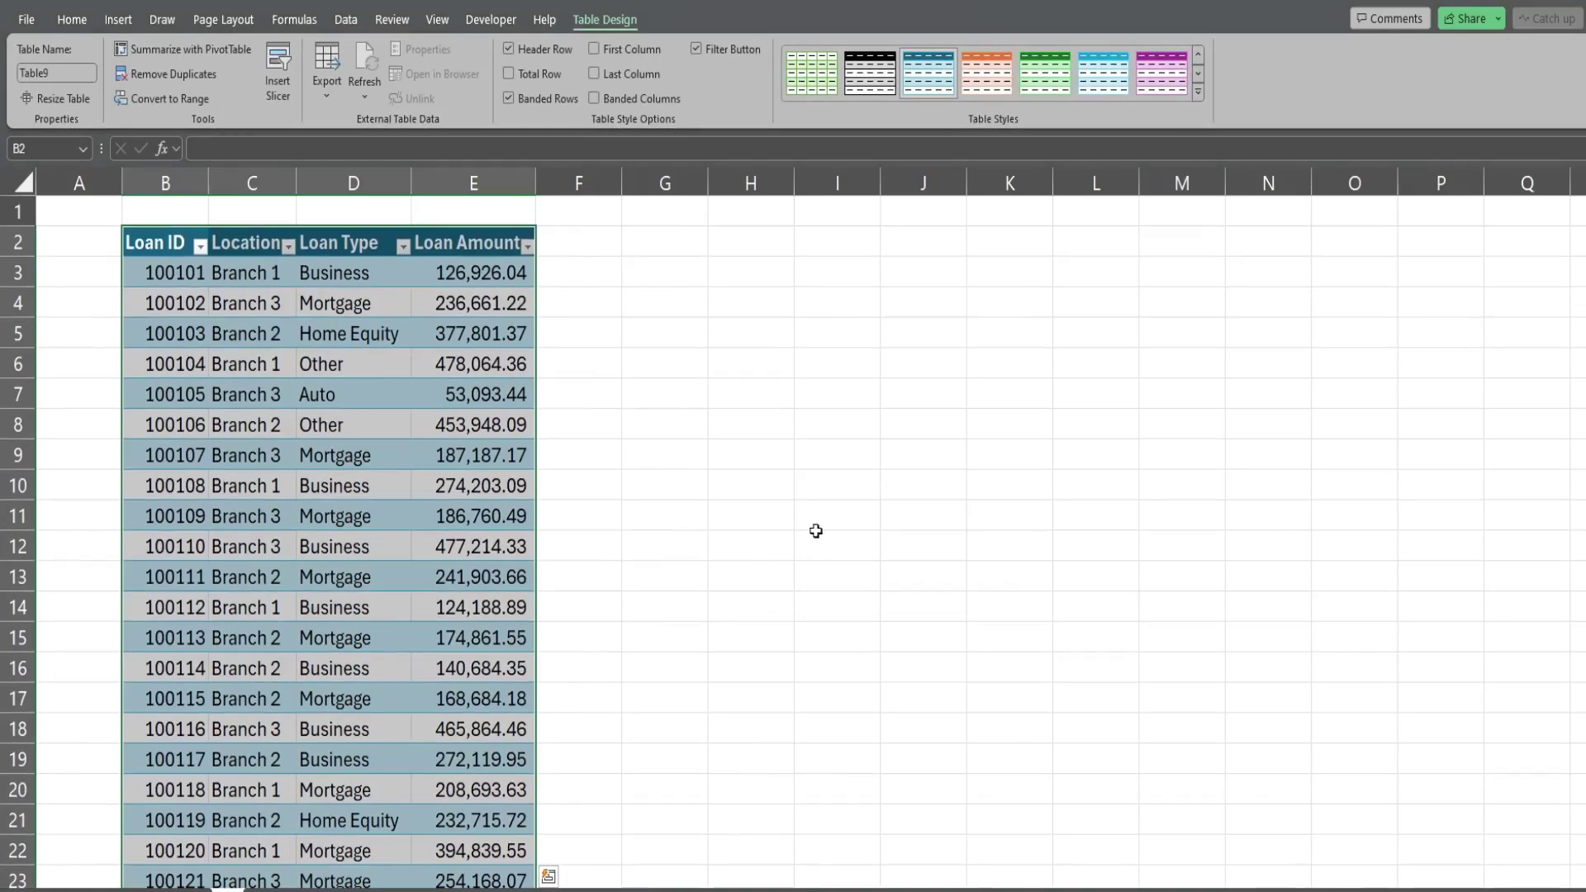
- Drag the loan table down so its headers start at B12, leaving blank rows above
left_click_drag(178, 226, 188, 552)
left_click(191, 228)
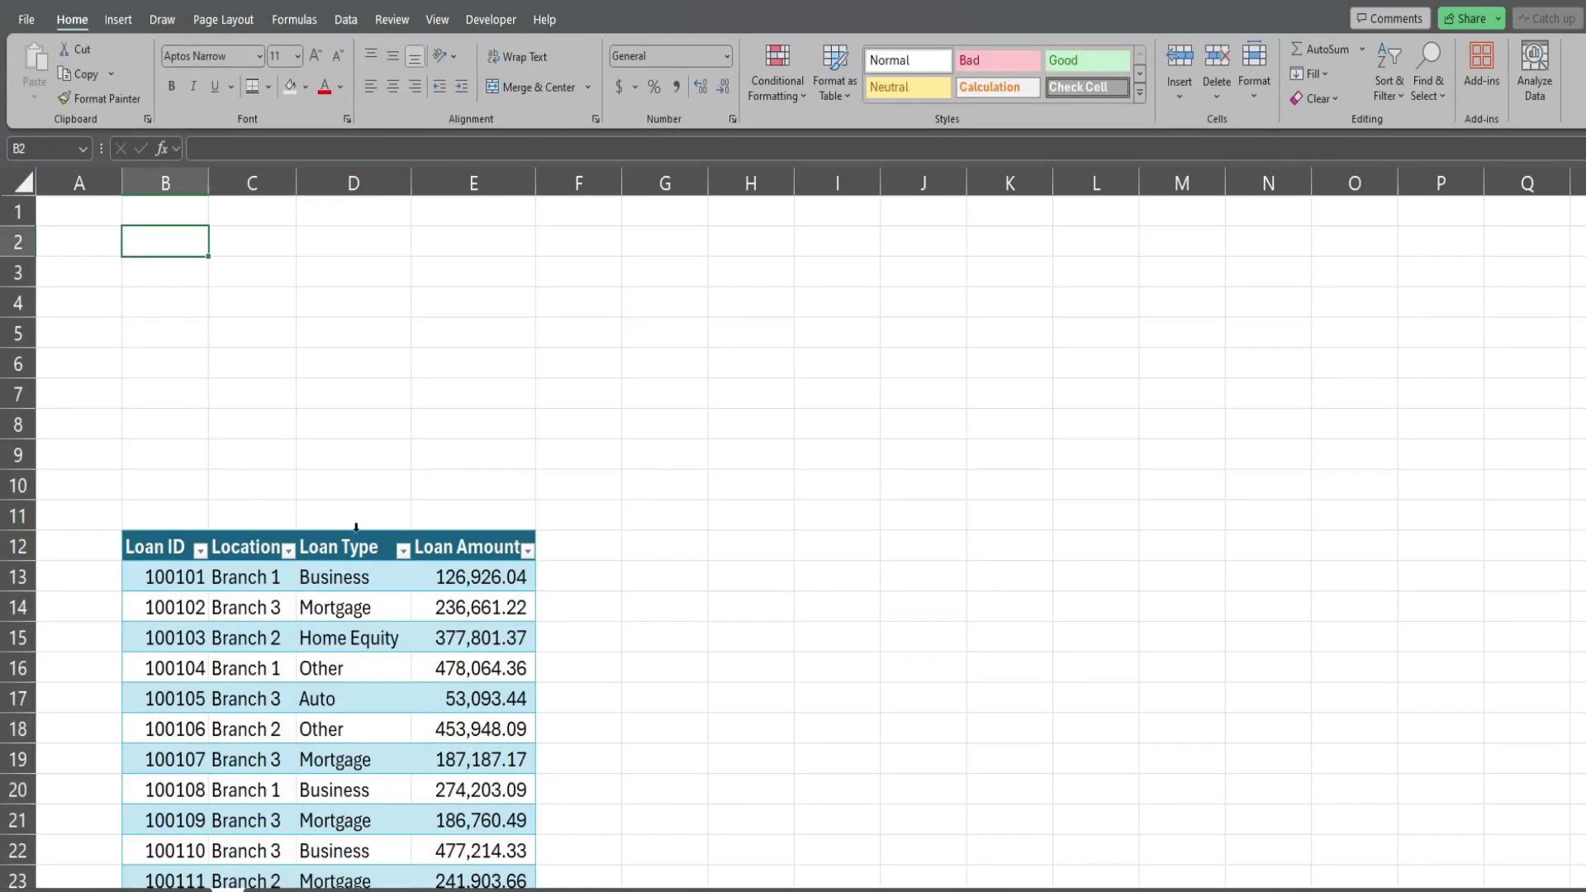
left_click(364, 582)
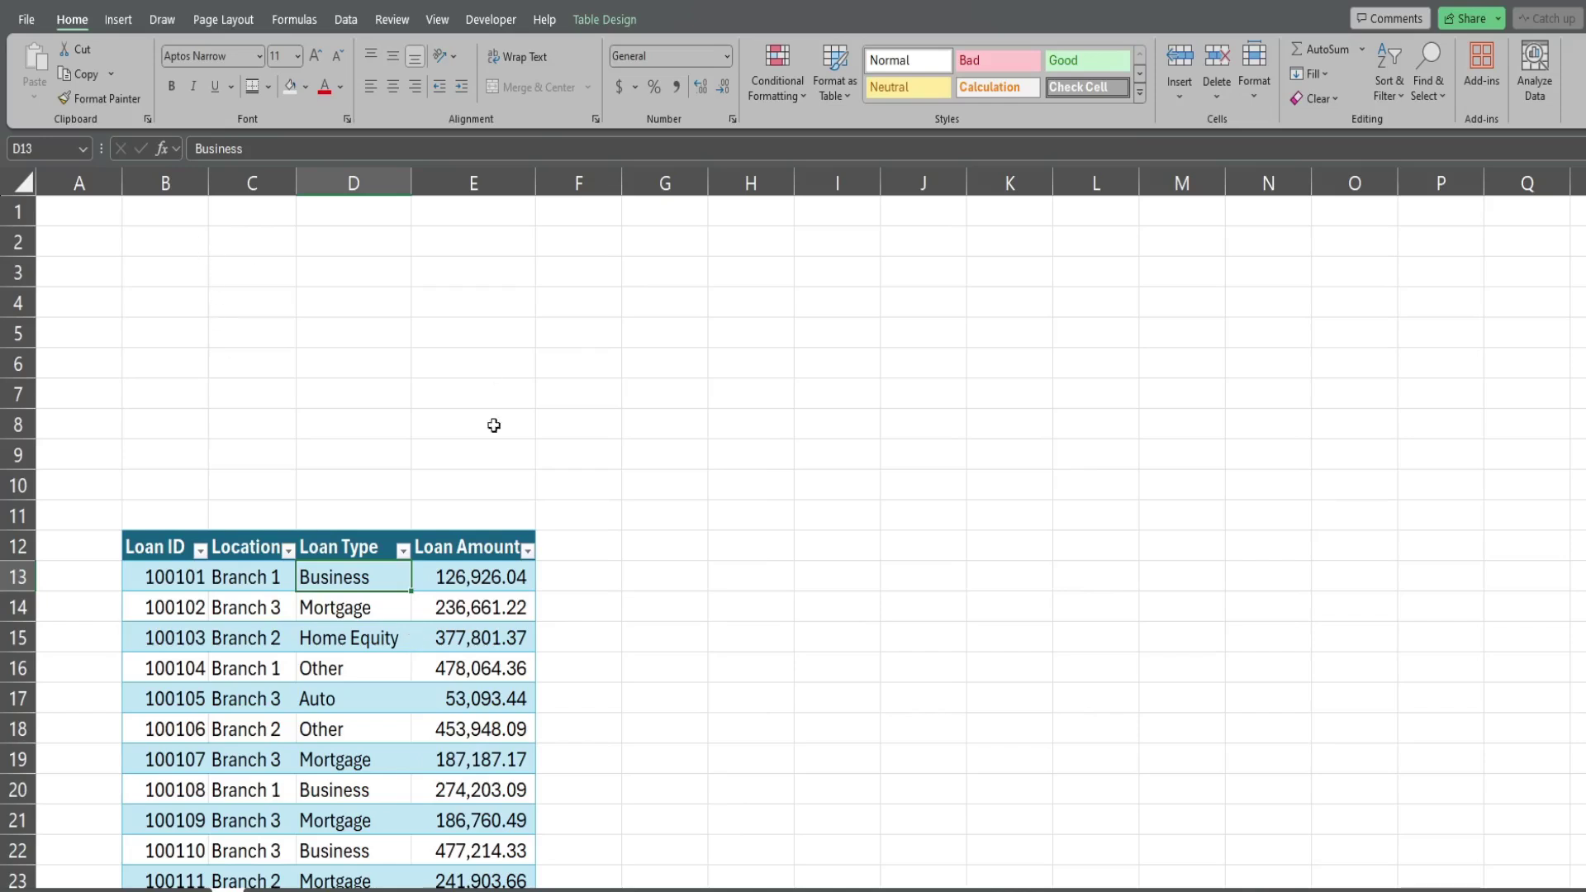
left_click(674, 580)
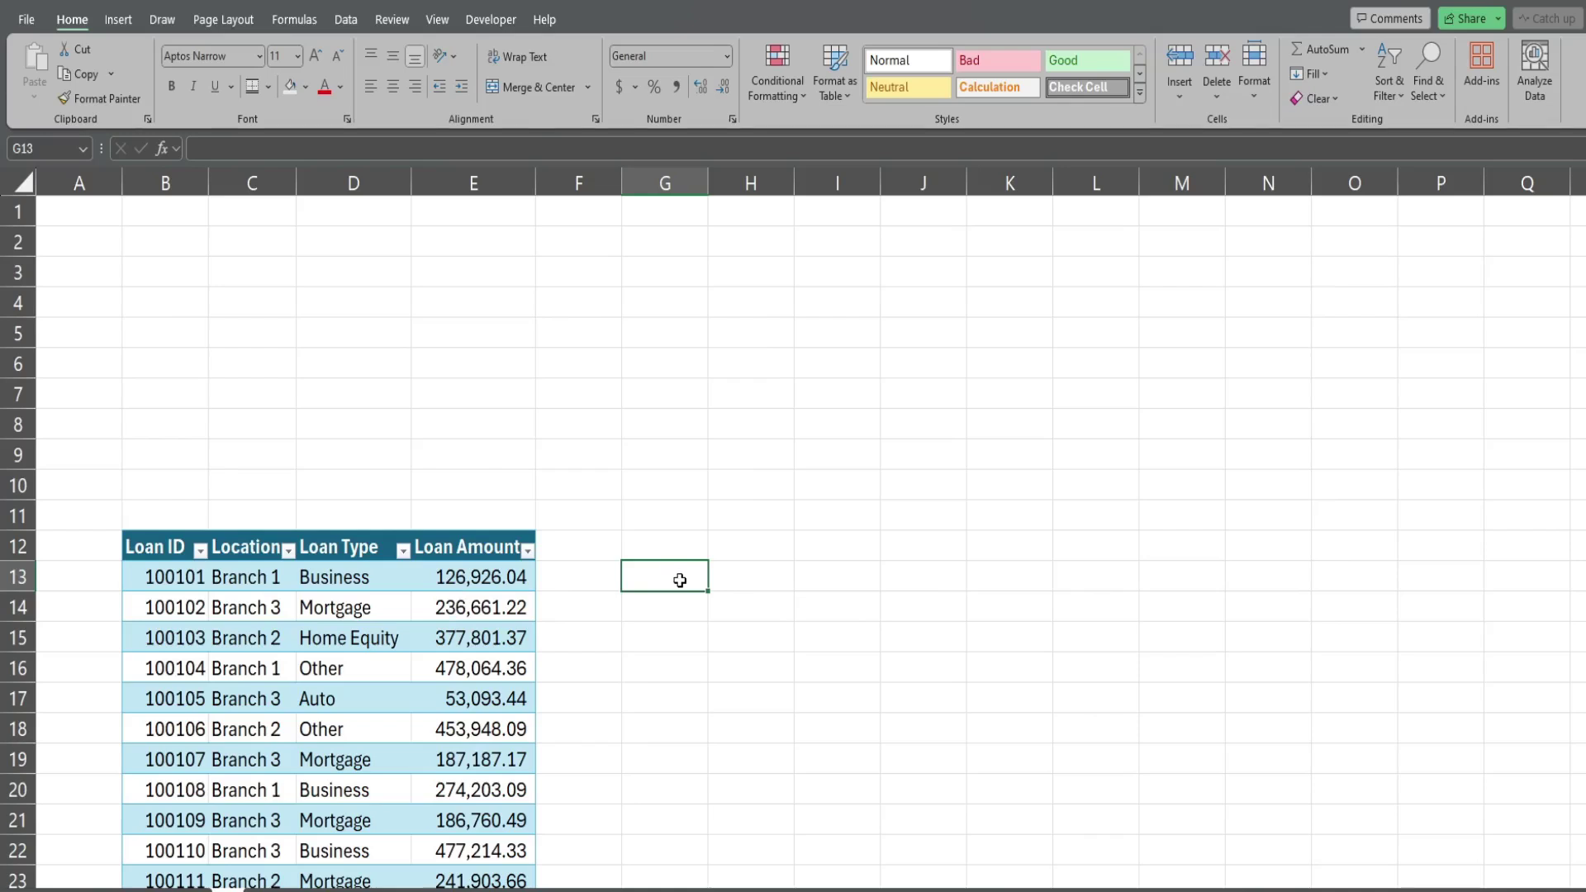
left_click(318, 275)
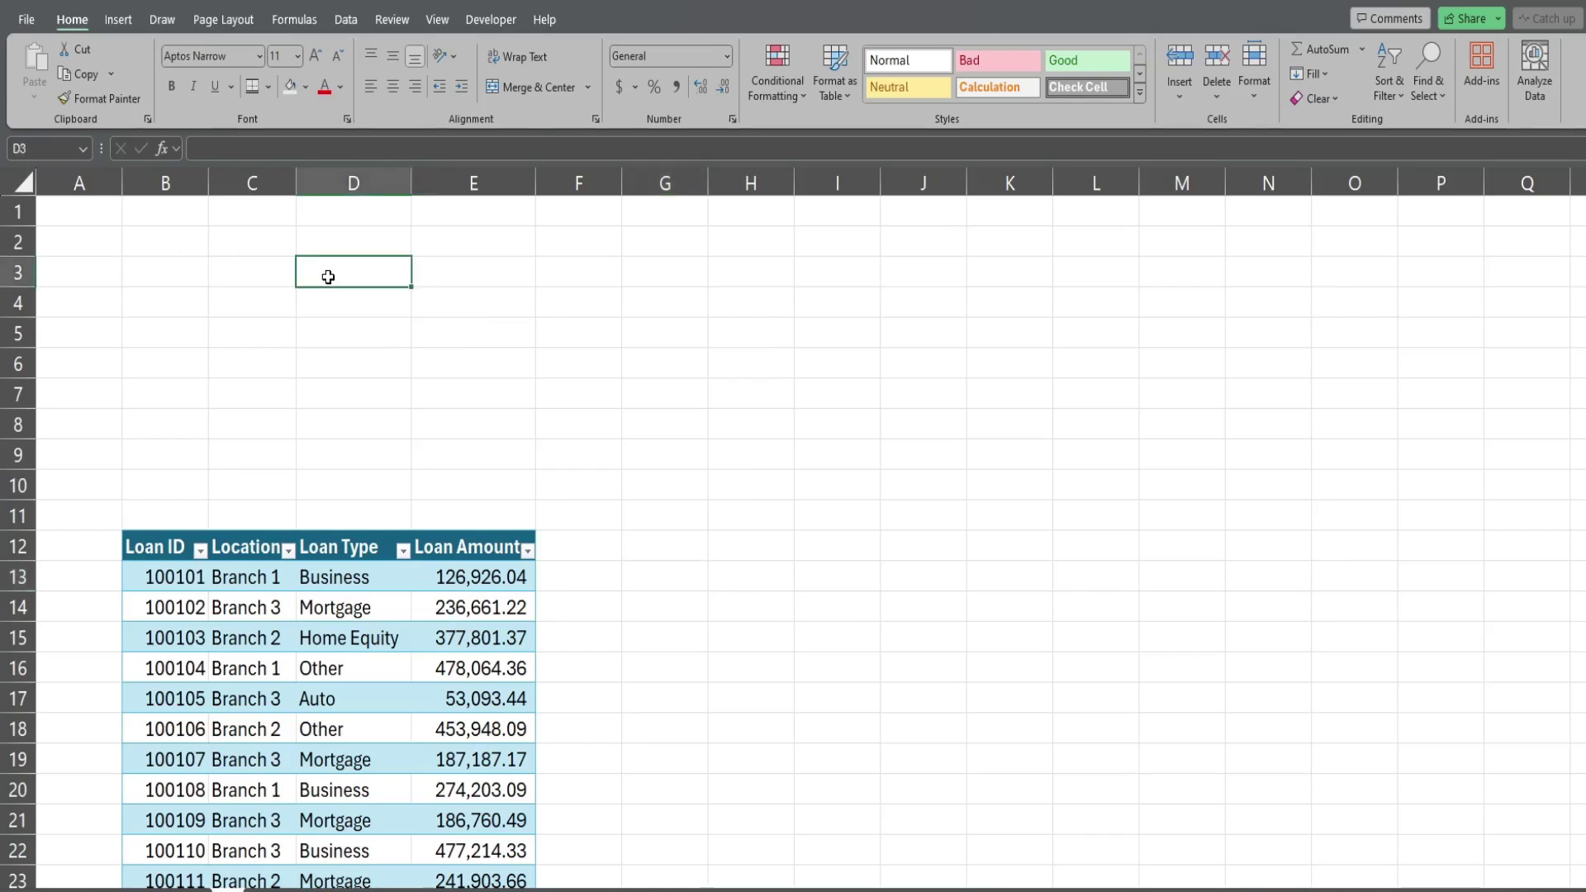
left_click(565, 553)
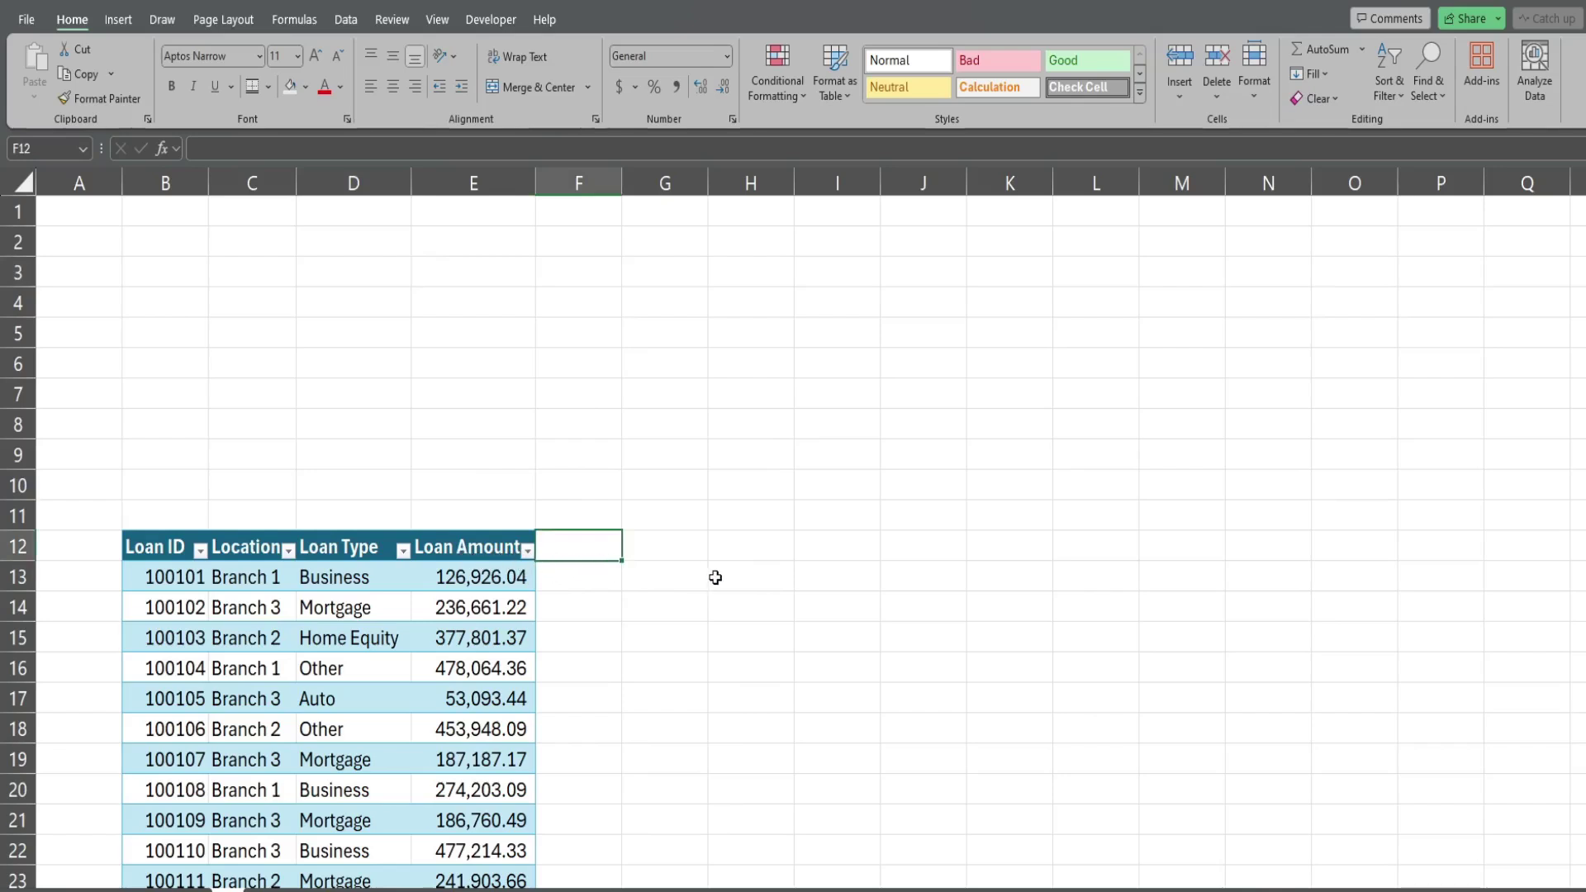
- Add a Filter column header in F12 with =SUBTOTAL(3,[@[Loan Type]]) filling the column from F13
type("Filter")
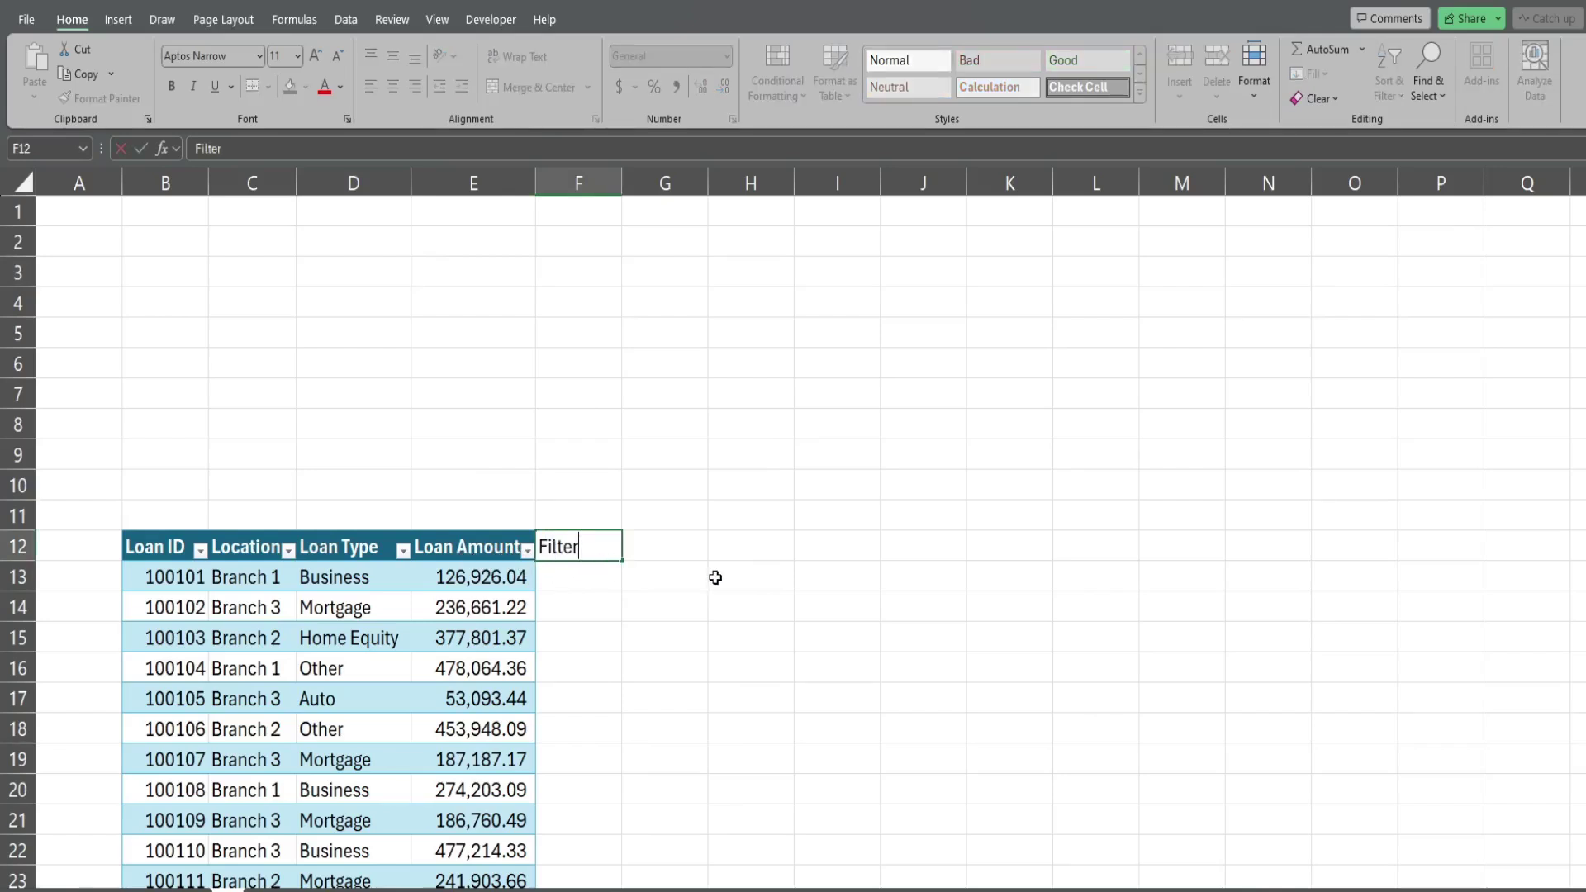
key("Return")
type("=")
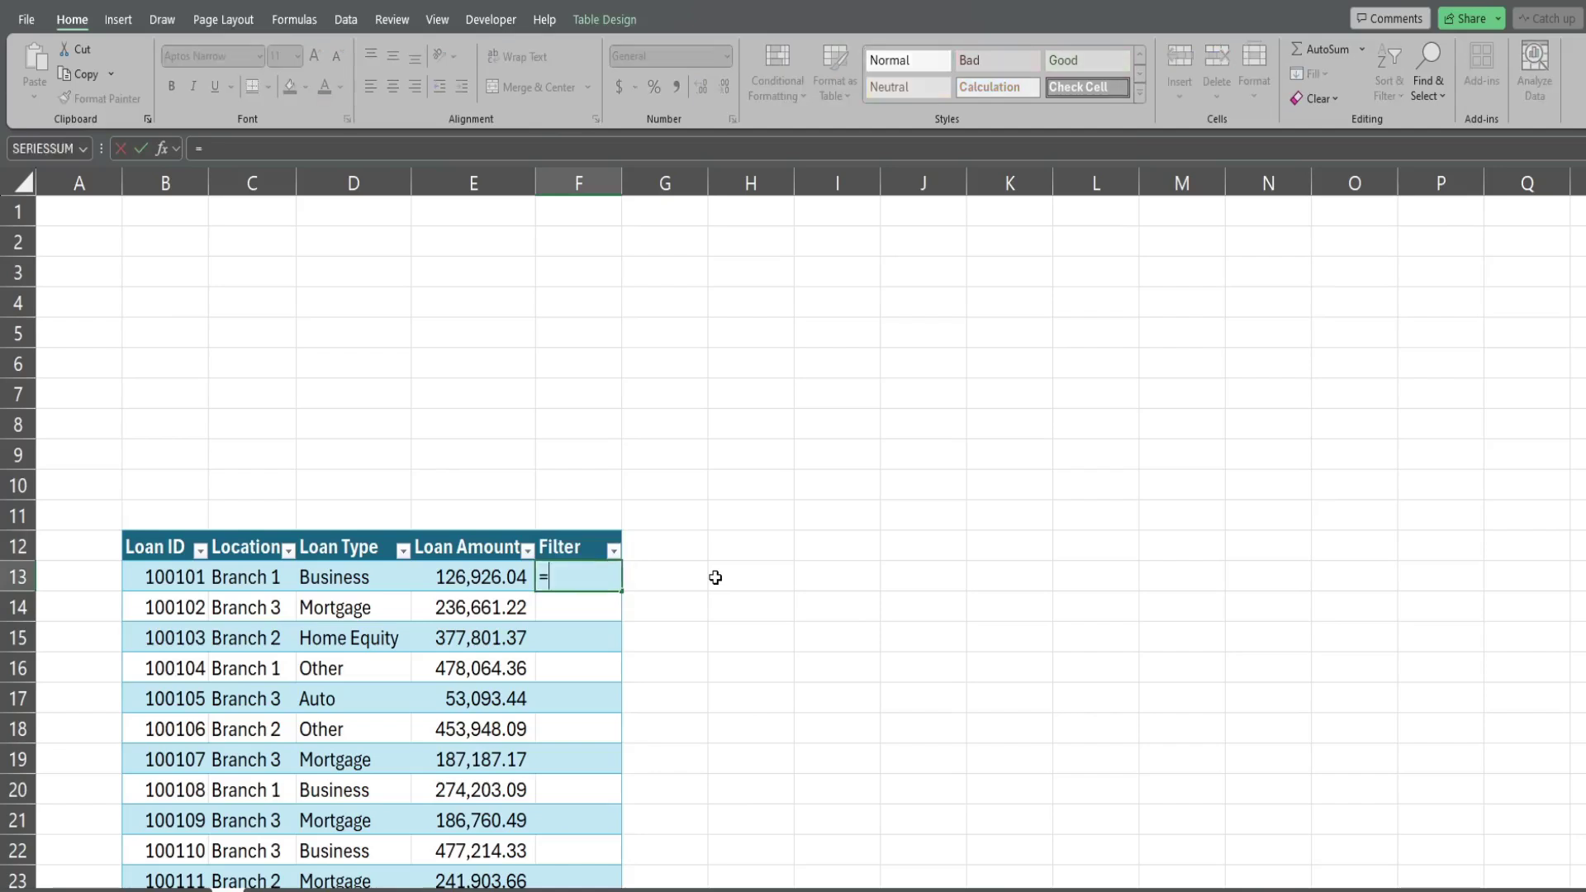
type("Su")
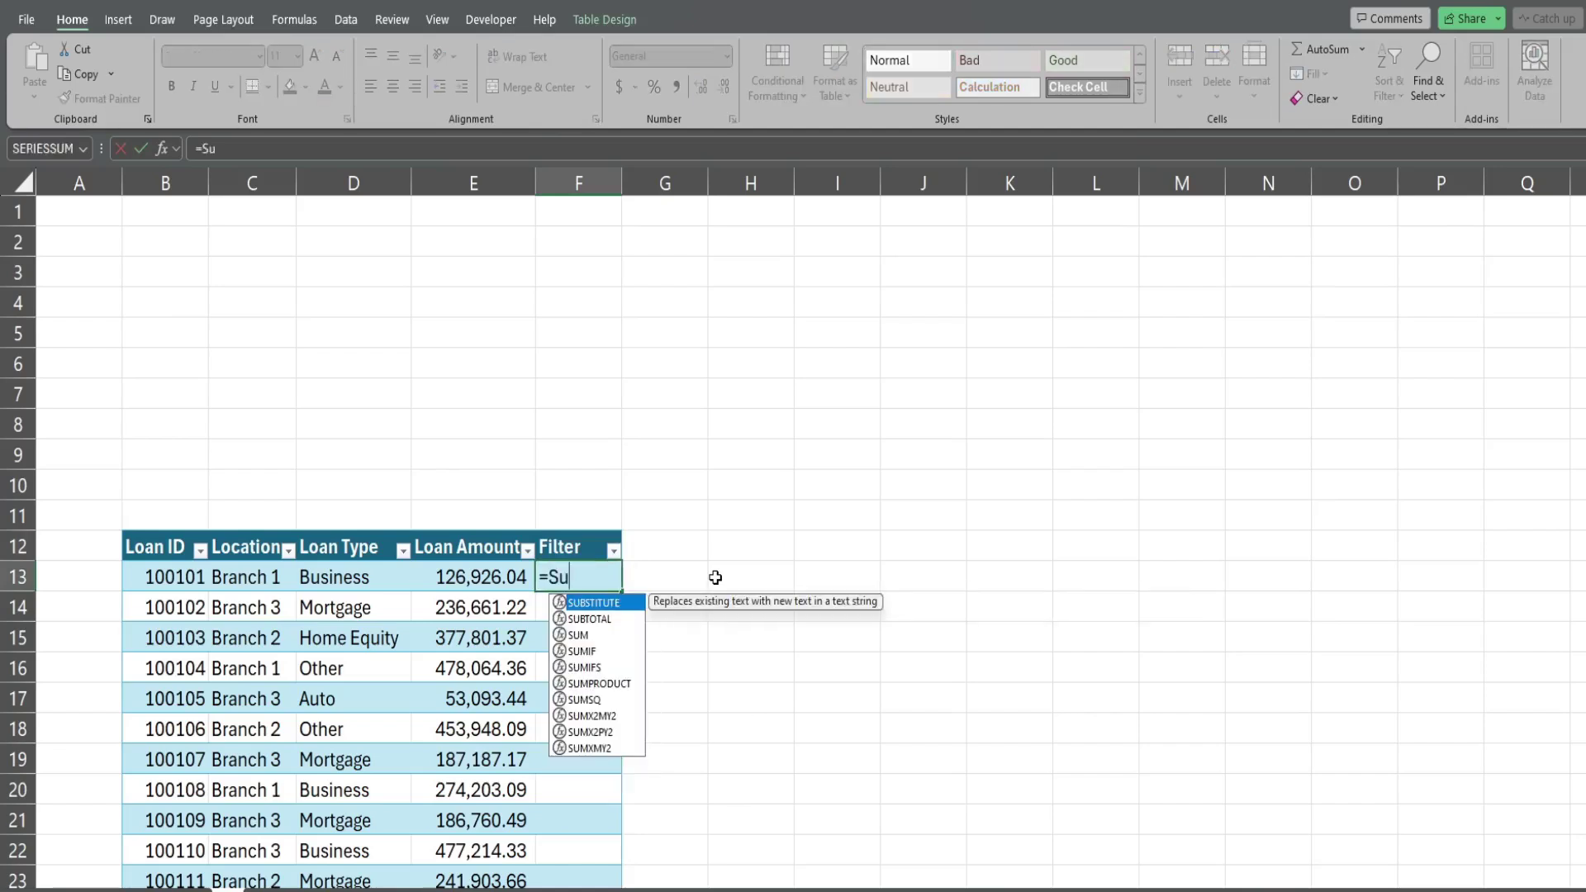
key("Down")
key("Tab")
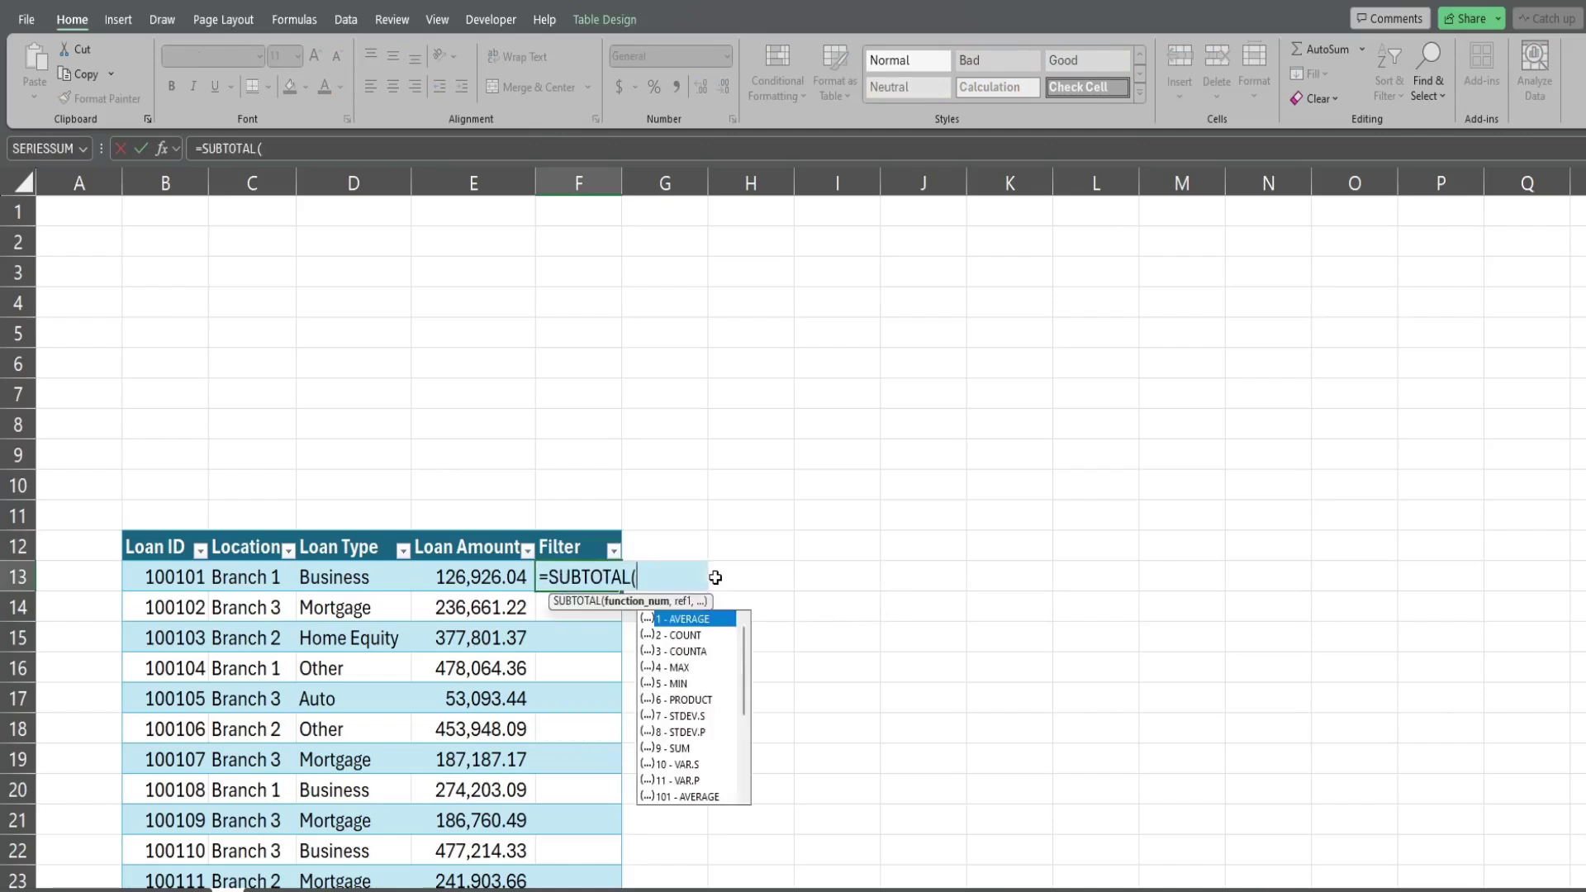
double_click(702, 653)
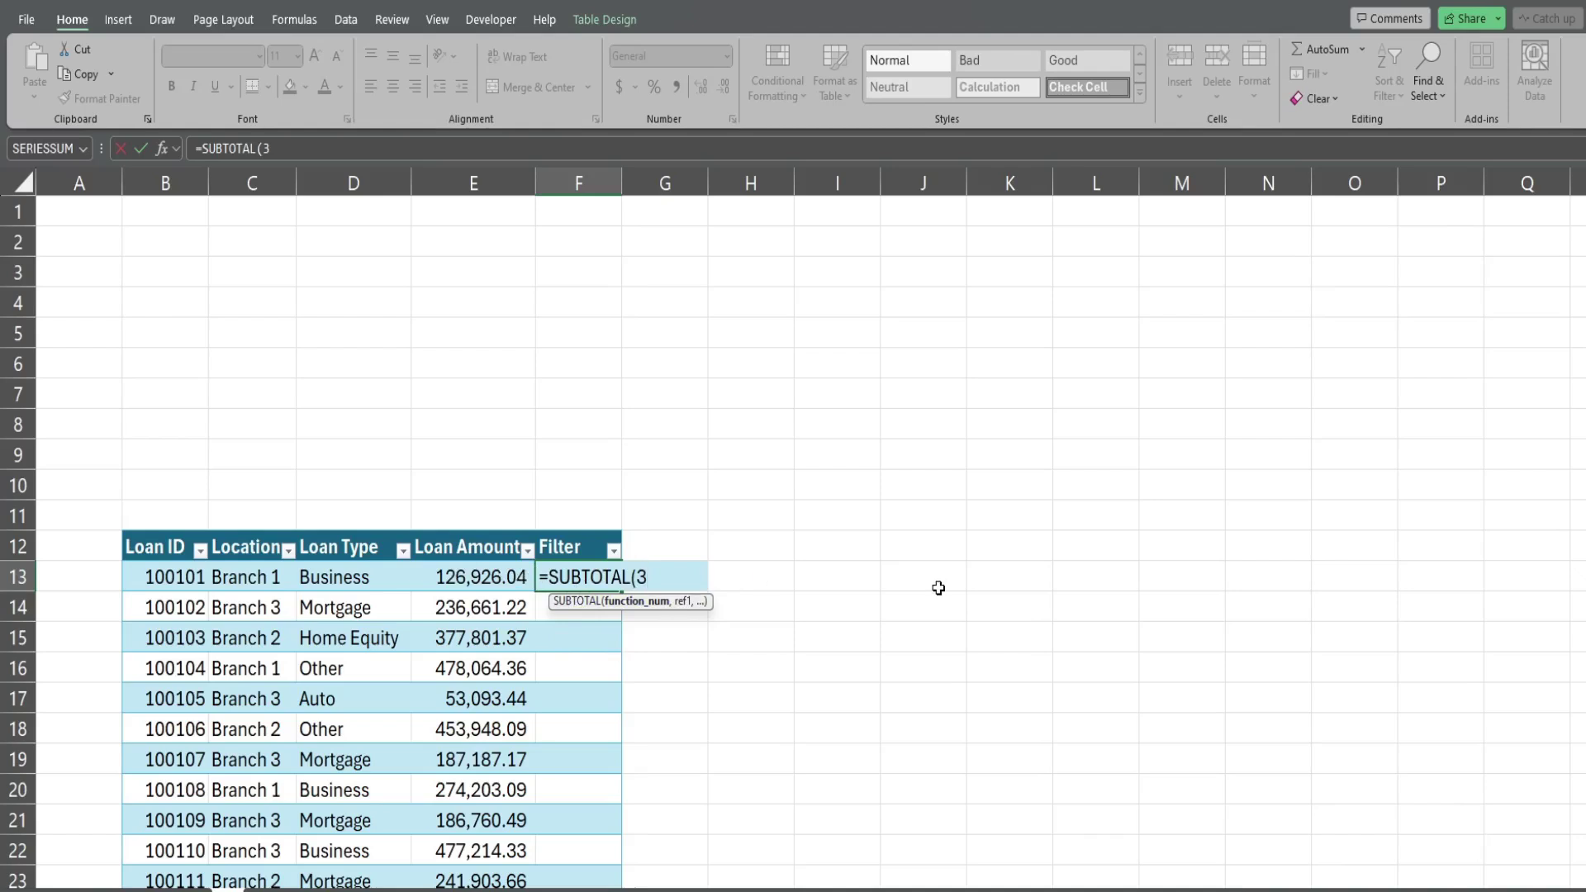
type(",")
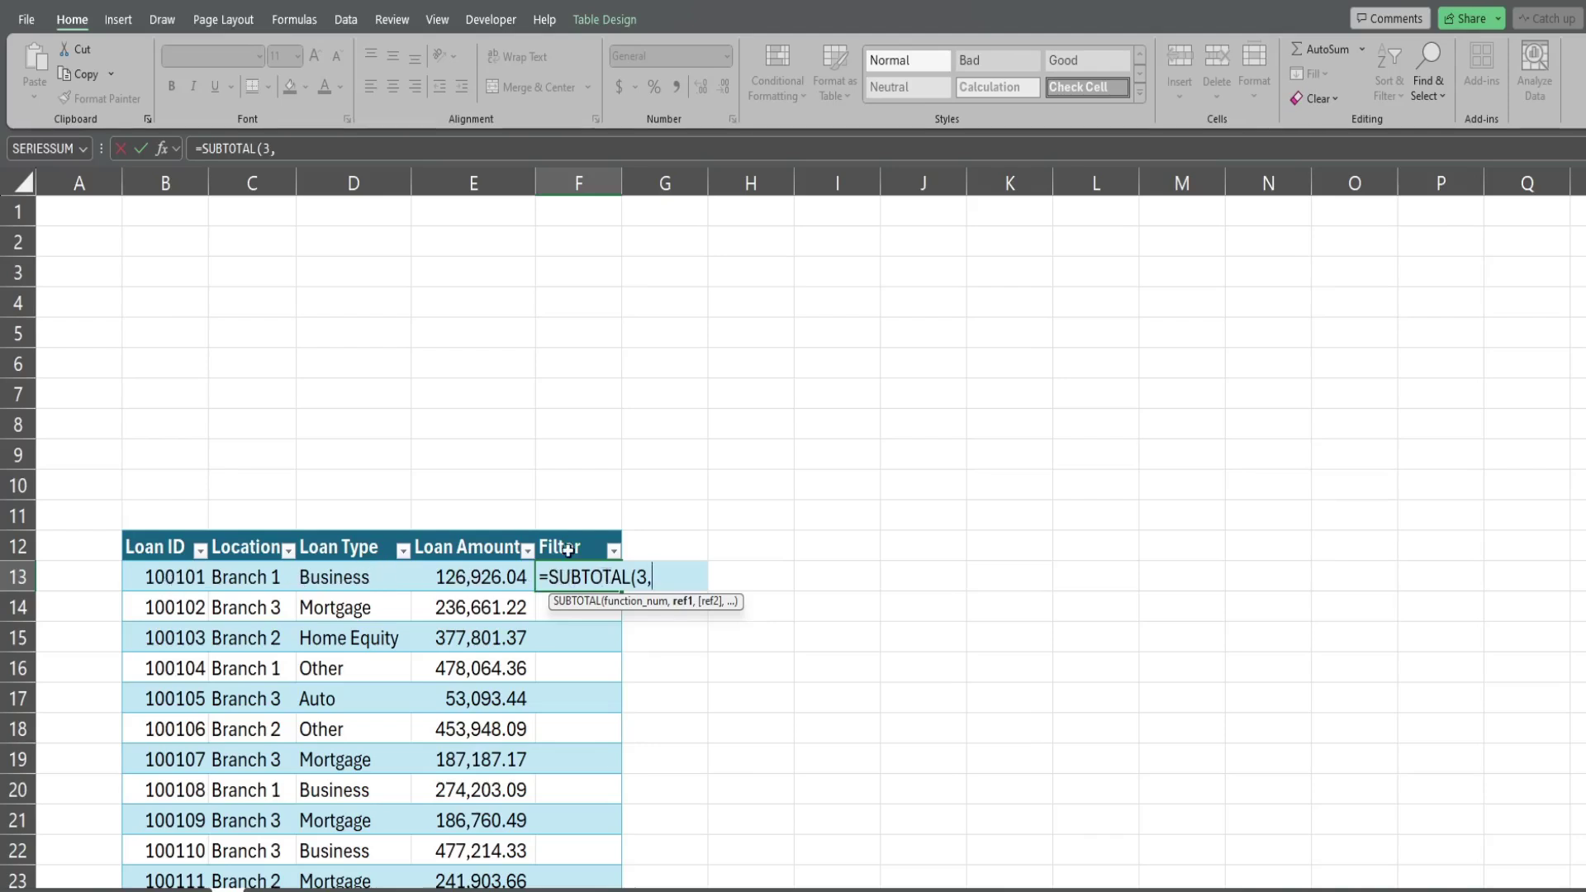
left_click(351, 578)
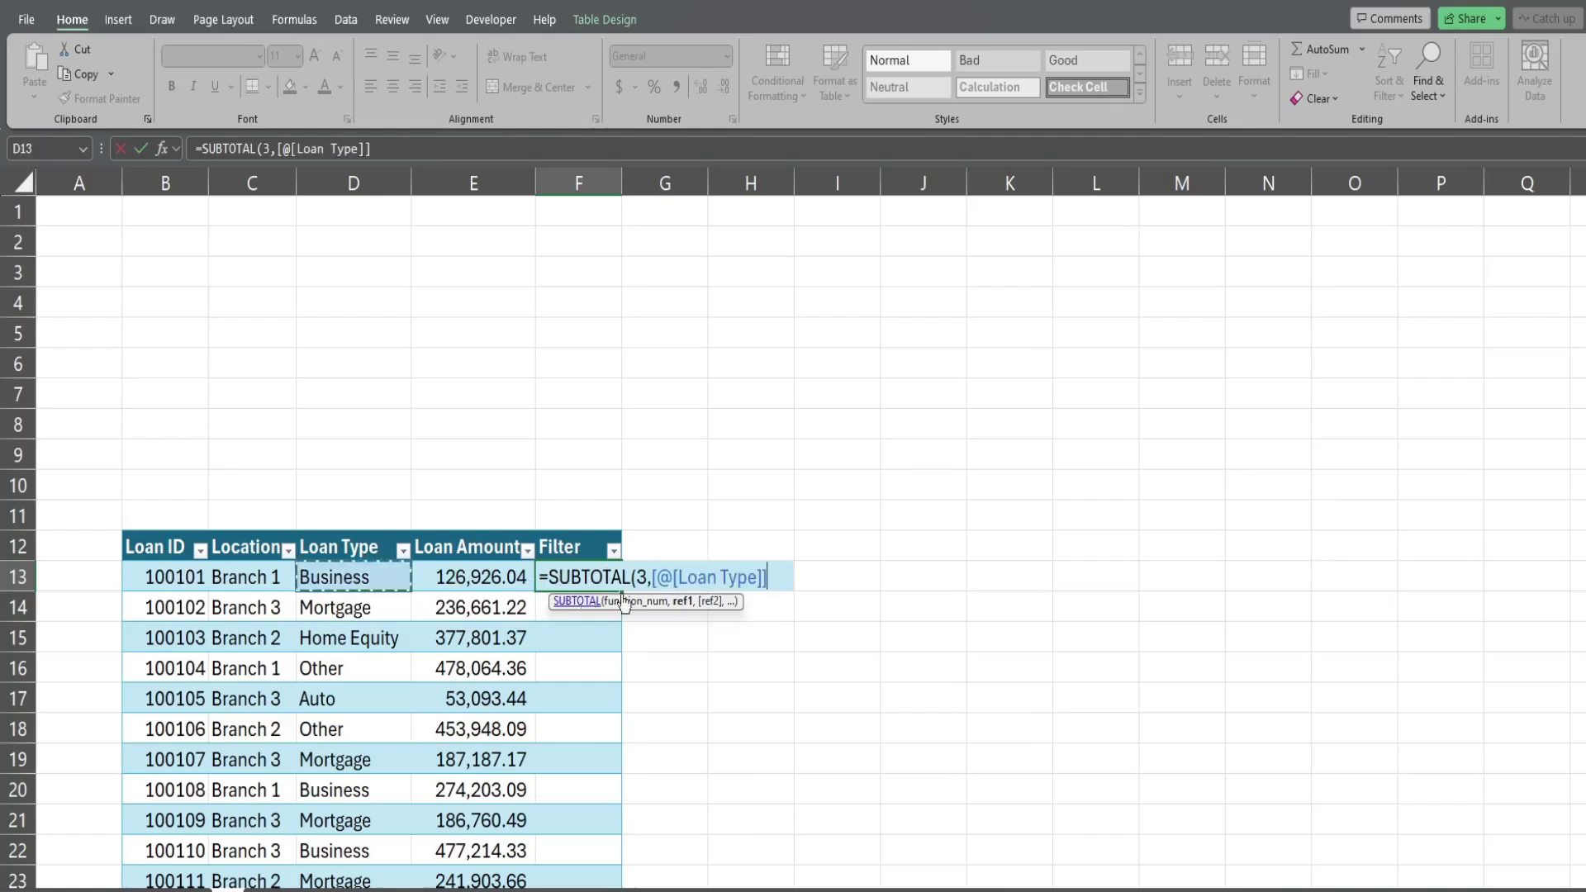
type(")")
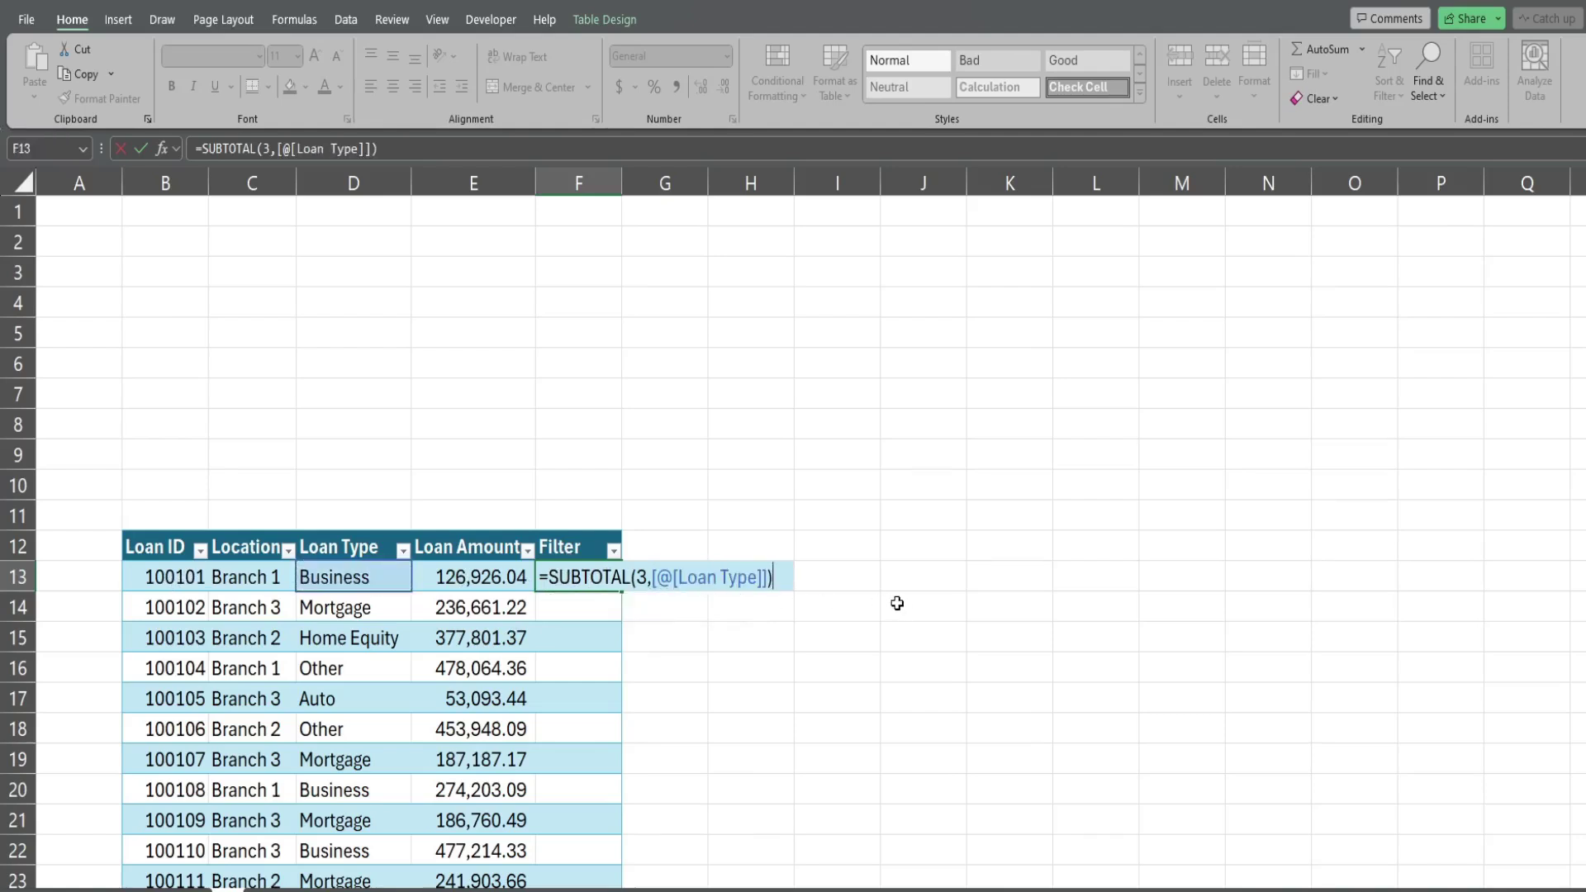
key("Return")
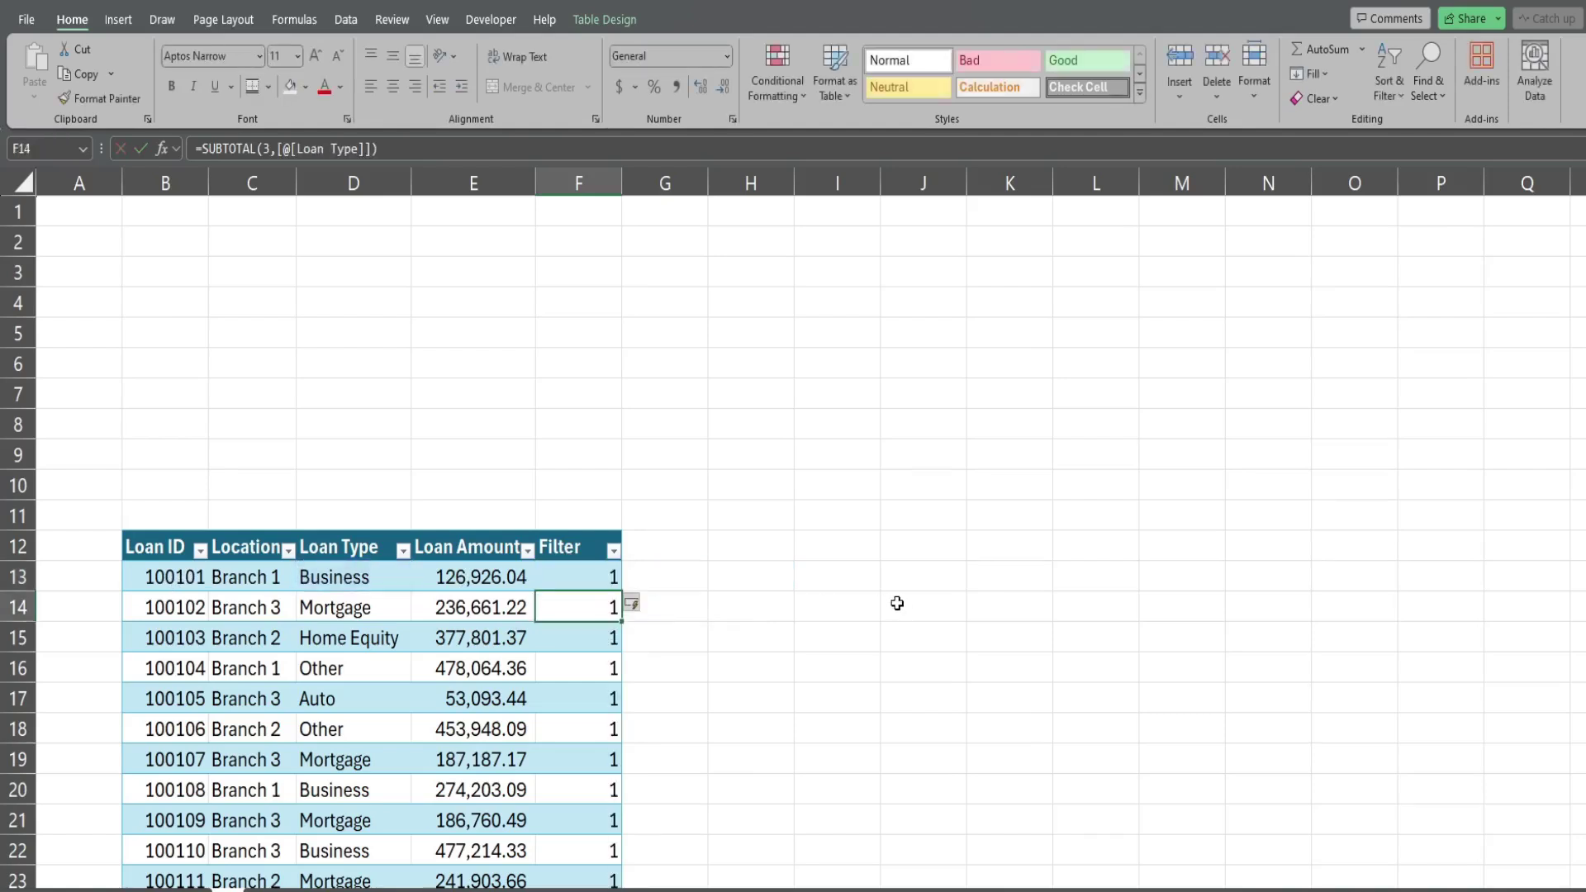
left_click(593, 578)
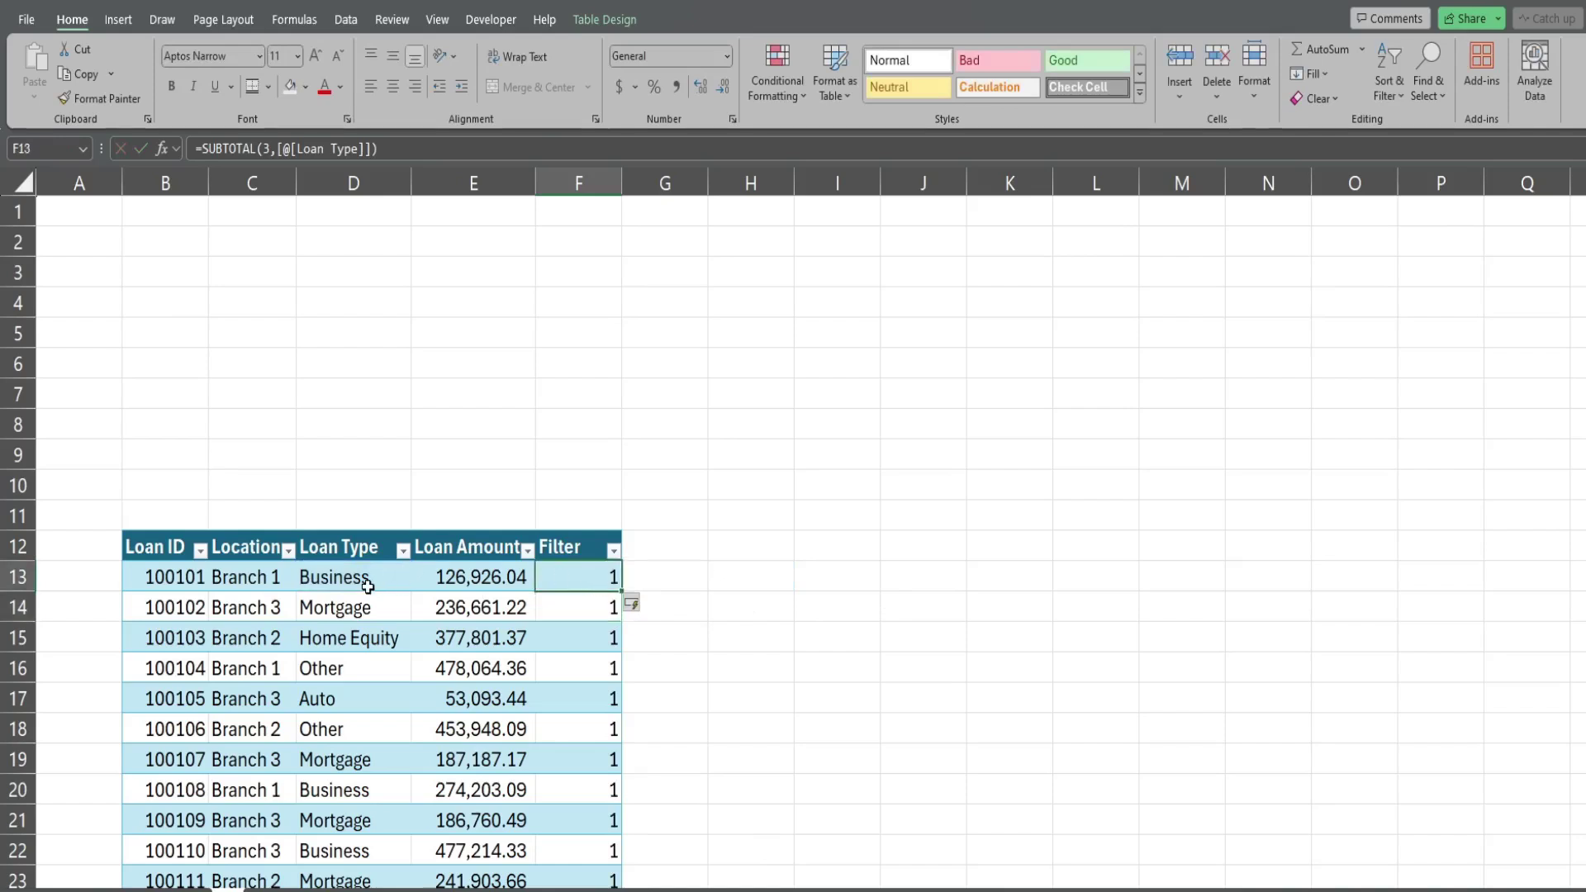
- Enter a test formula =D13 in H8 and copy it across to J8
left_click(733, 425)
type("=")
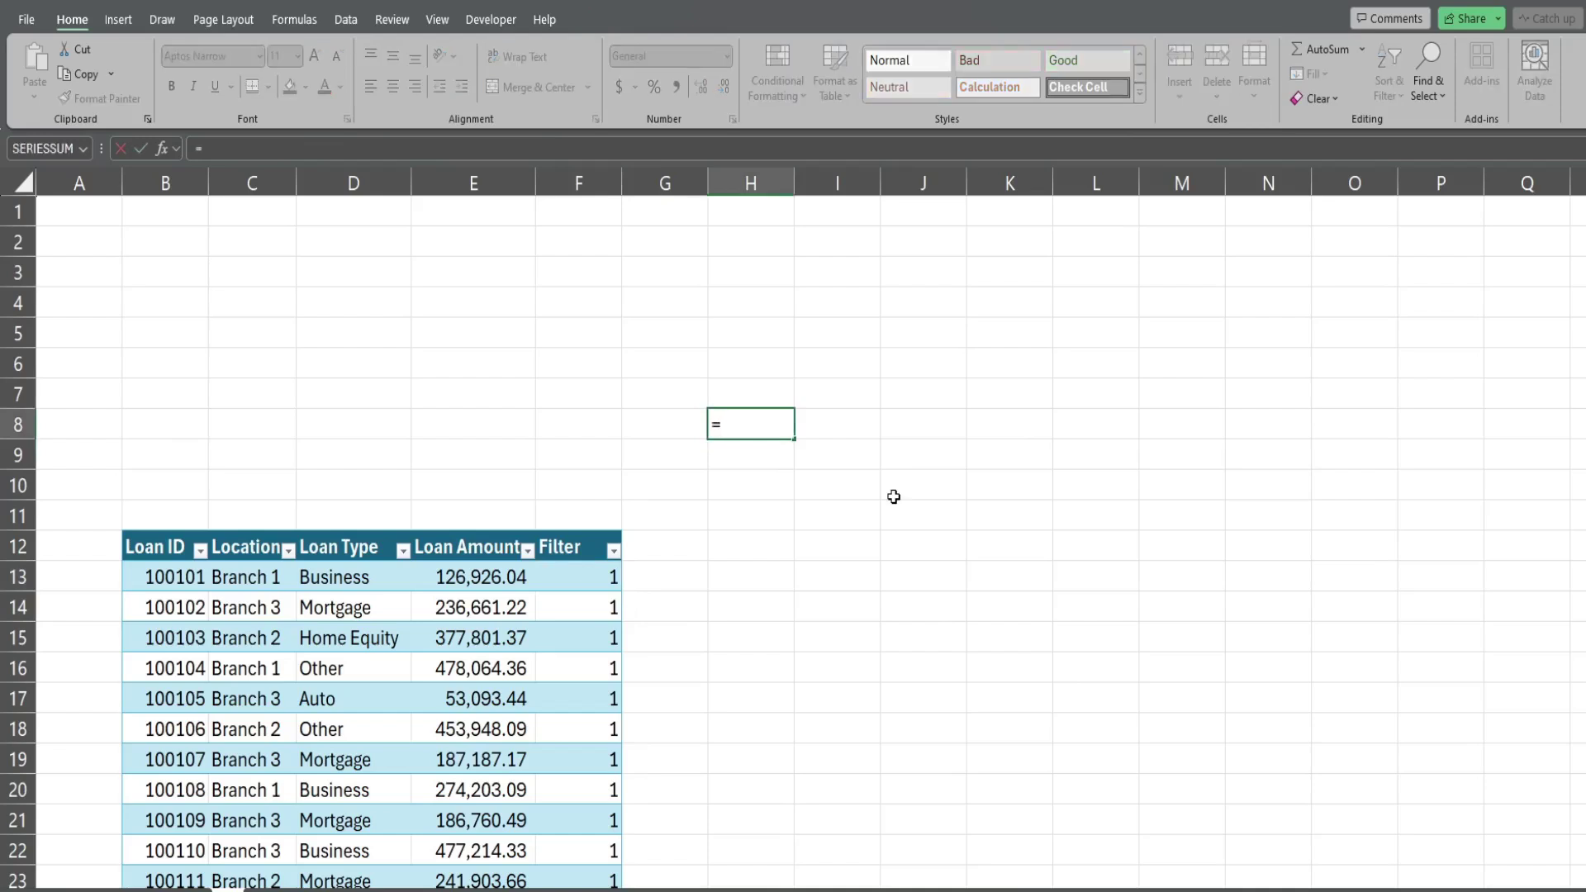
left_click(352, 576)
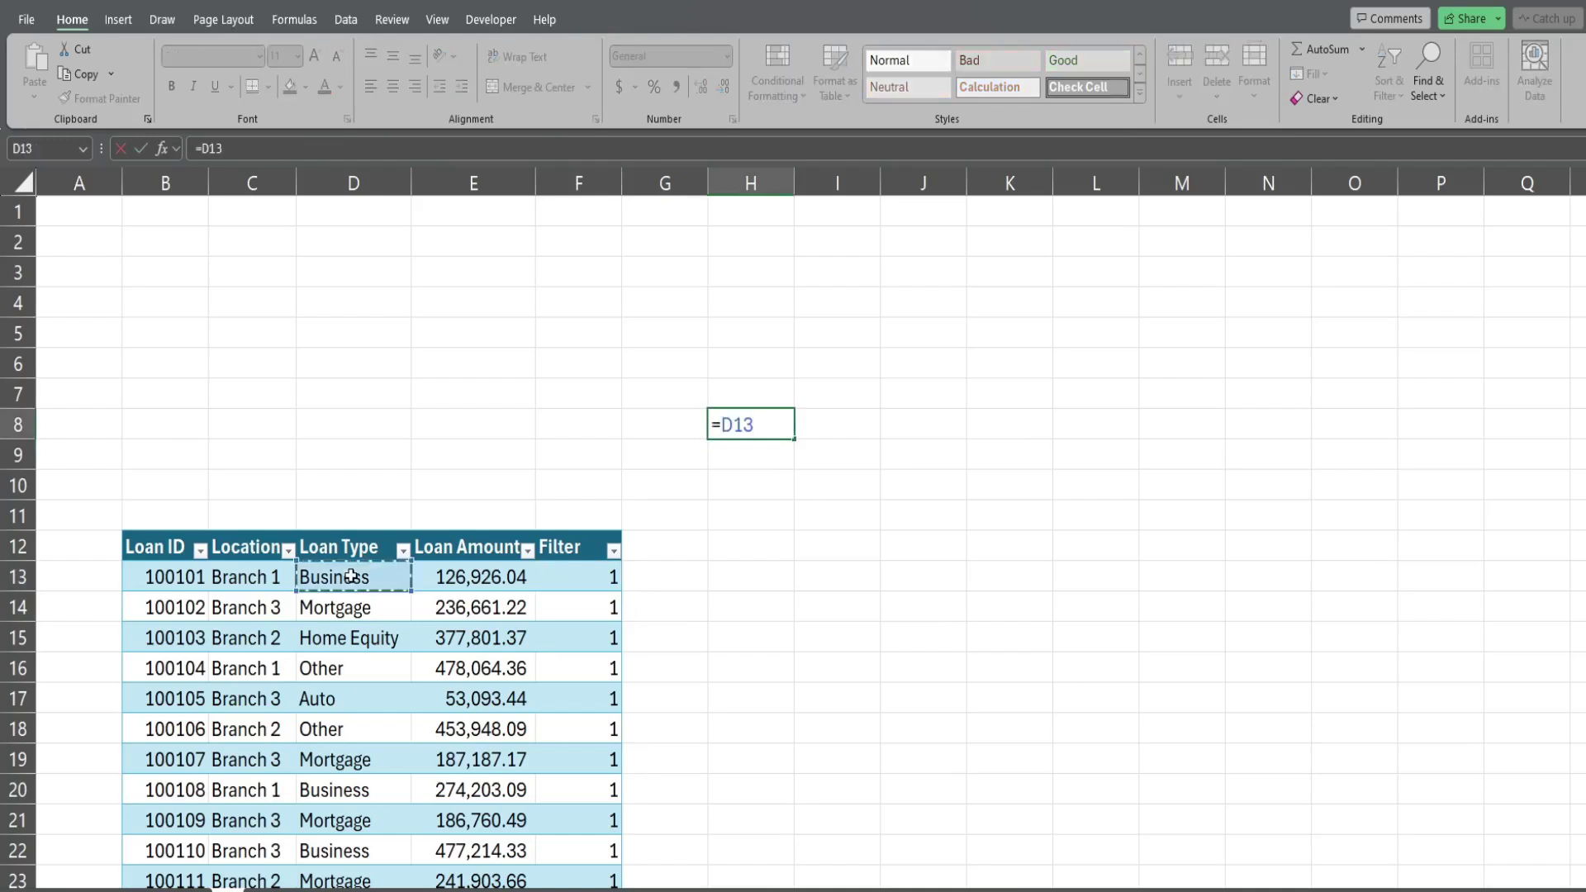
key("Return")
left_click(787, 427)
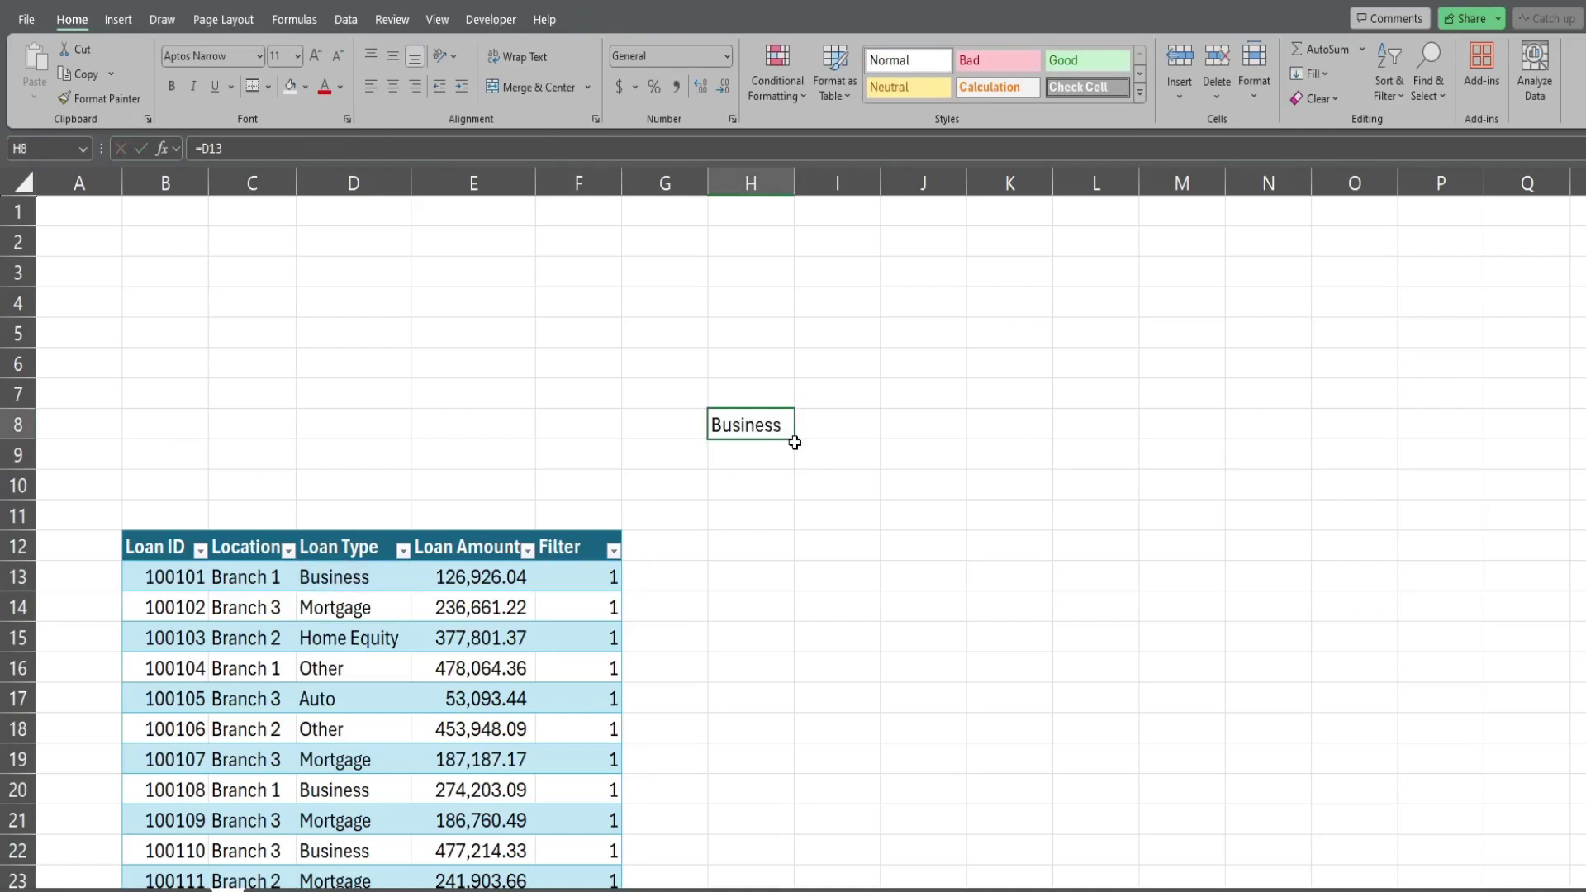
left_click_drag(794, 440, 970, 472)
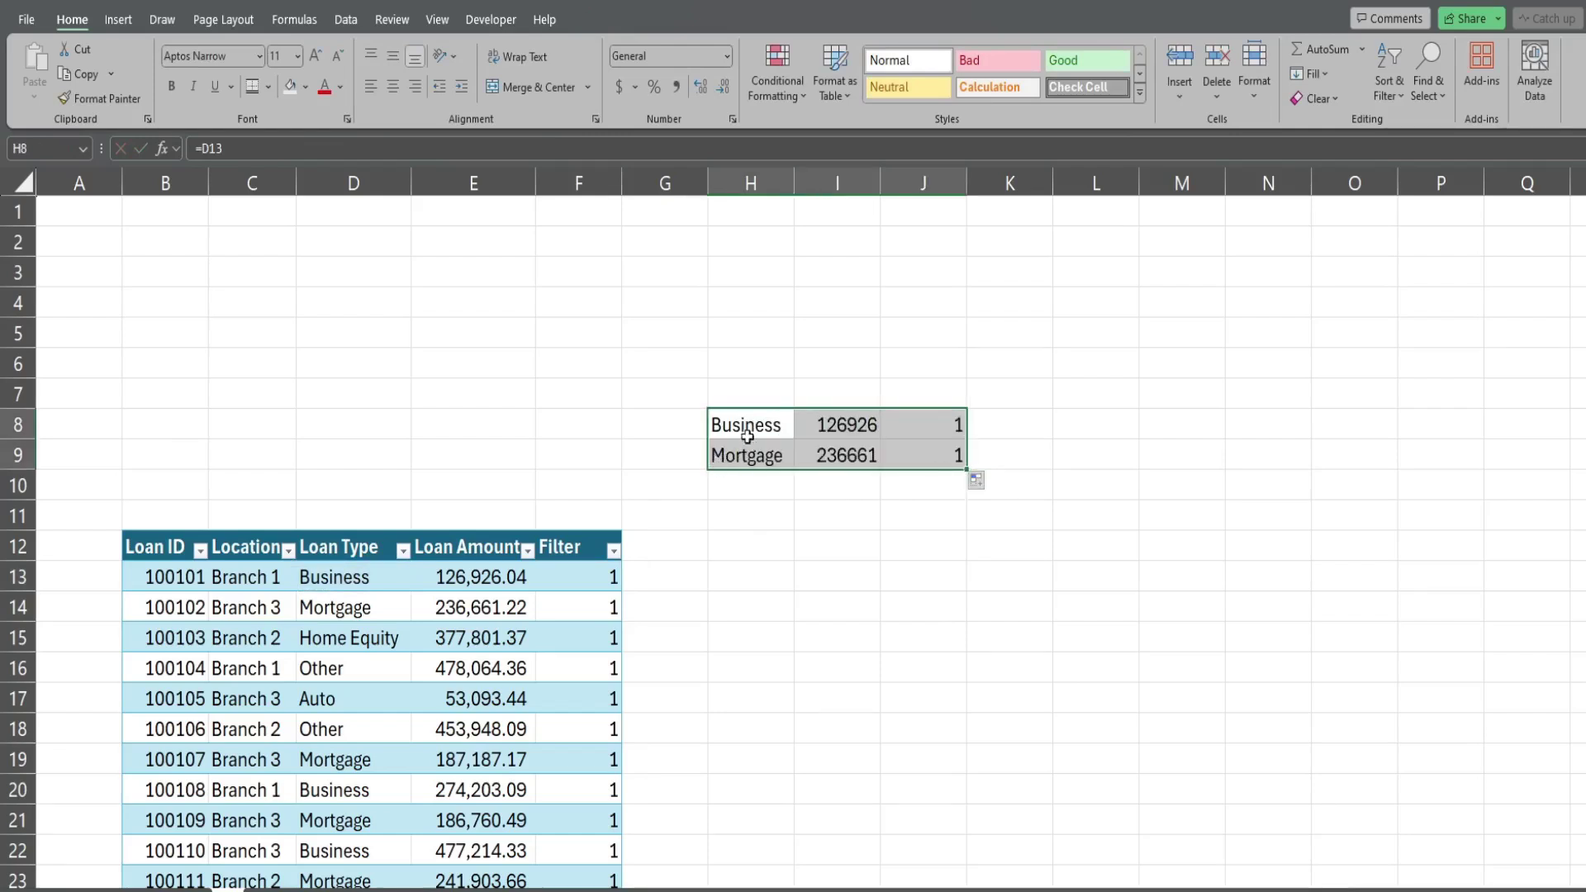
- Filter the Loan Type column to Business only and check that J9 drops to 0
left_click(404, 551)
left_click(236, 345)
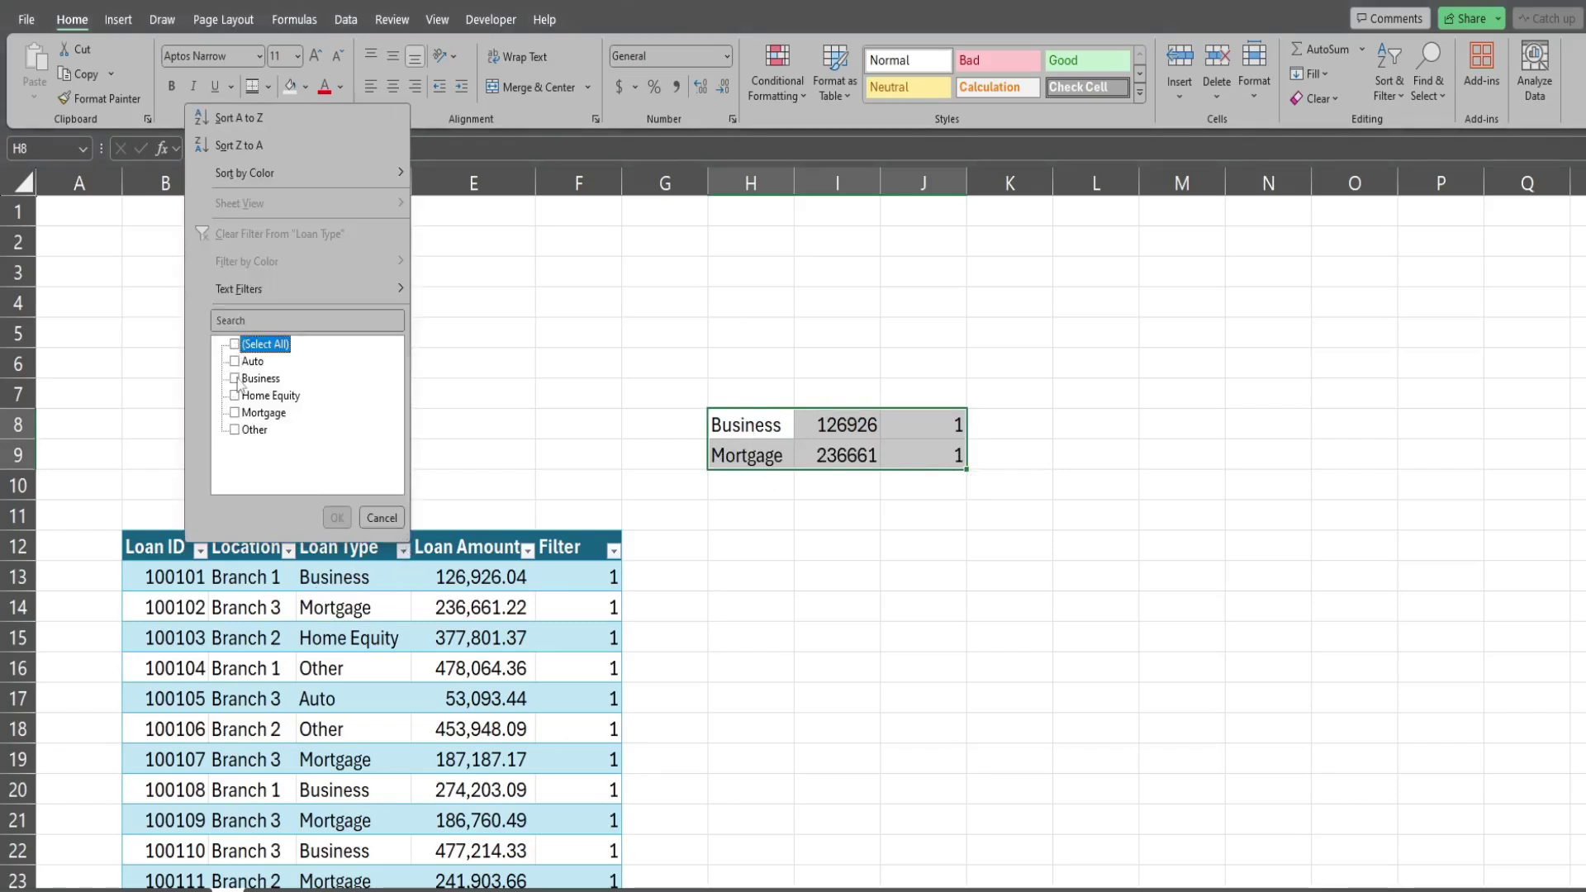
left_click(235, 379)
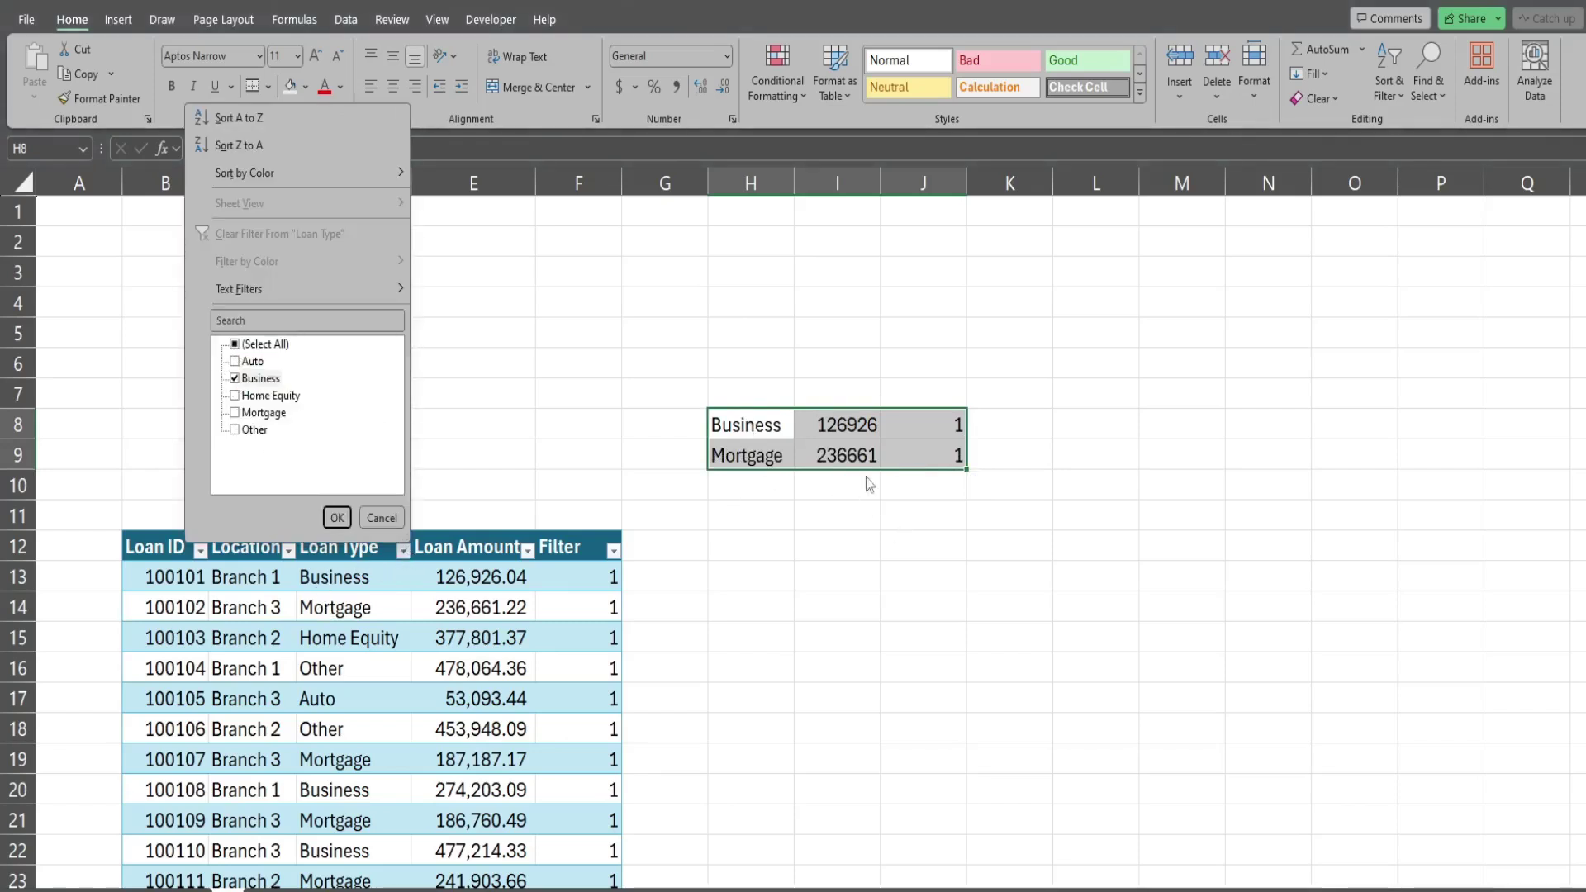
left_click(333, 518)
left_click(940, 450)
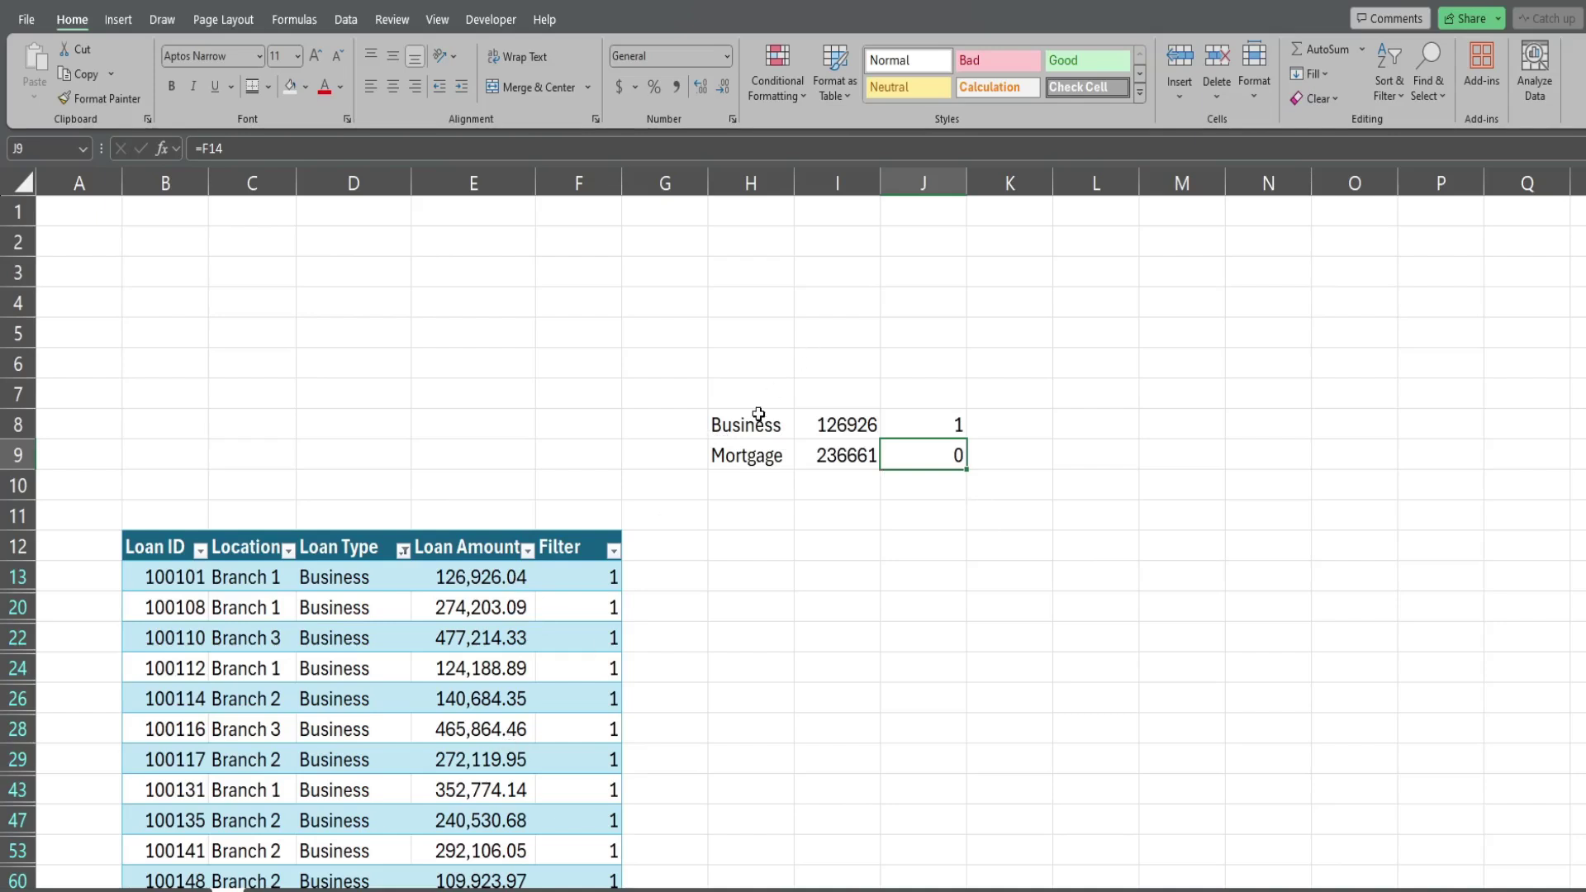
- Clear the test cells H8:J9 and remove the Loan Type filter so all rows show
left_click_drag(756, 417, 956, 456)
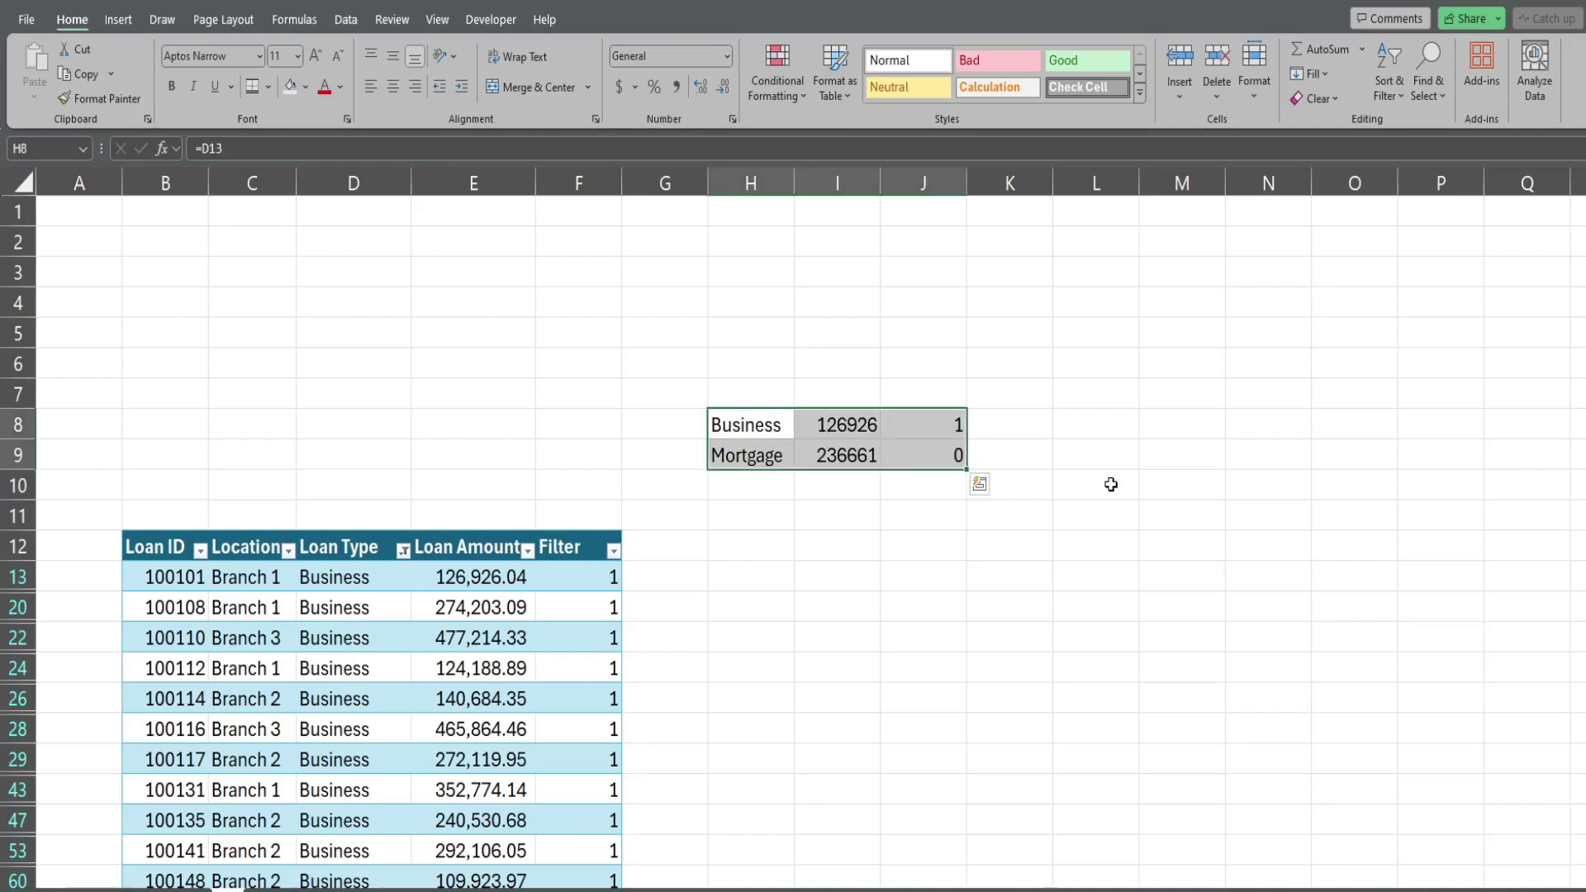
key("Delete")
left_click(403, 551)
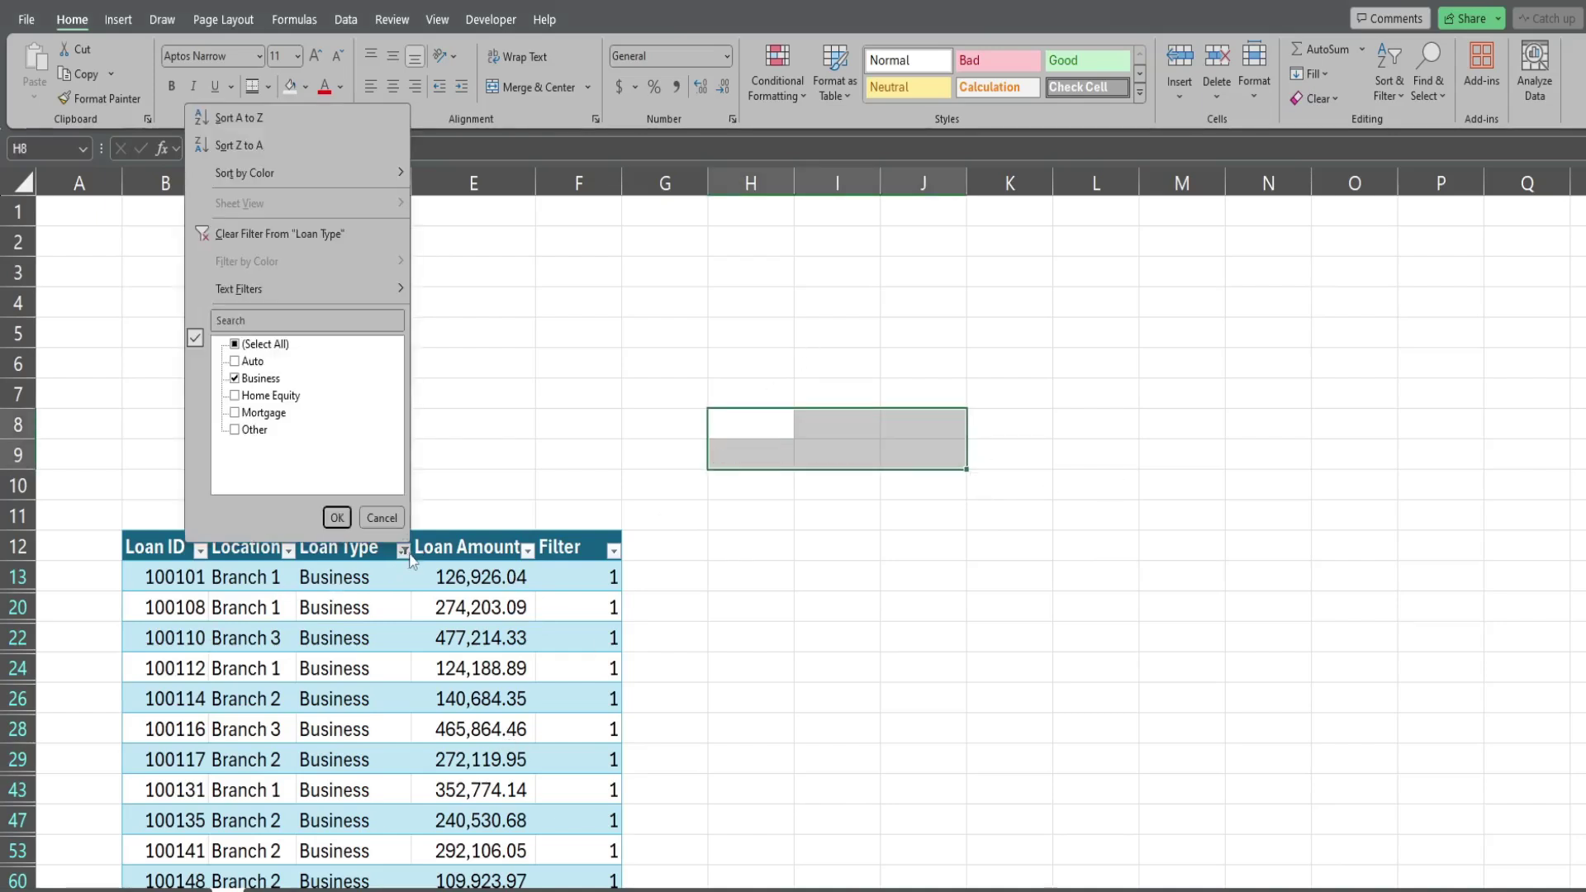
left_click(273, 234)
left_click(595, 336)
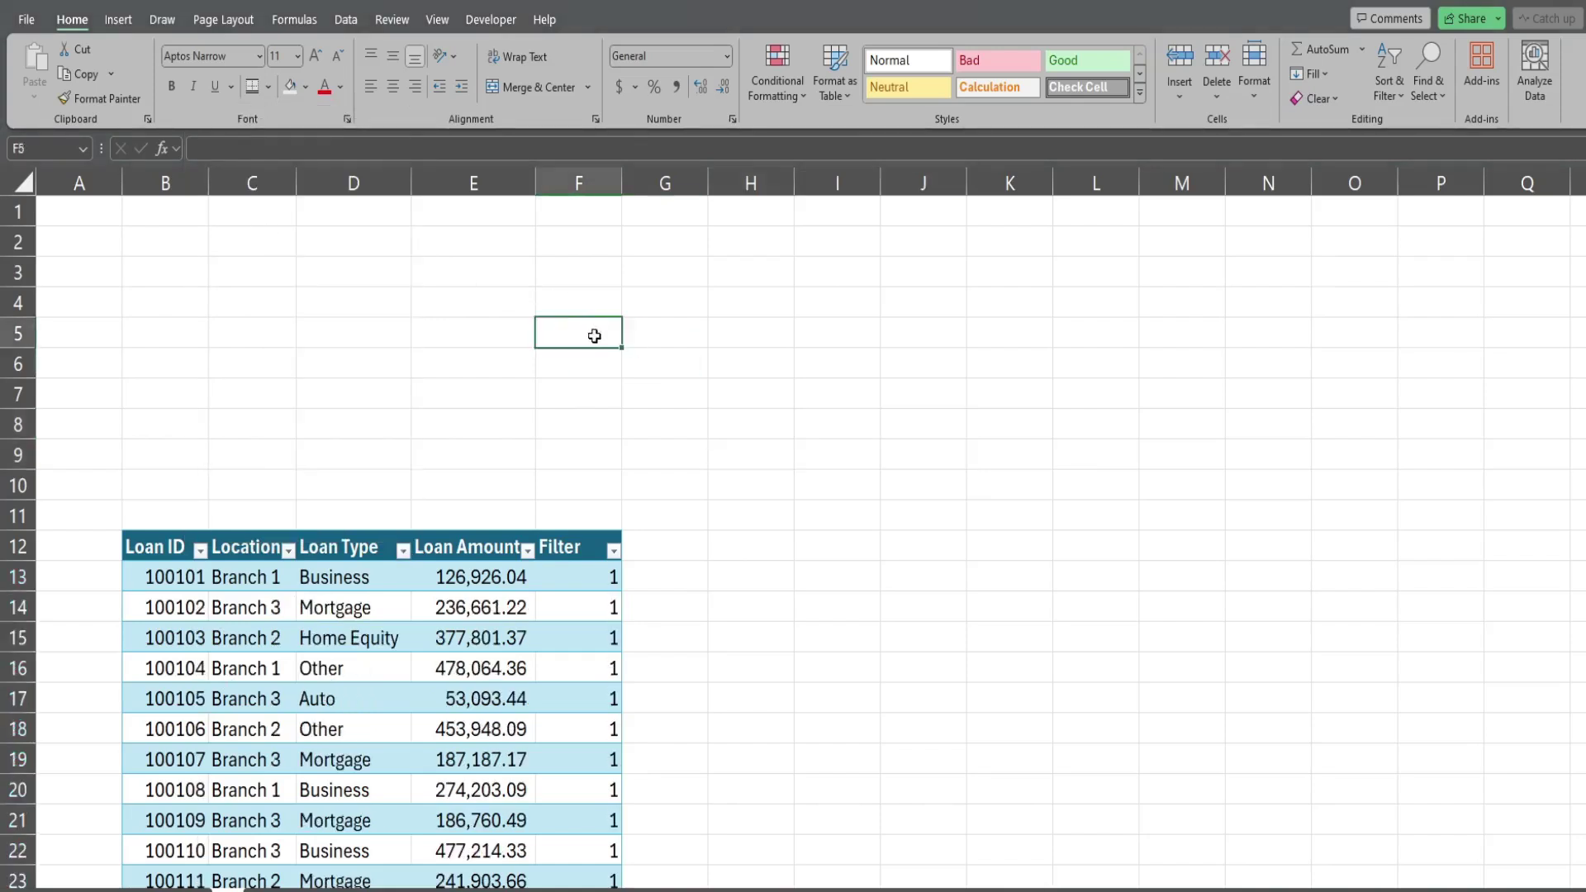
- Copy the entire Loan Type column from D12 down and paste it as values into column J
left_click(335, 272)
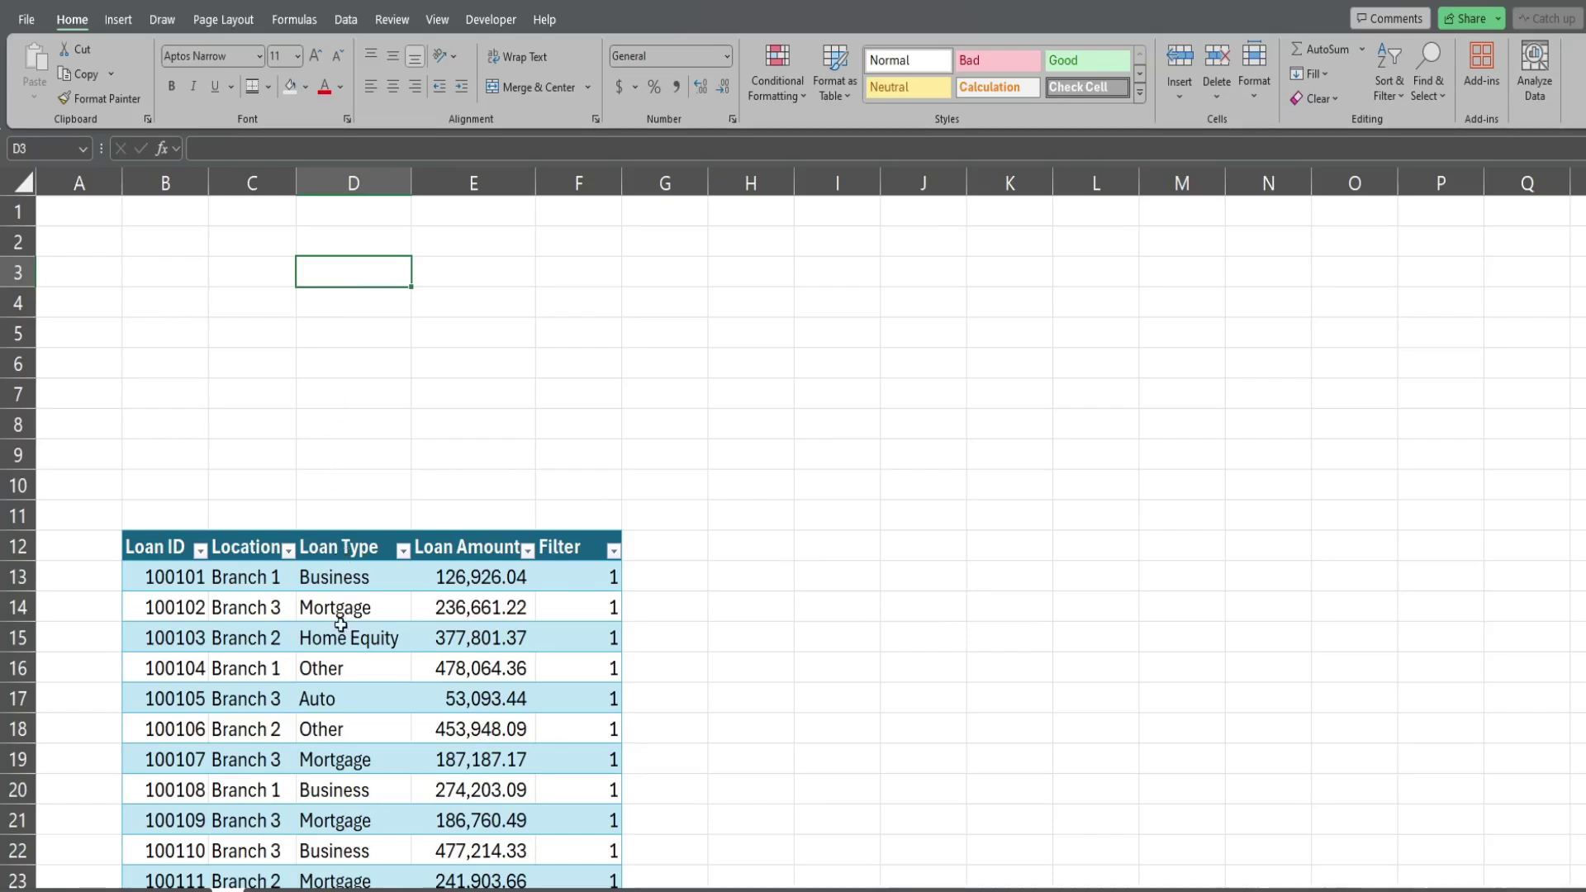
left_click(363, 544)
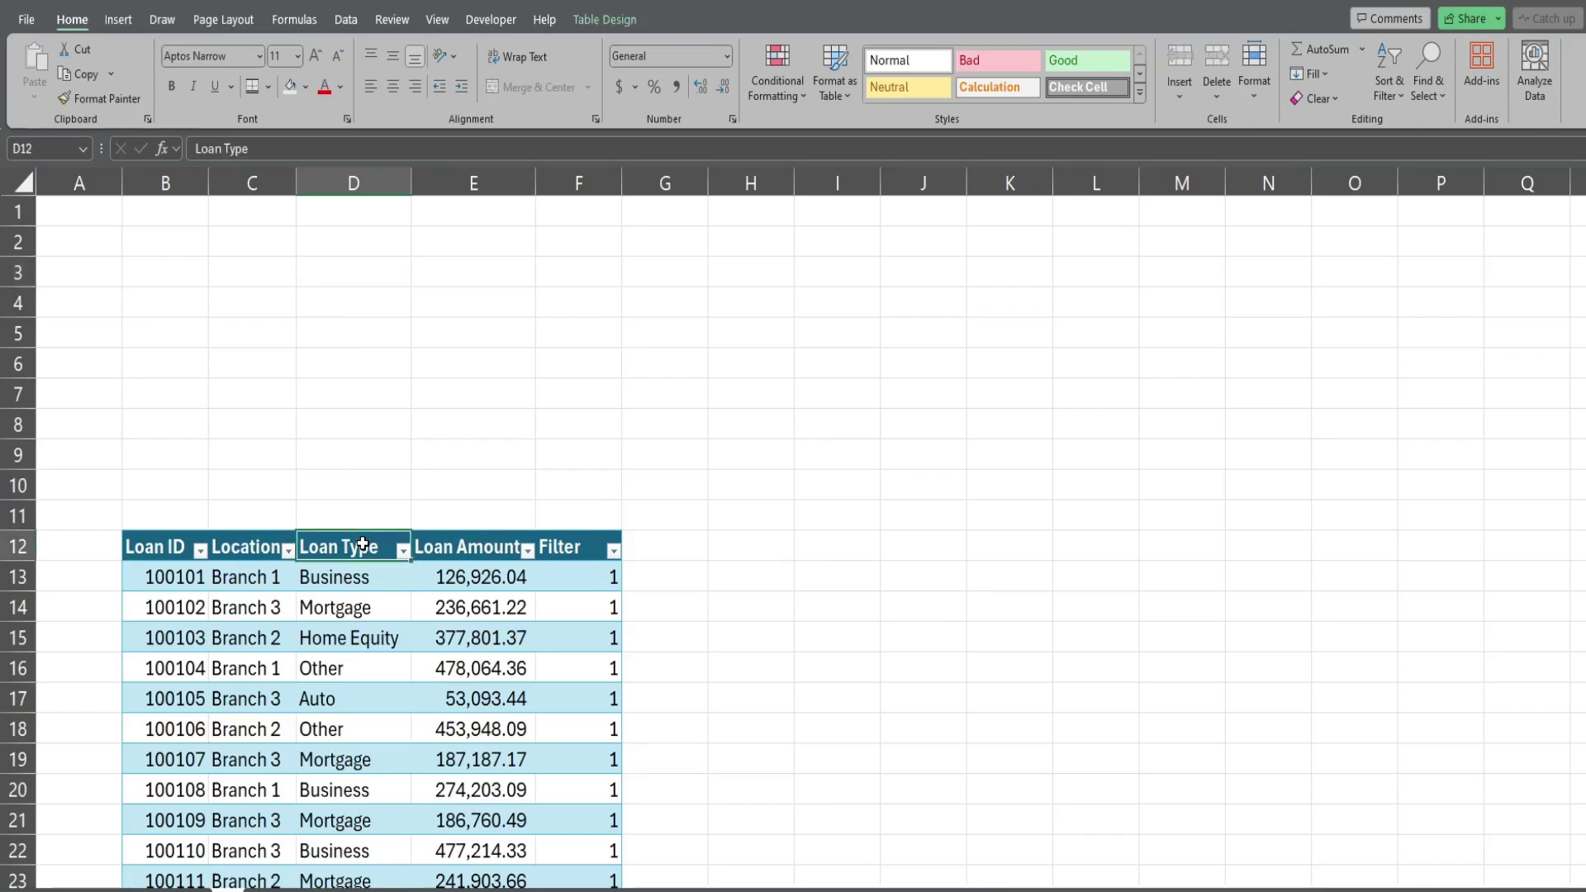
left_click(352, 273)
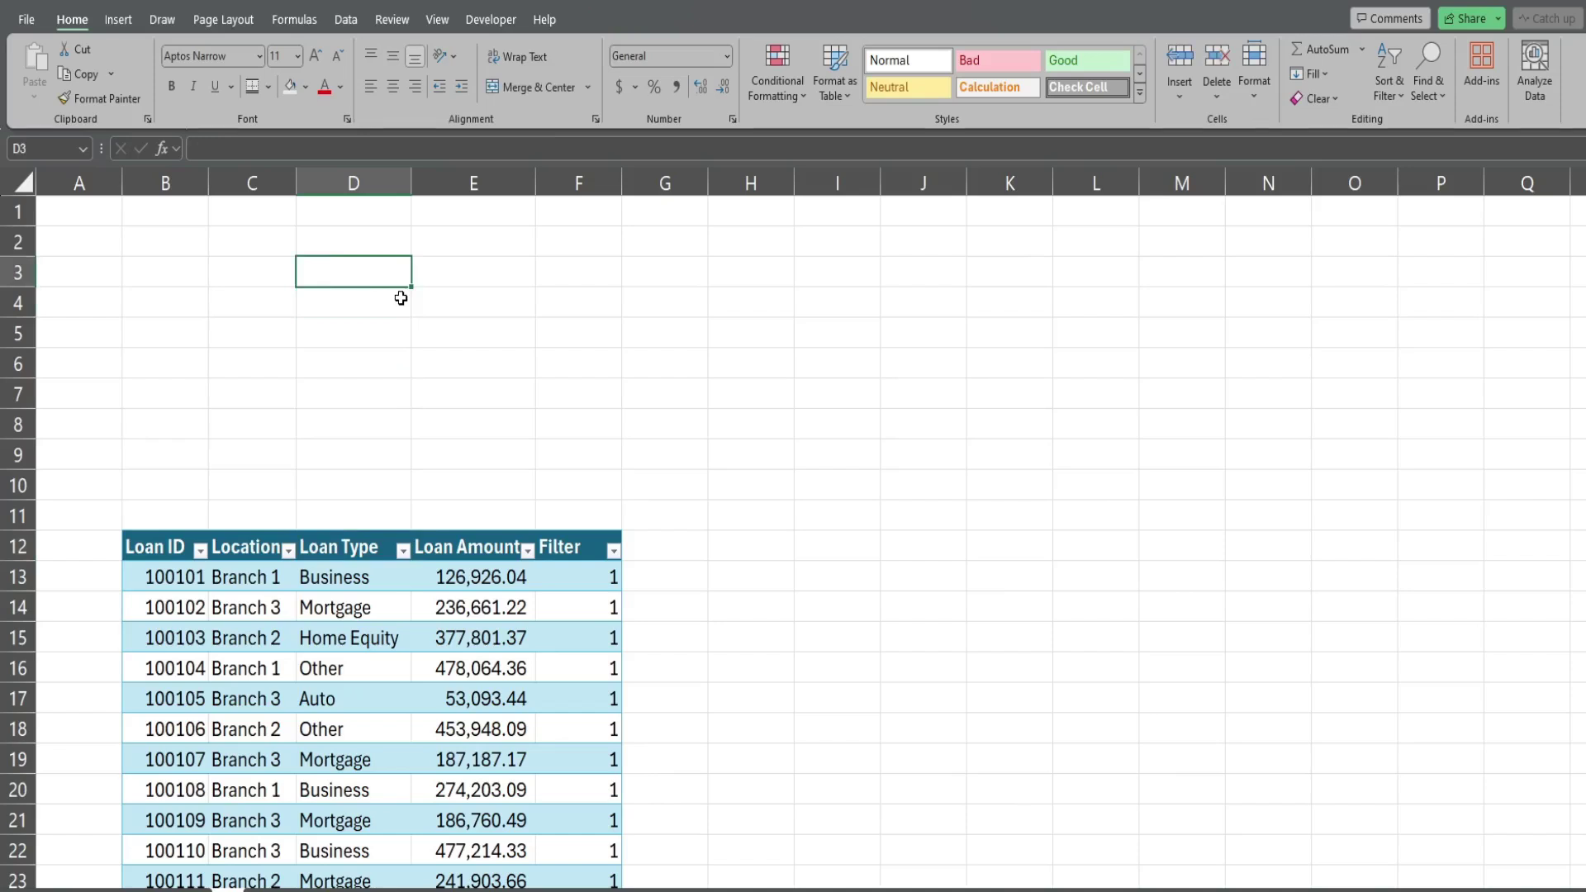
left_click(362, 547)
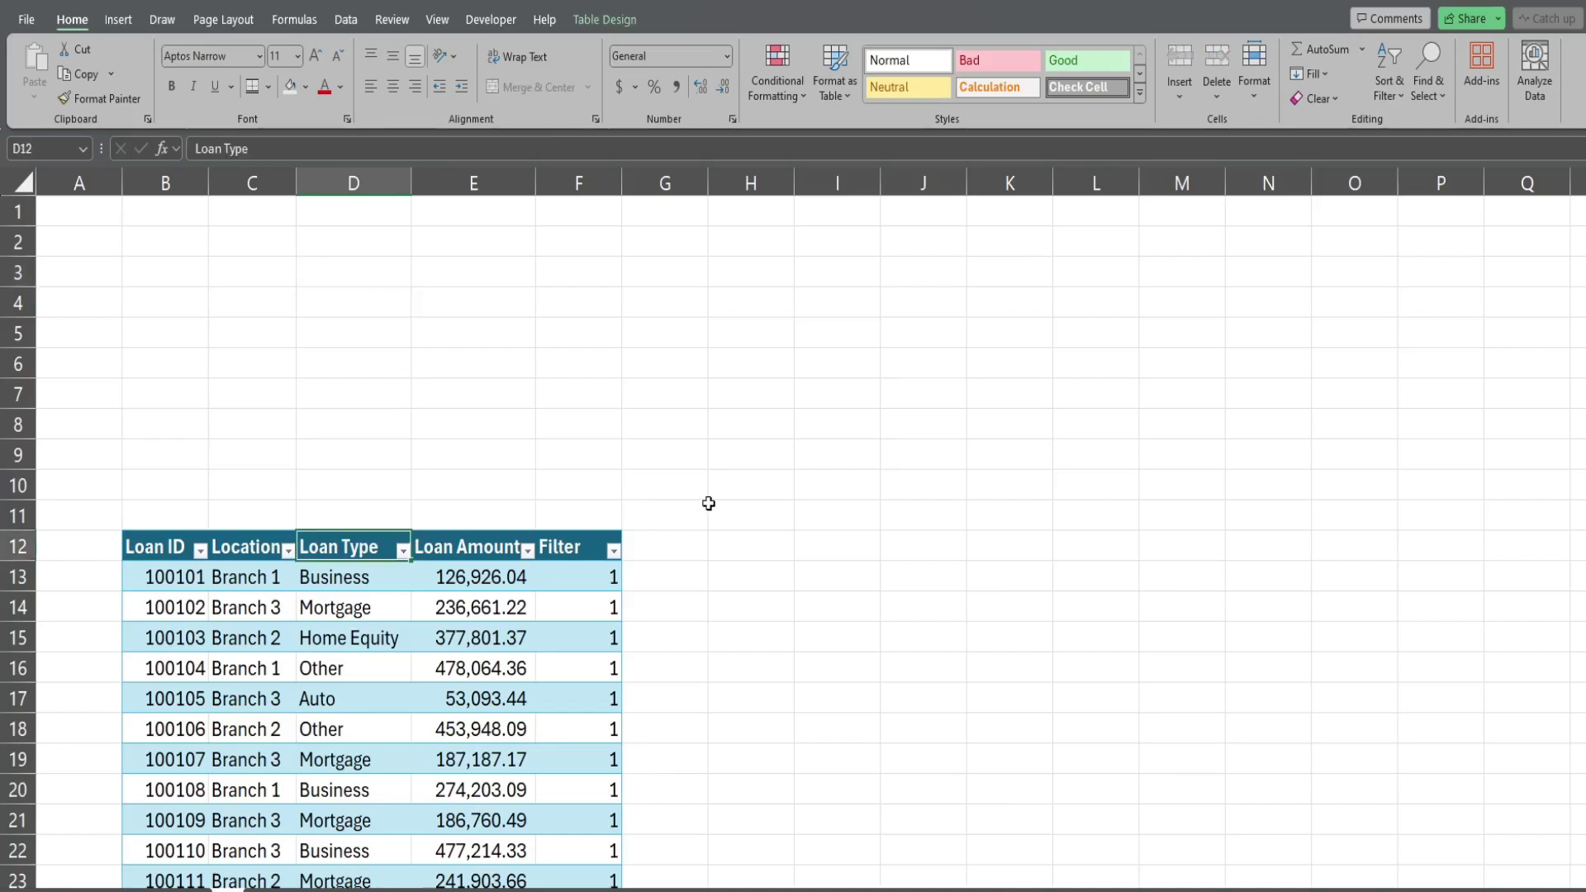
key("ctrl+shift+Down")
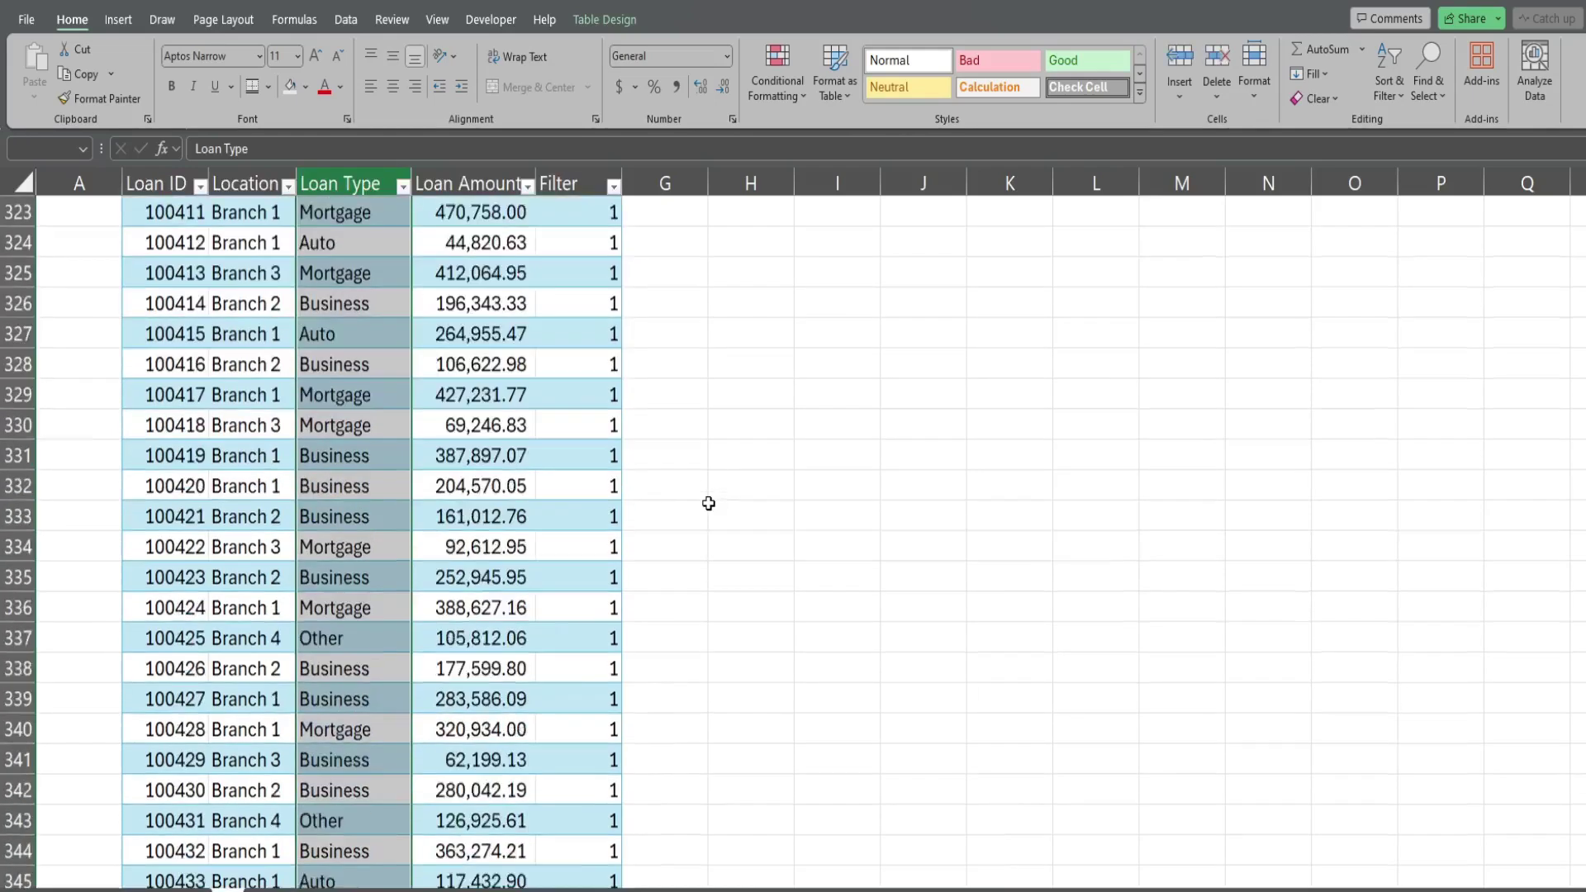
scroll(710, 499, "up", 18)
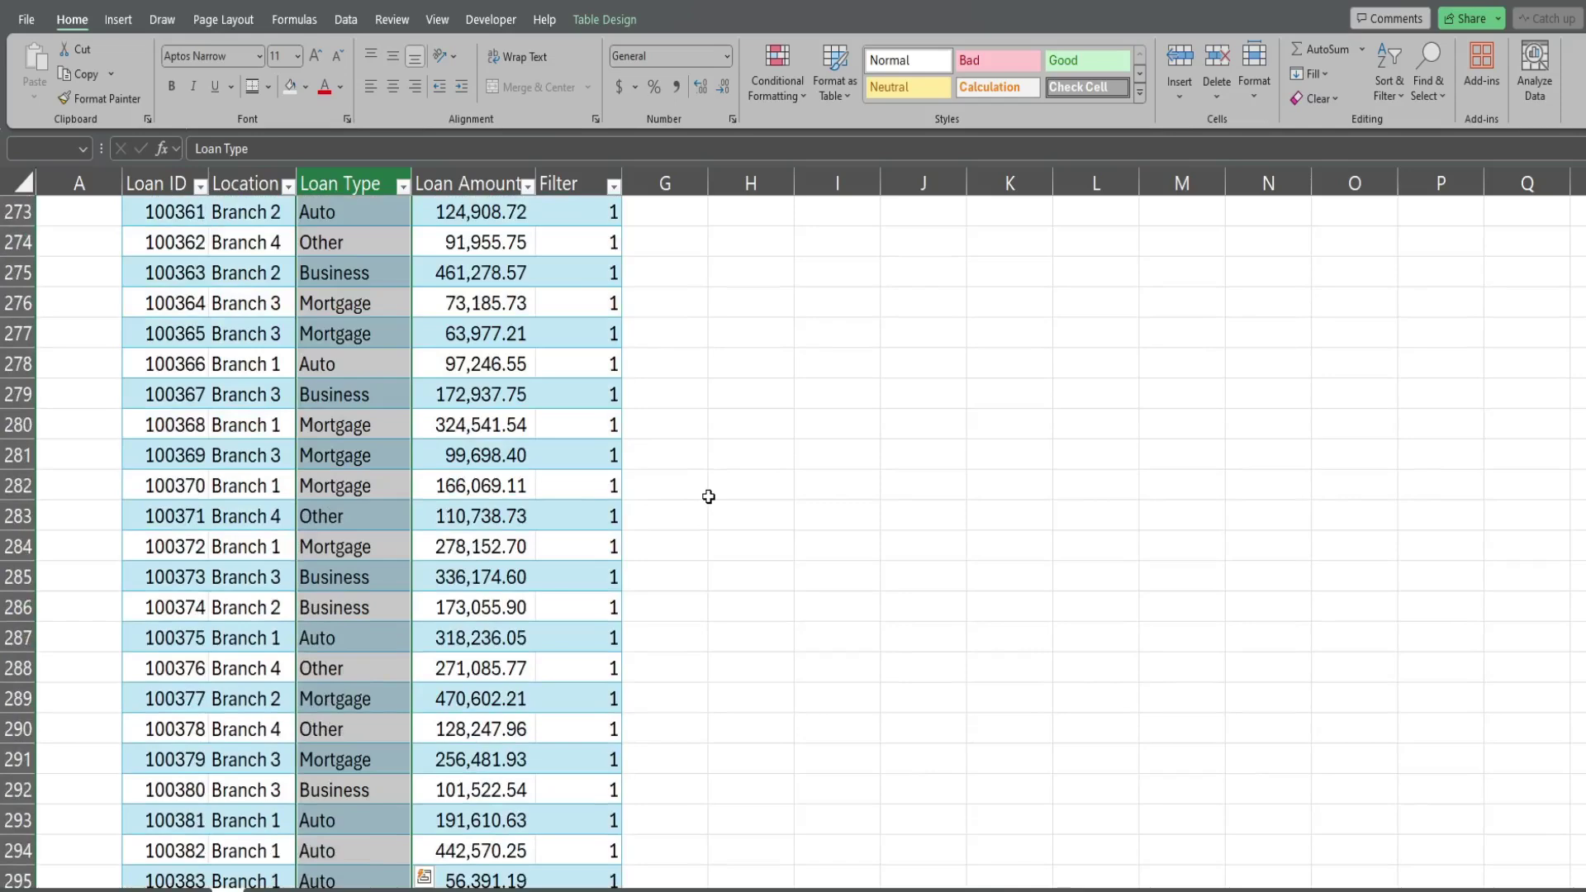
key("ctrl+c")
key("ctrl+Home")
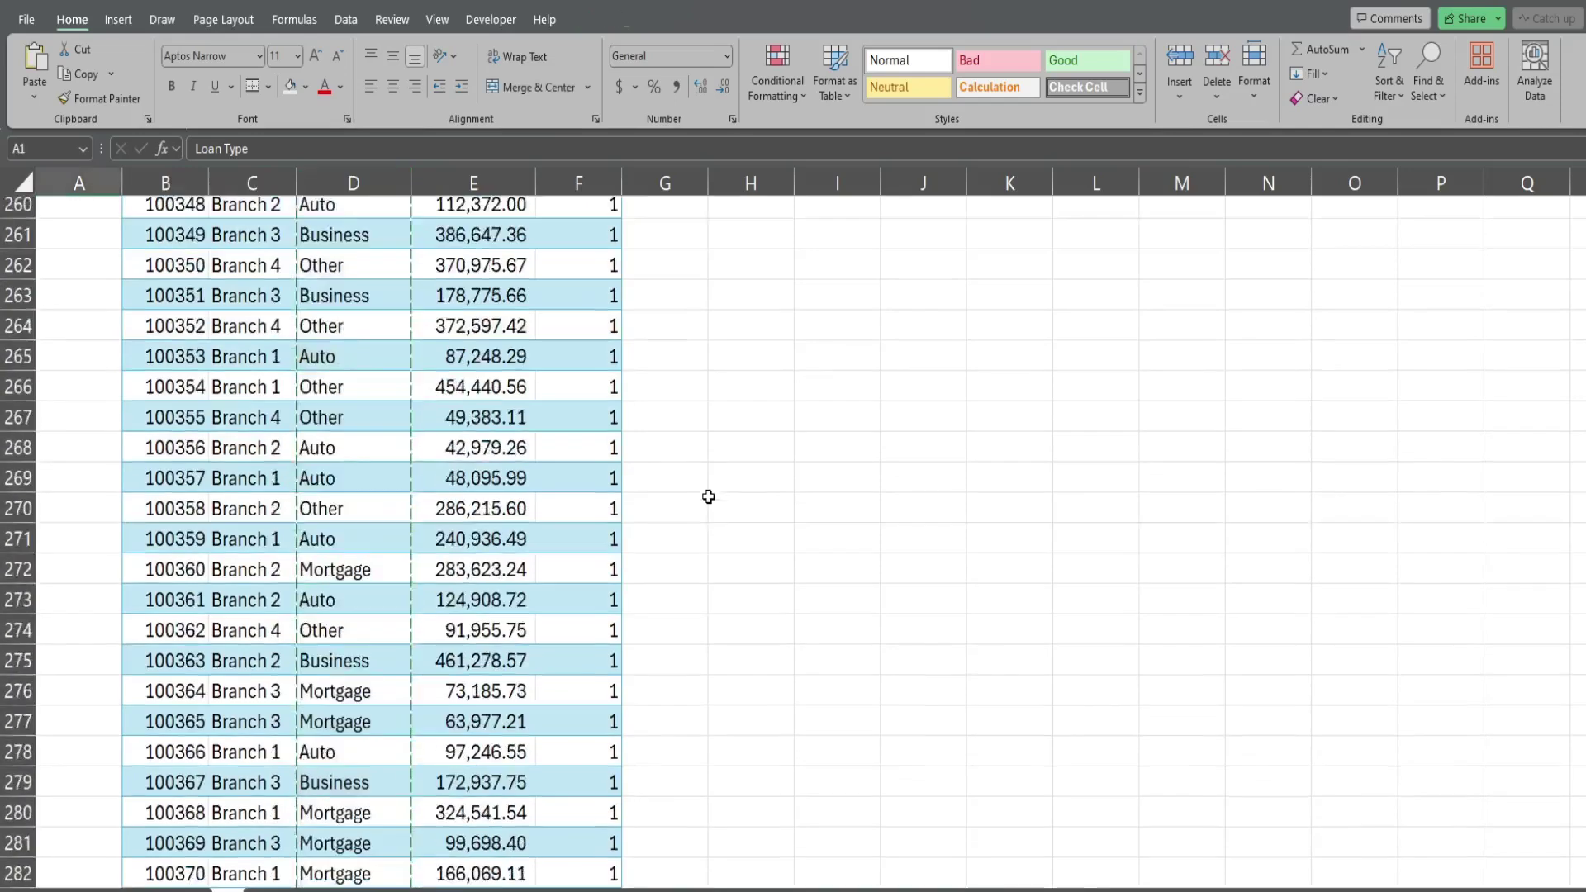
left_click(921, 182)
right_click(923, 183)
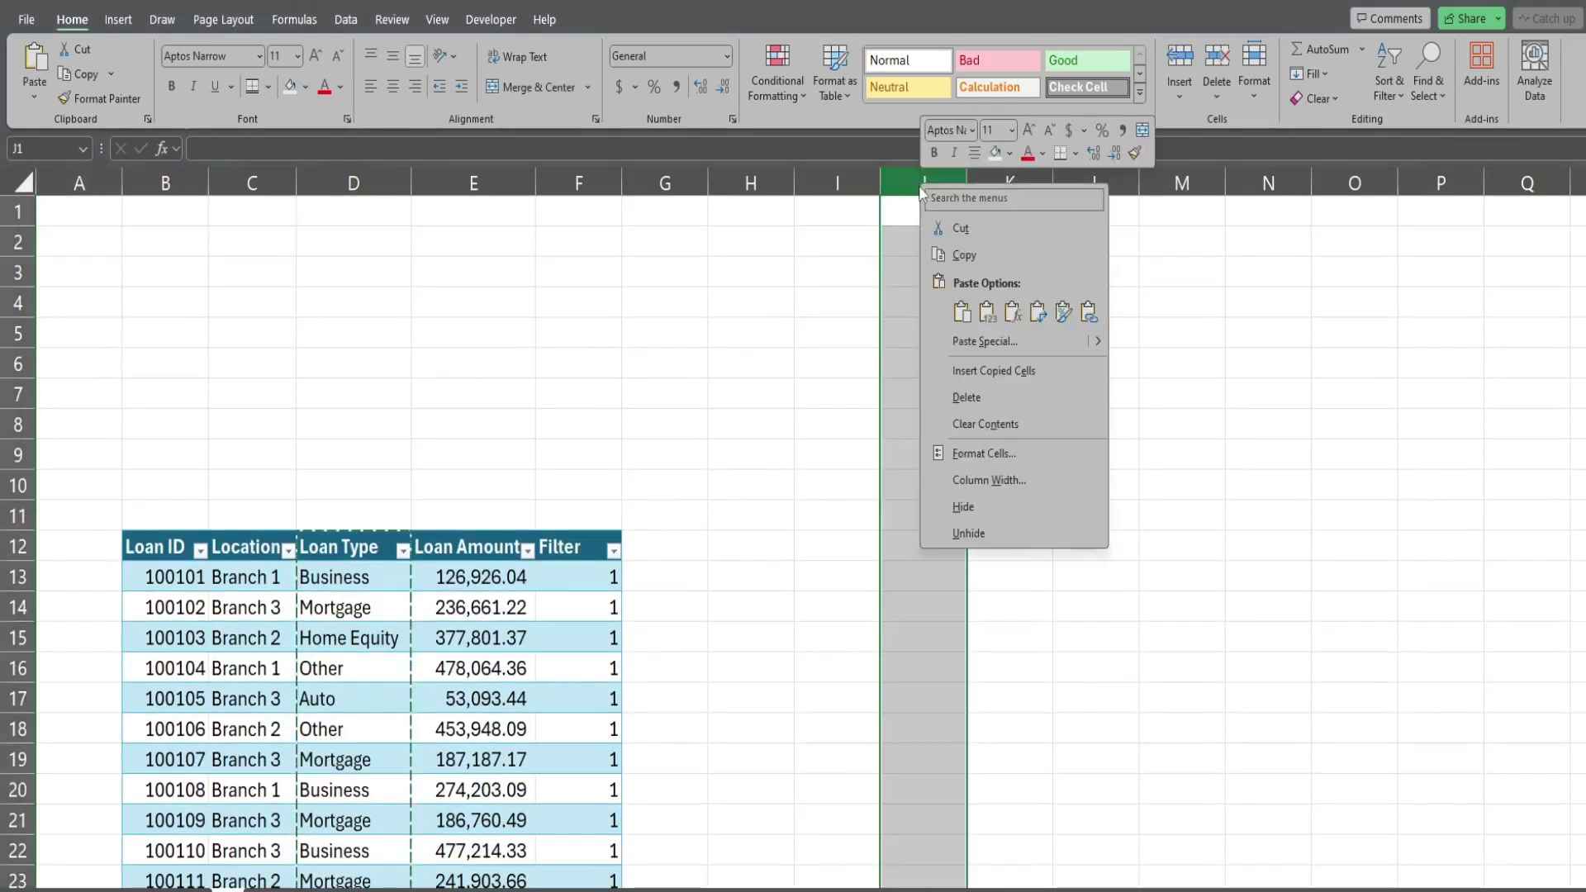
left_click(988, 312)
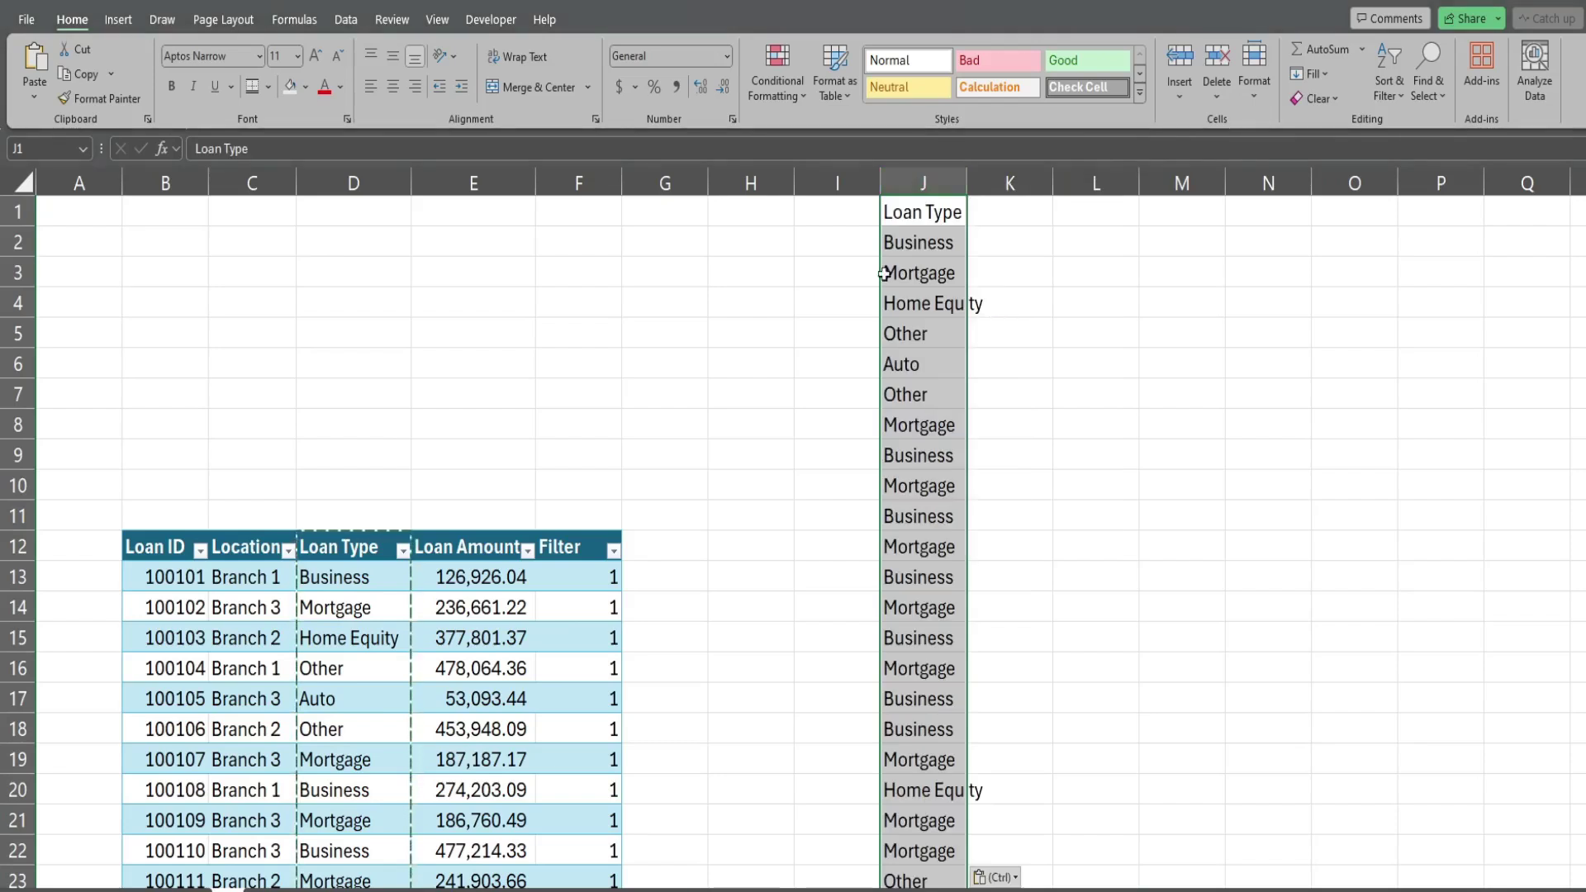
left_click(345, 19)
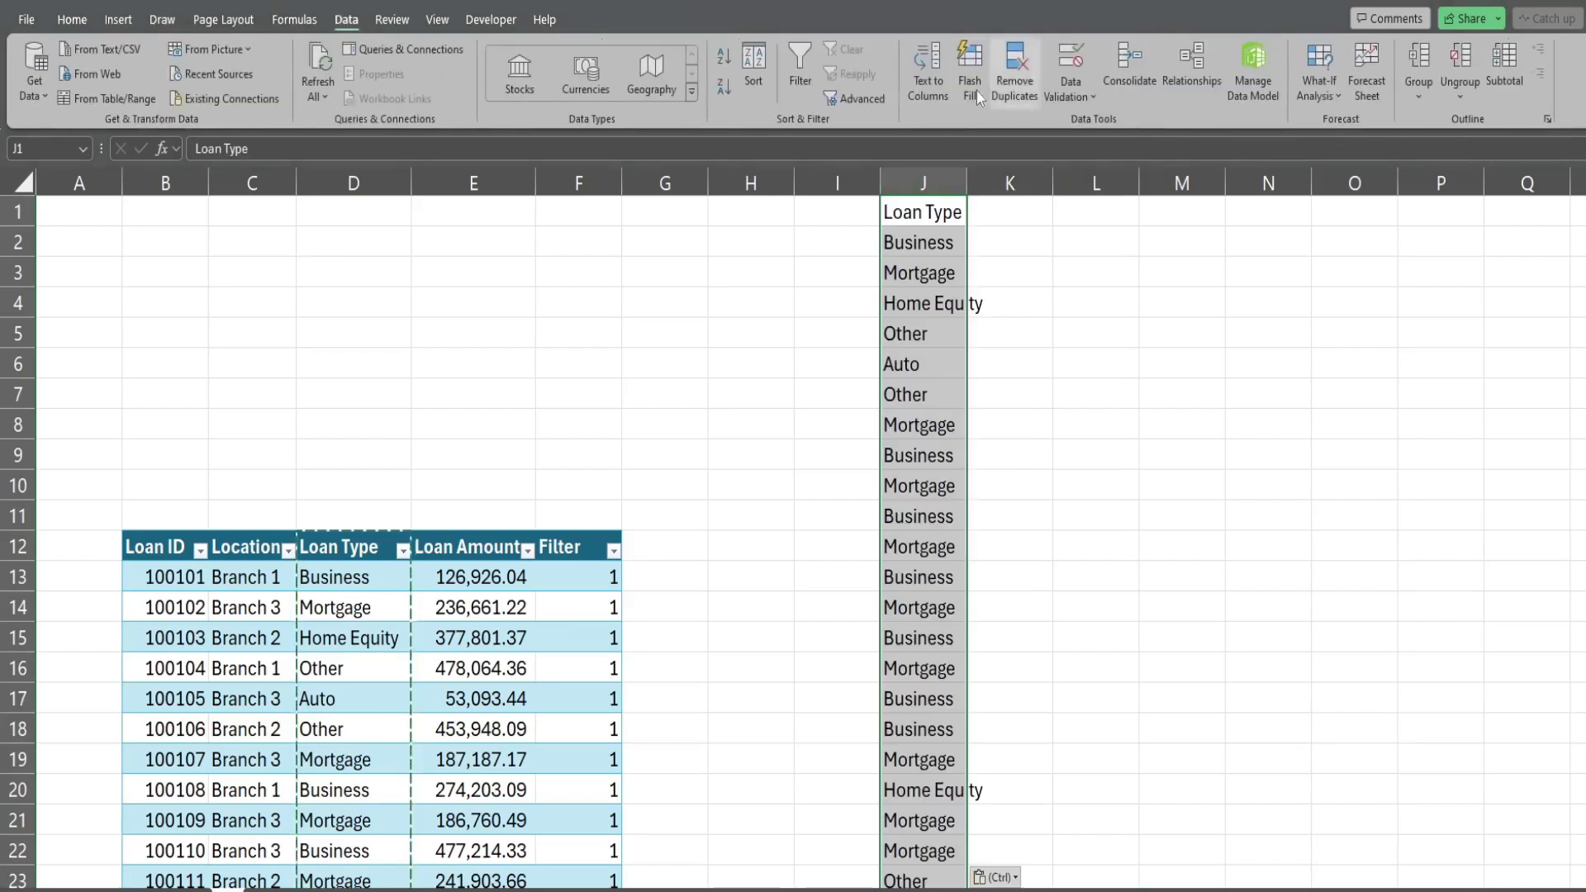
- Remove duplicates from column J, with headers, leaving five loan types, then delete J1:J6
left_click(1036, 91)
left_click(918, 376)
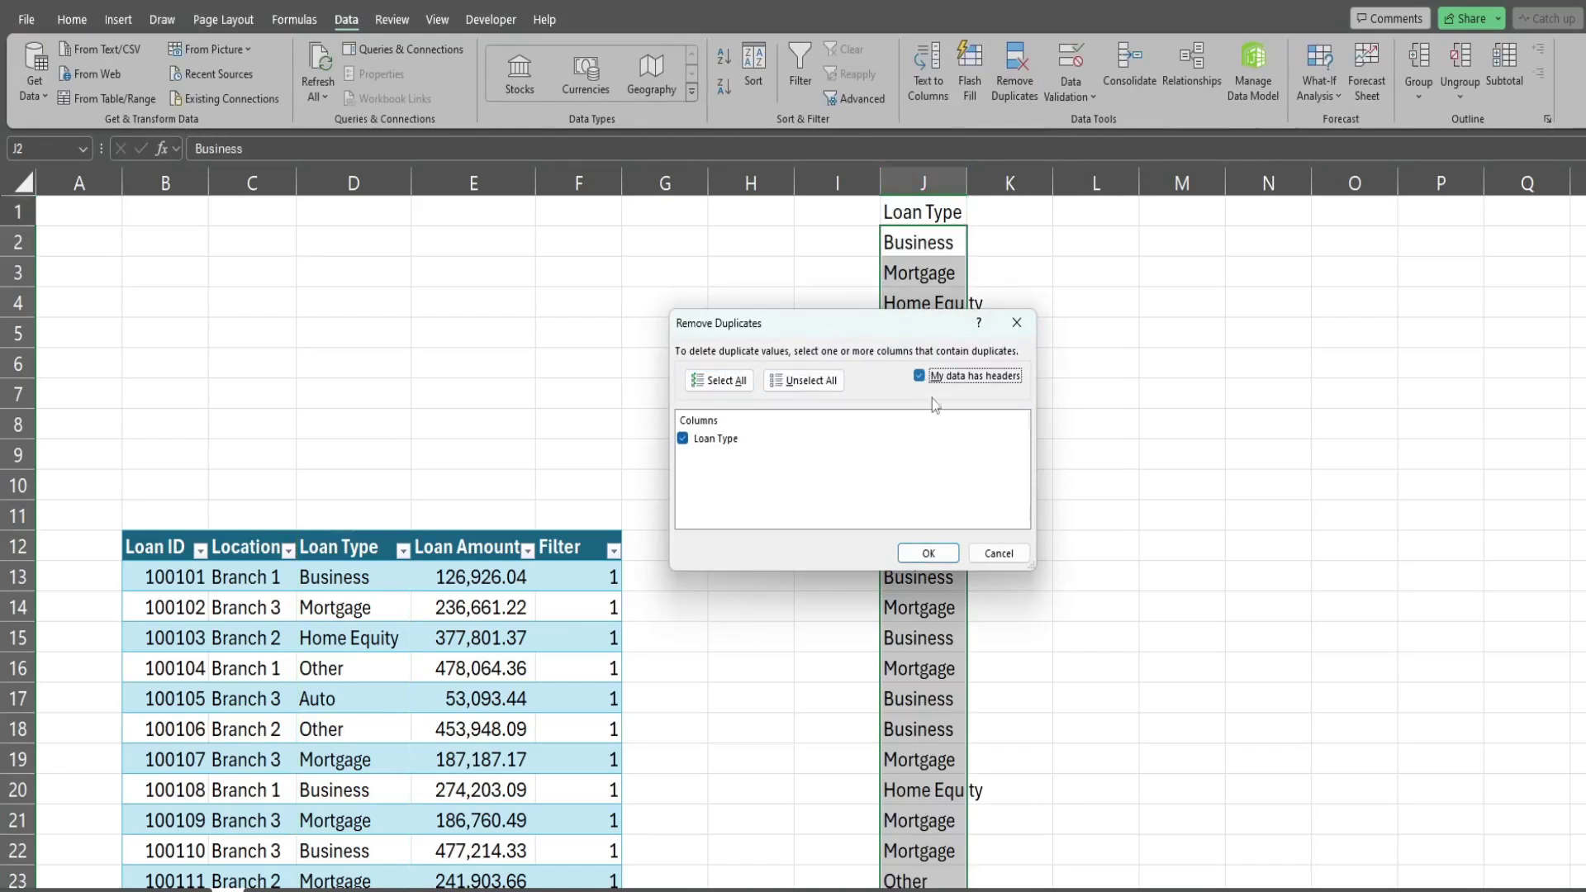
left_click(941, 548)
left_click(914, 507)
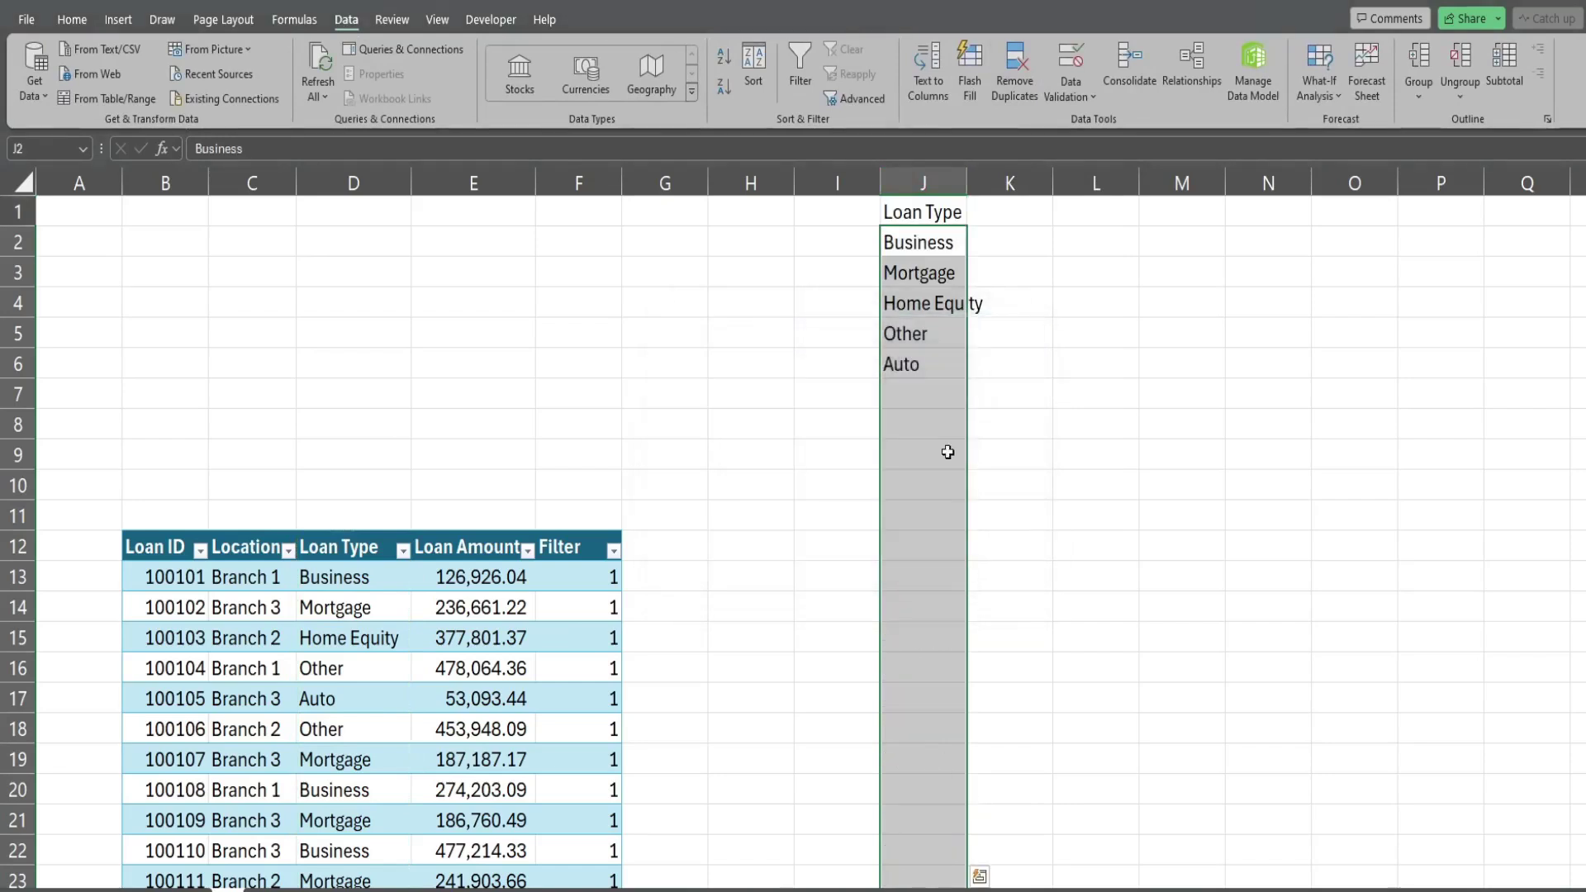
left_click_drag(924, 260, 925, 388)
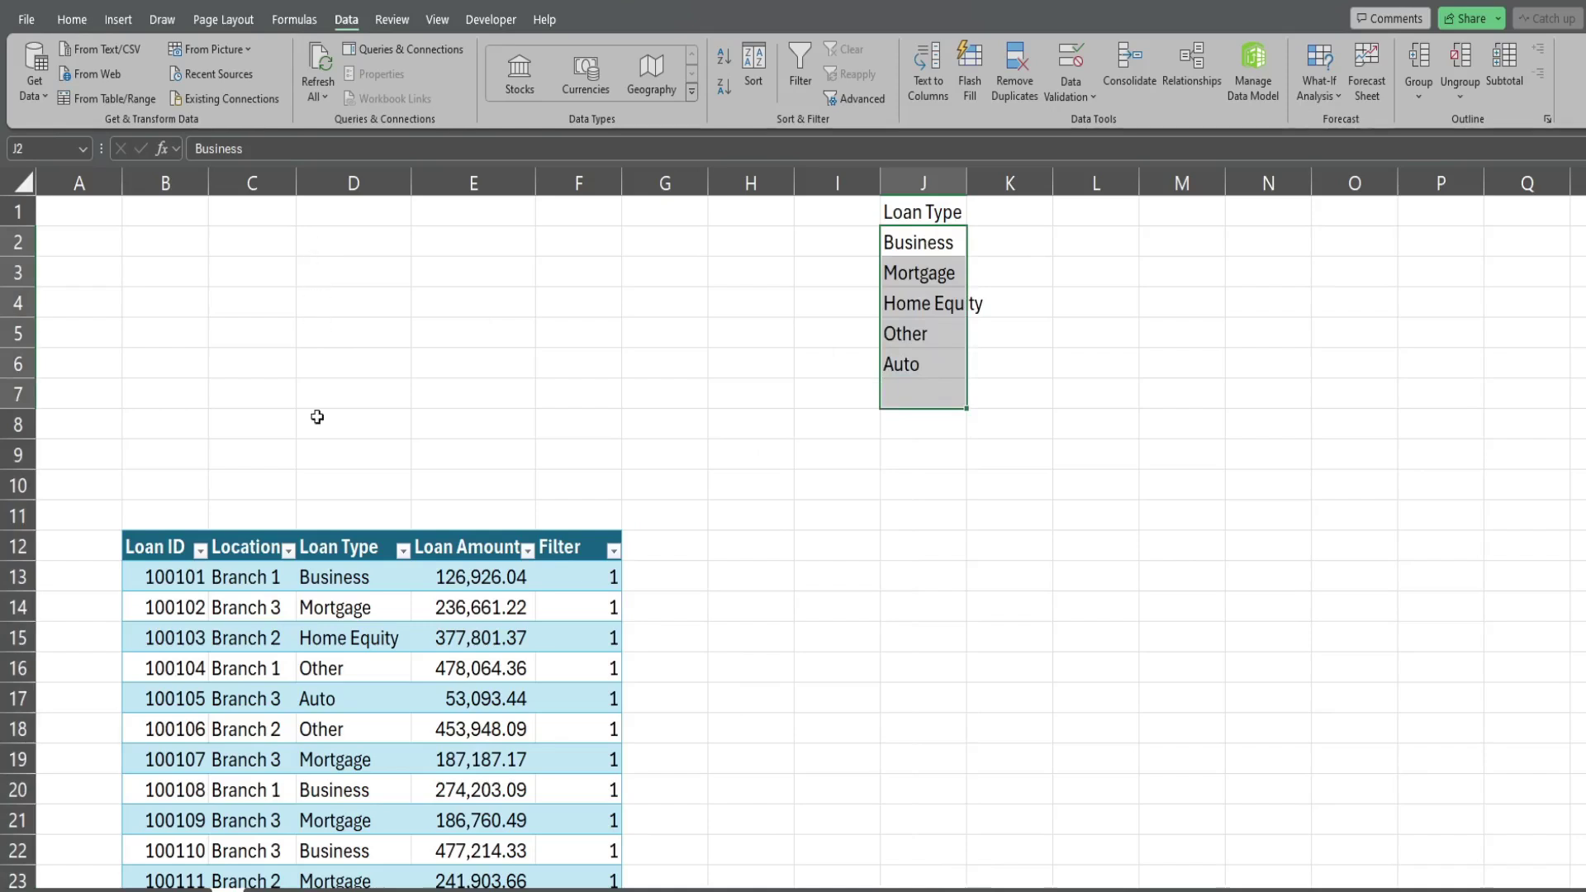
left_click_drag(918, 213, 913, 361)
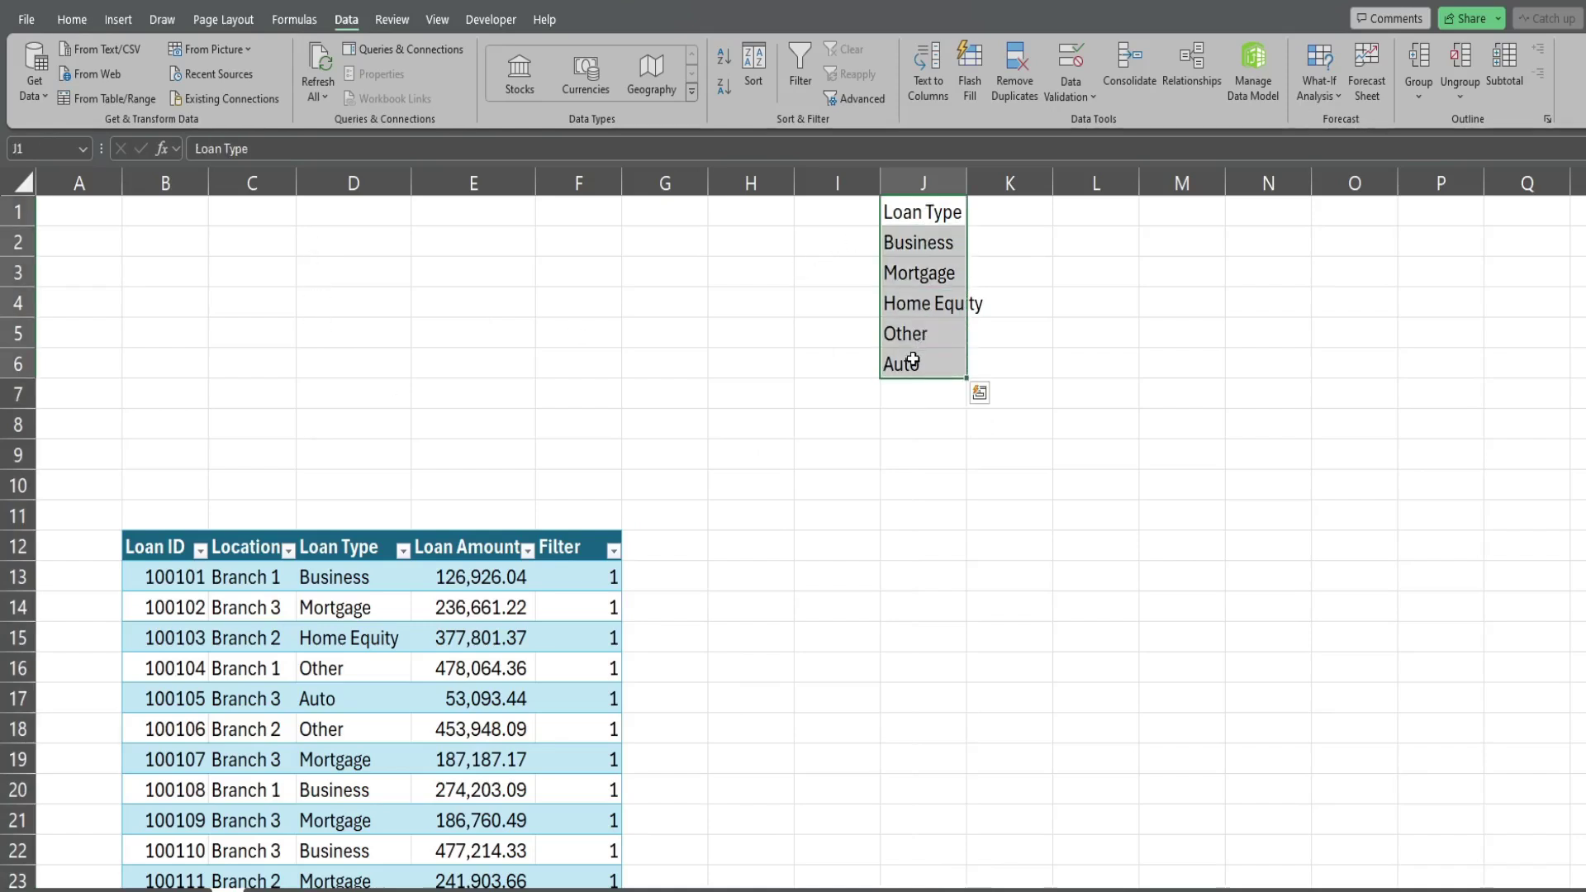
key("Delete")
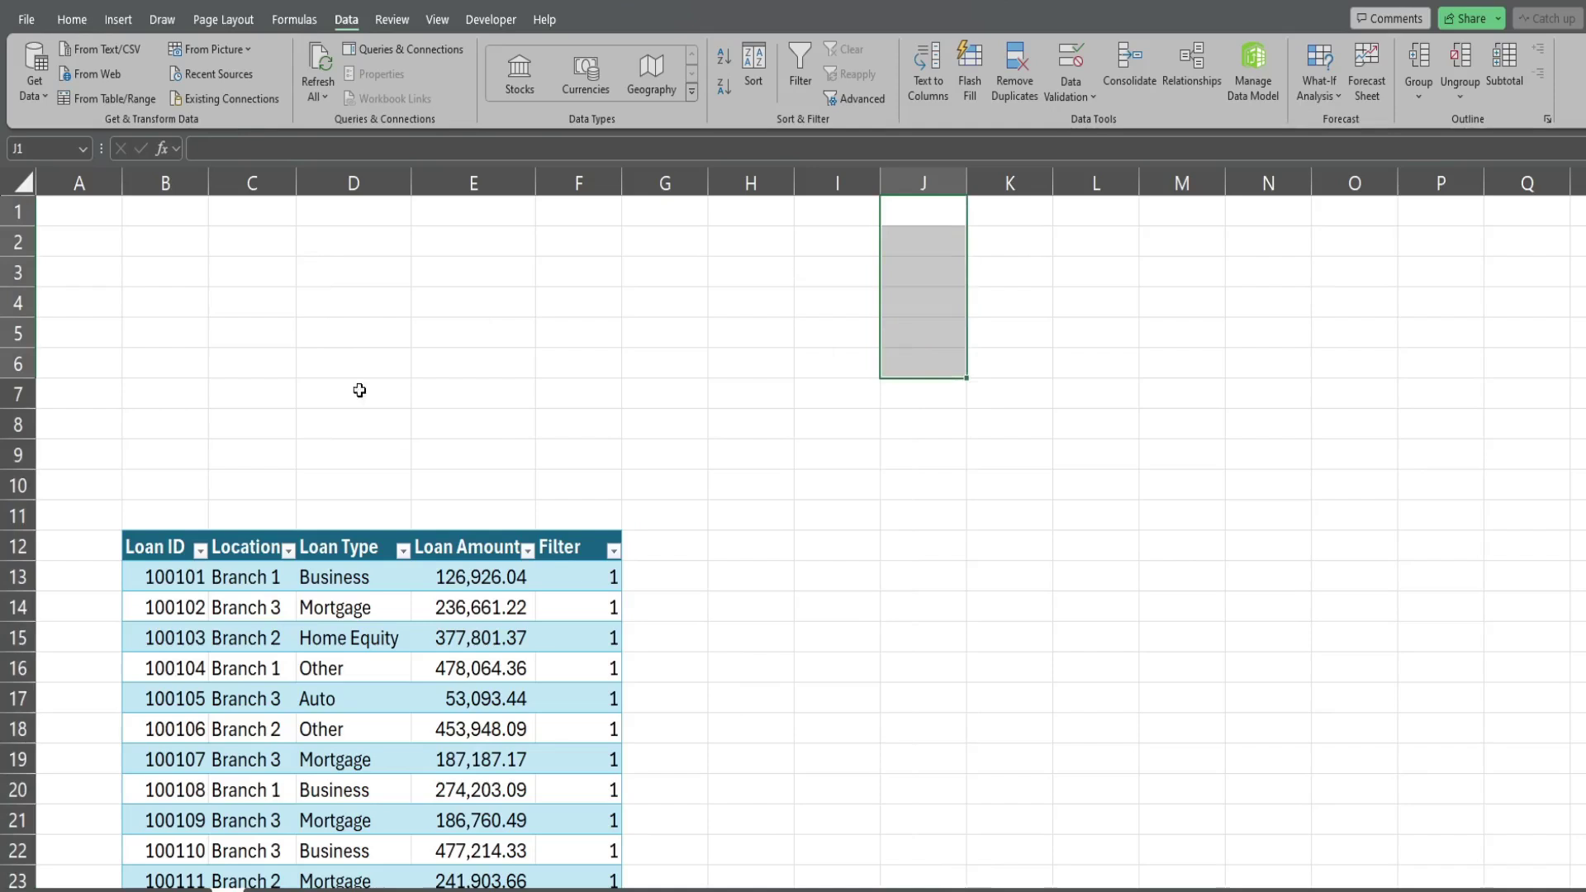
- In D3, enter =UNIQUE(FILTER(Table9[Loan Type],Table9[Filter]=1))
left_click(346, 275)
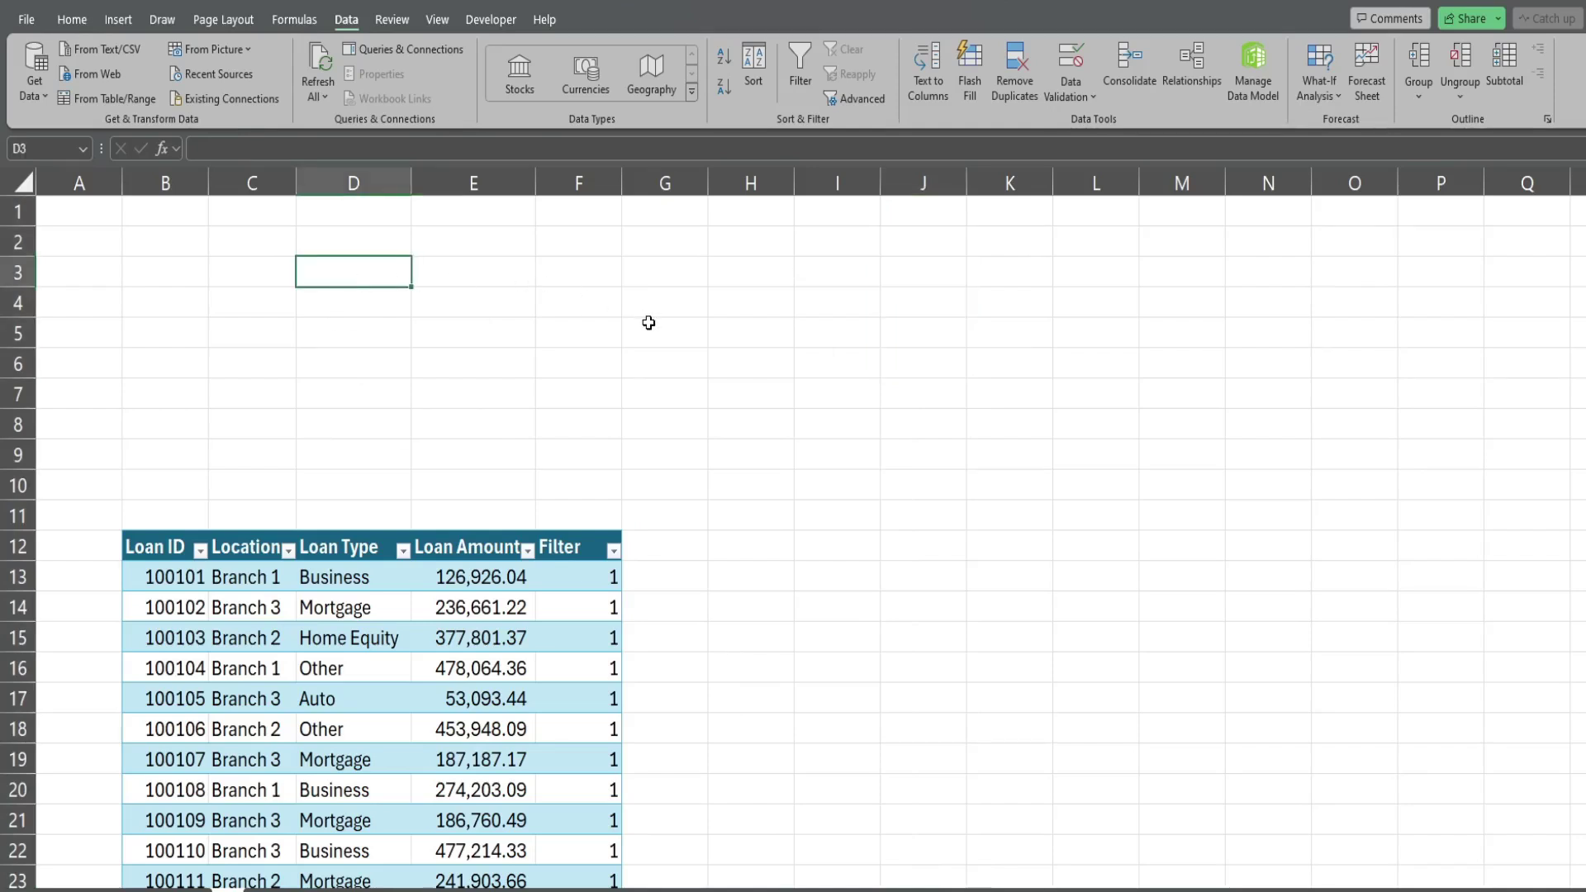
type("=Uni")
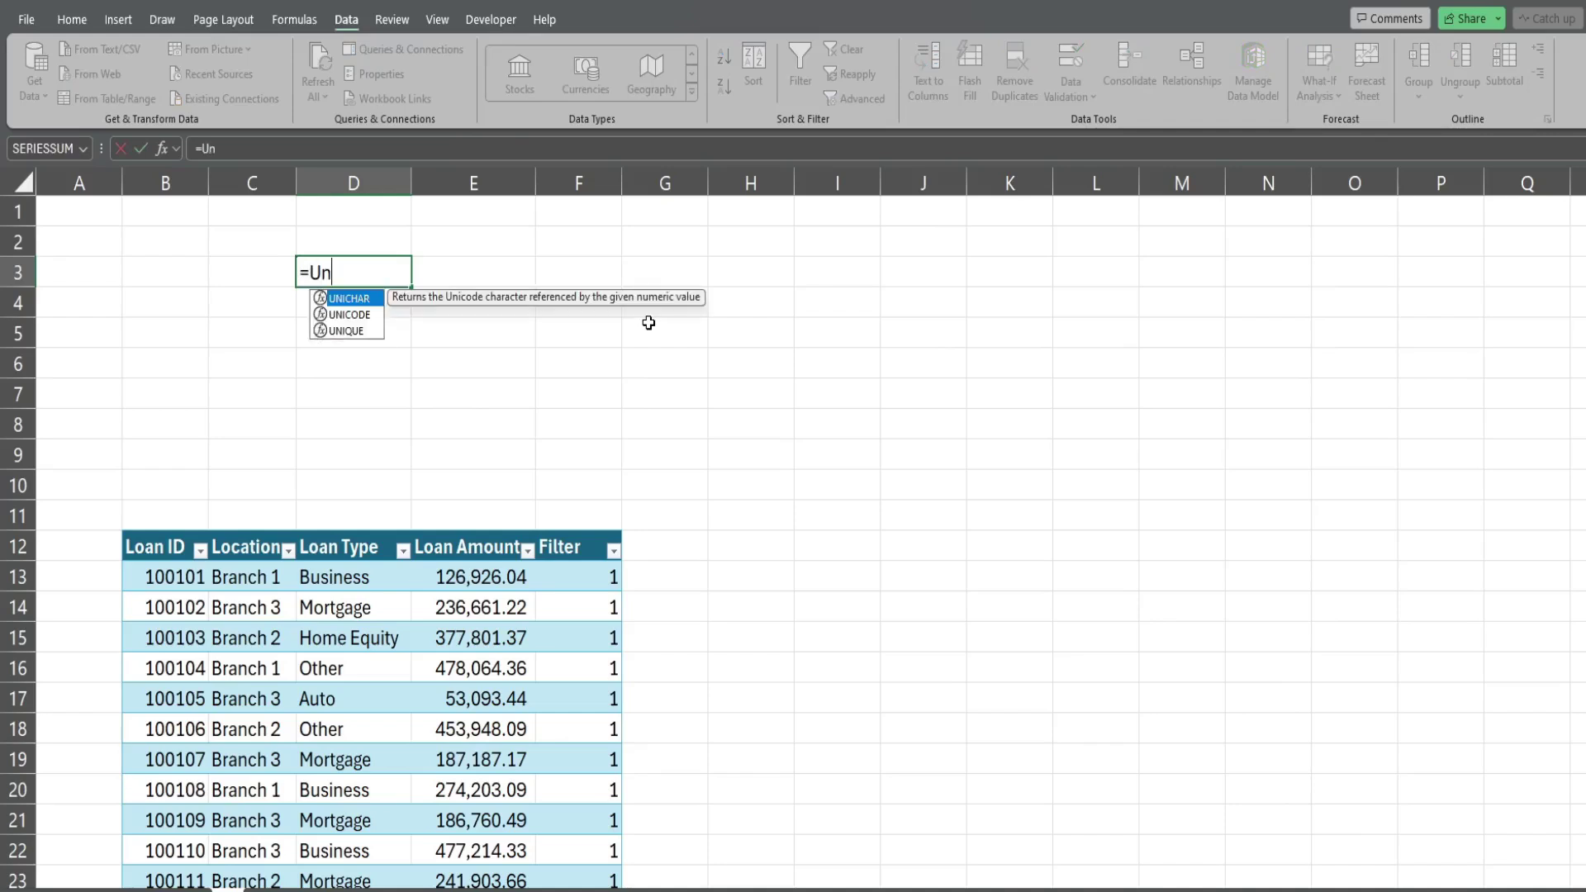
key("Down")
key("Down")
key("Tab")
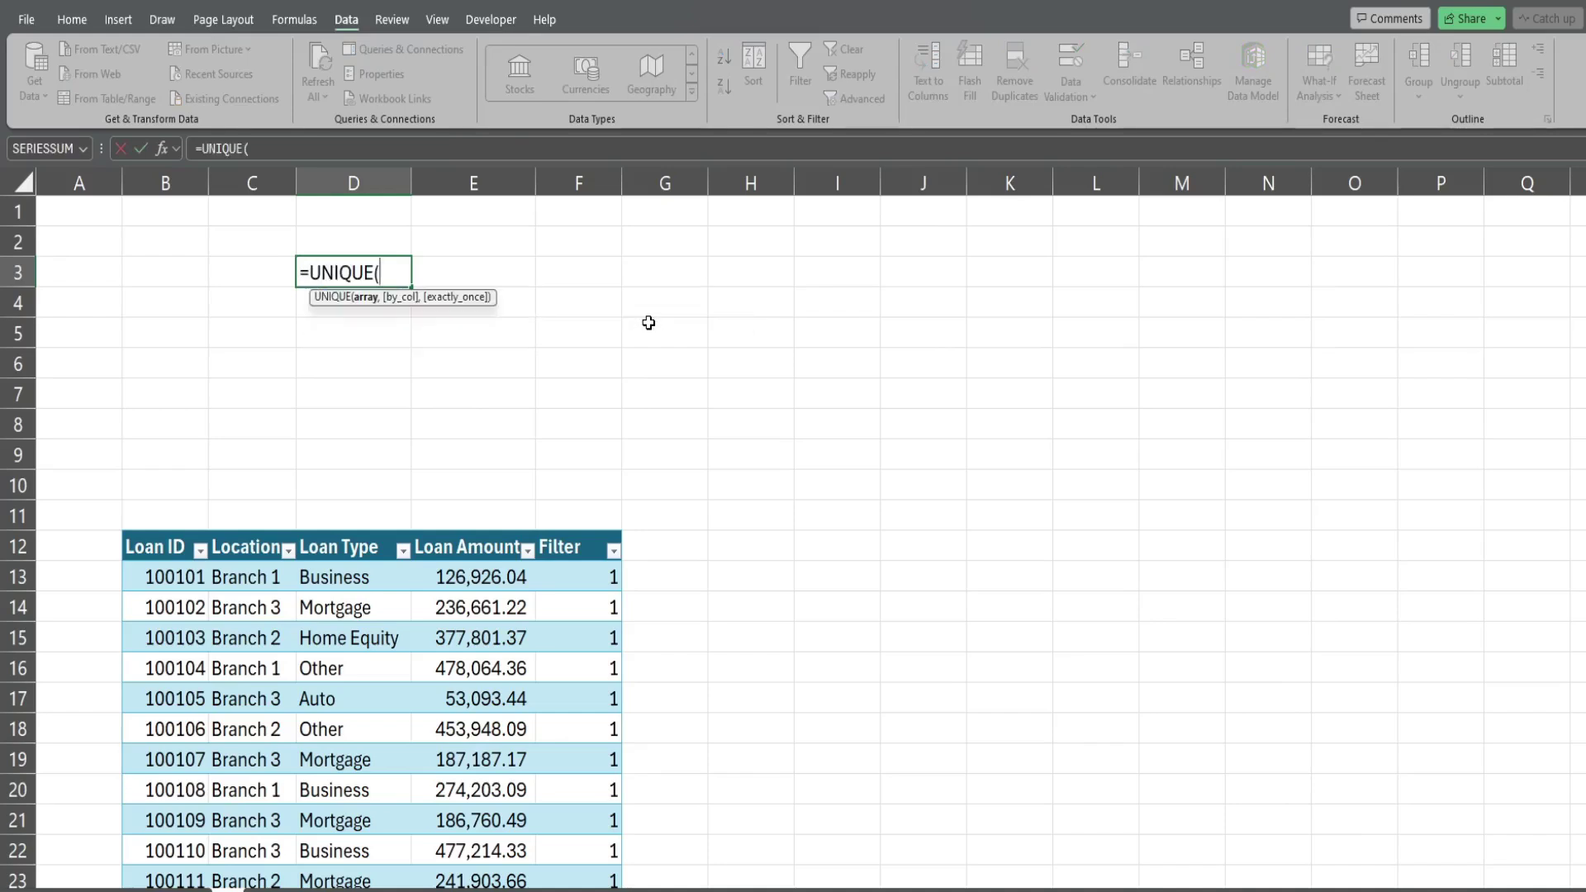
type("Filt")
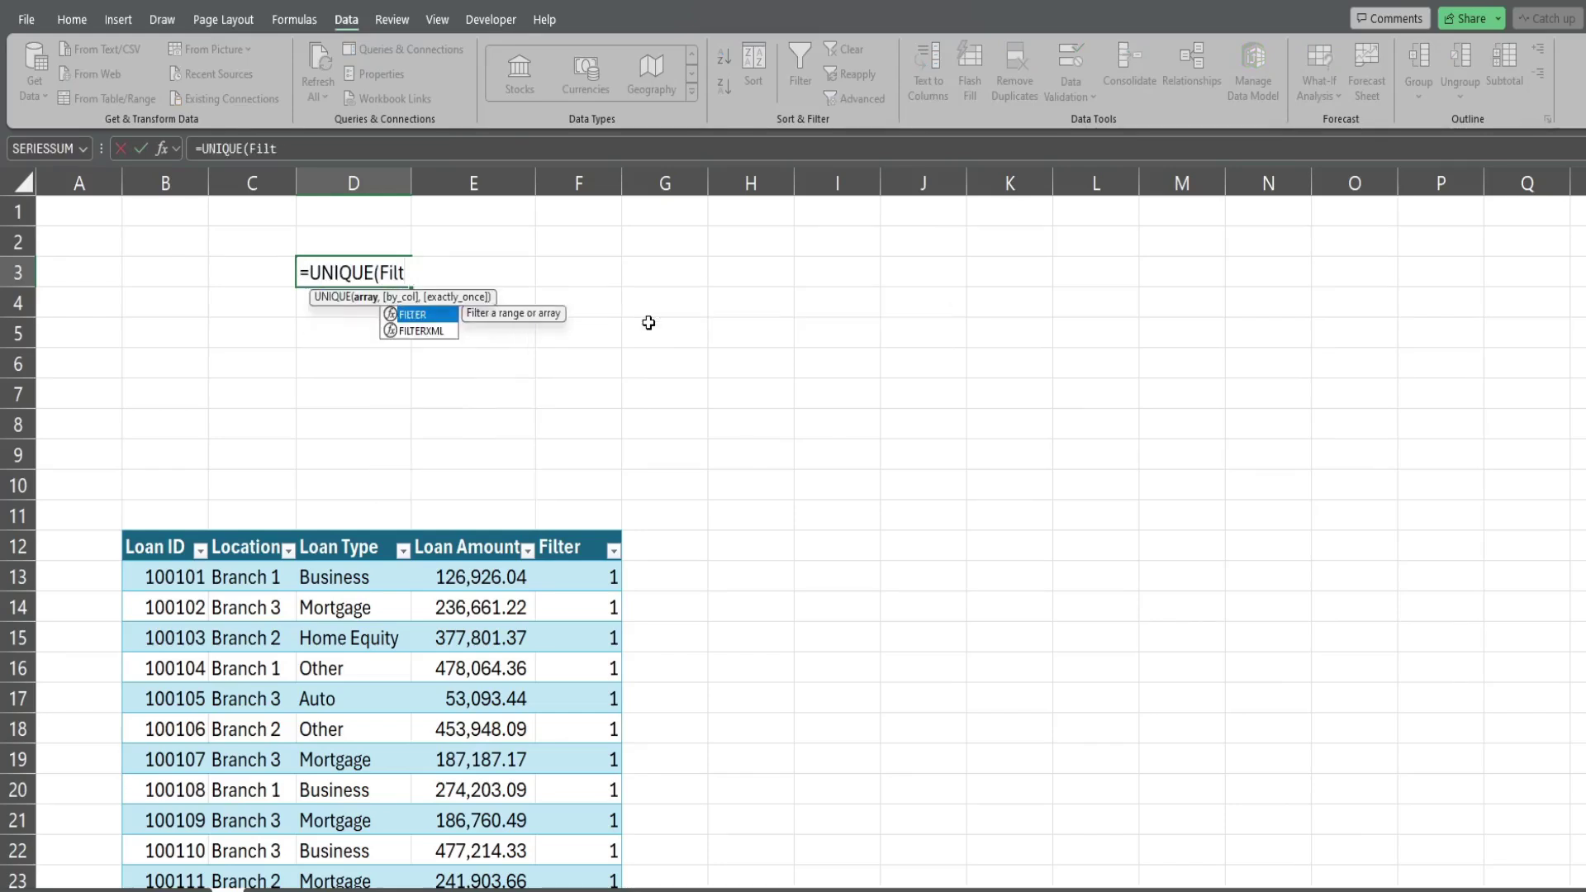
type("er(")
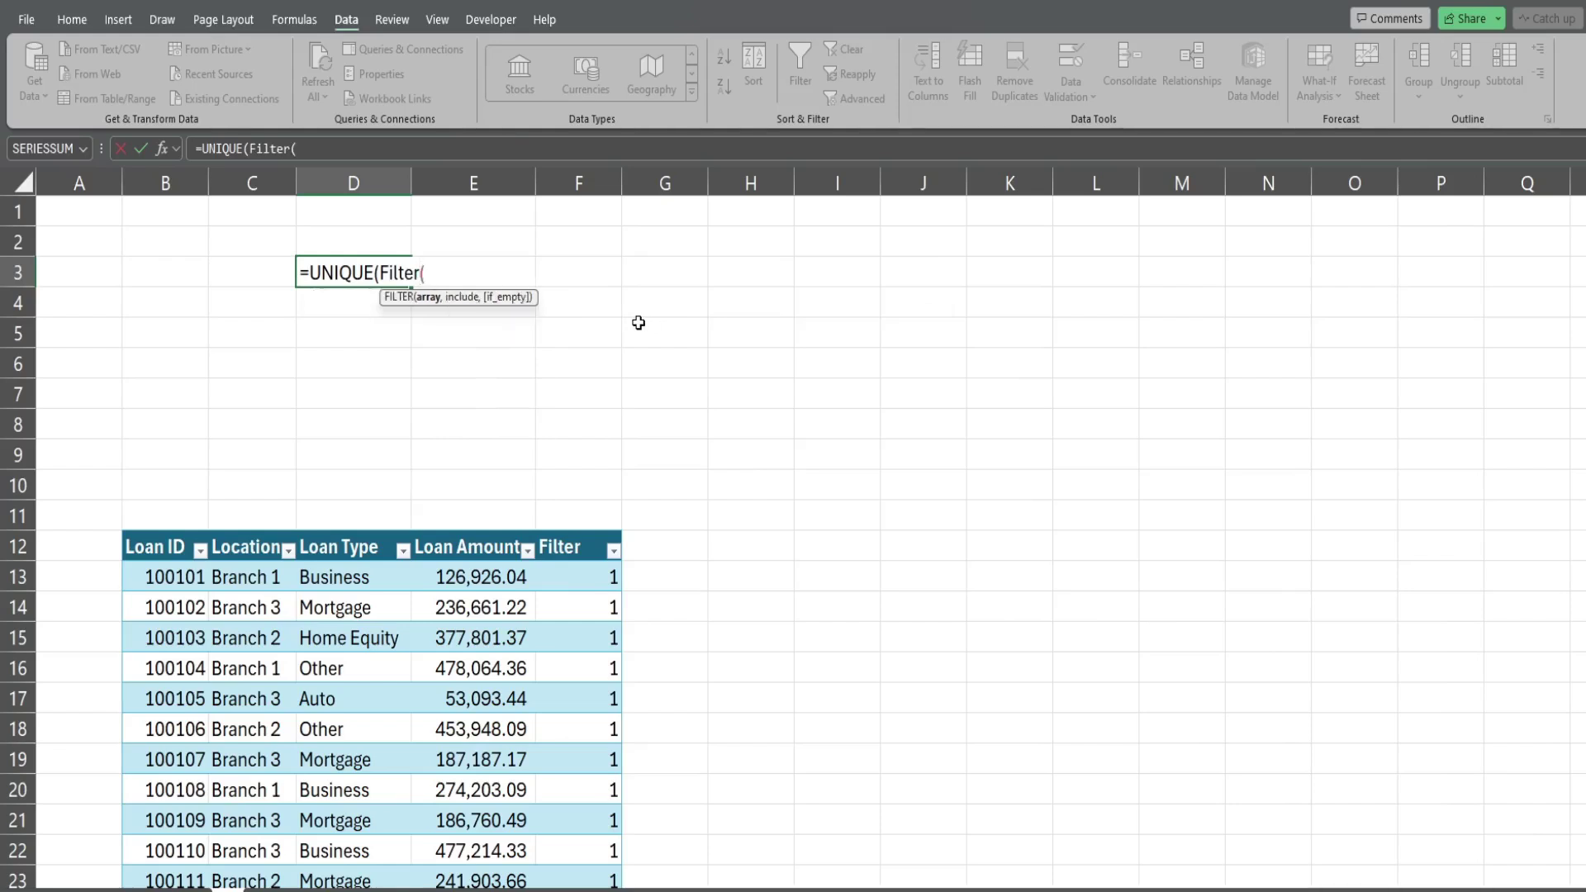
type("Ta")
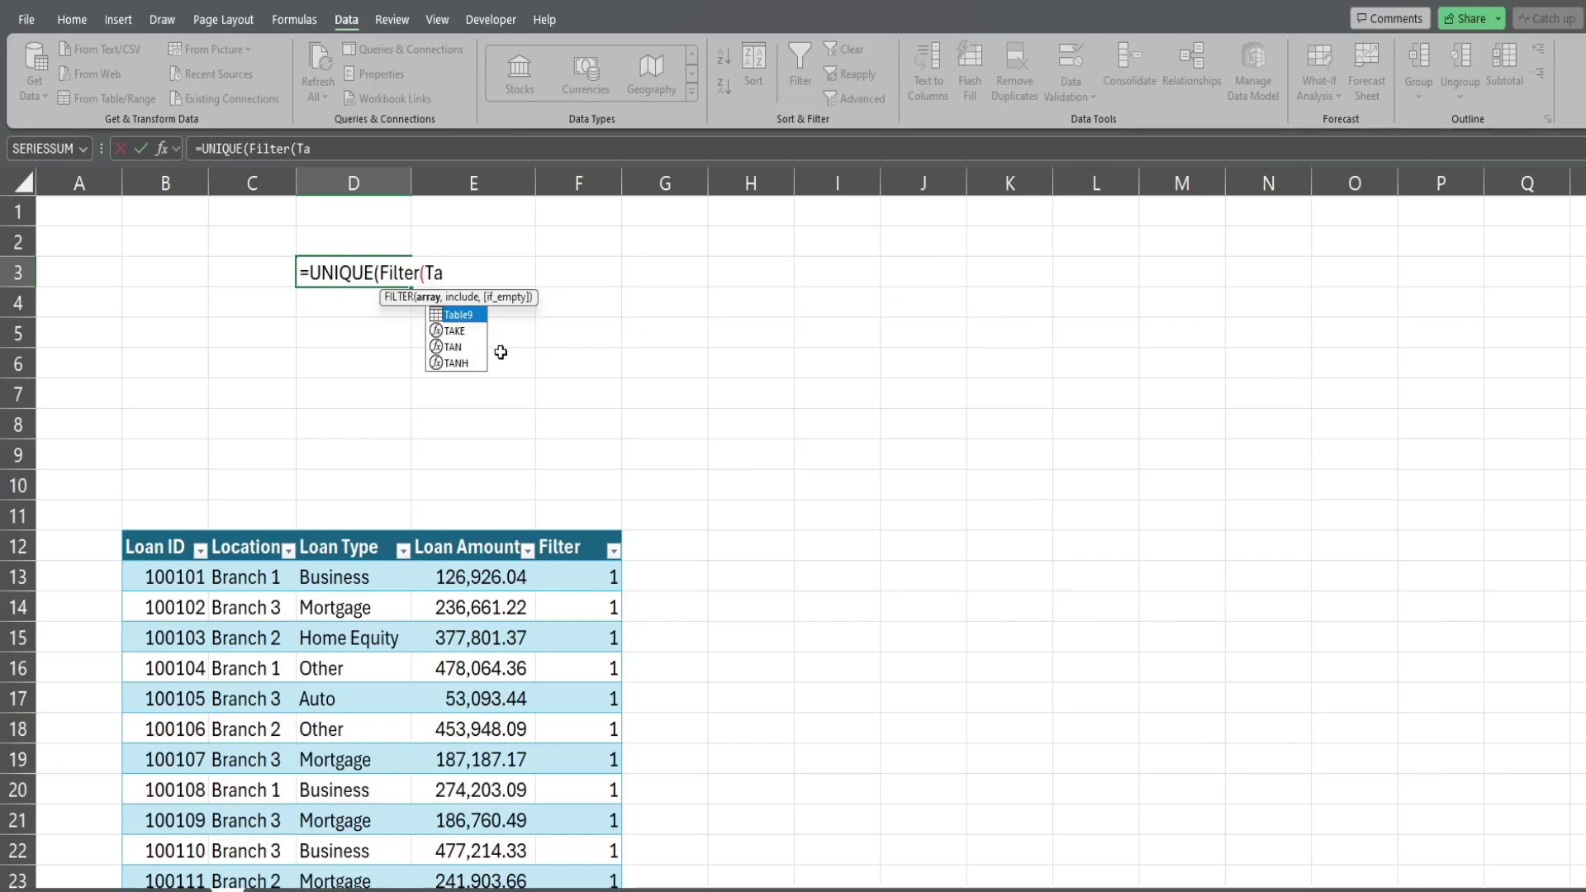
key("Tab")
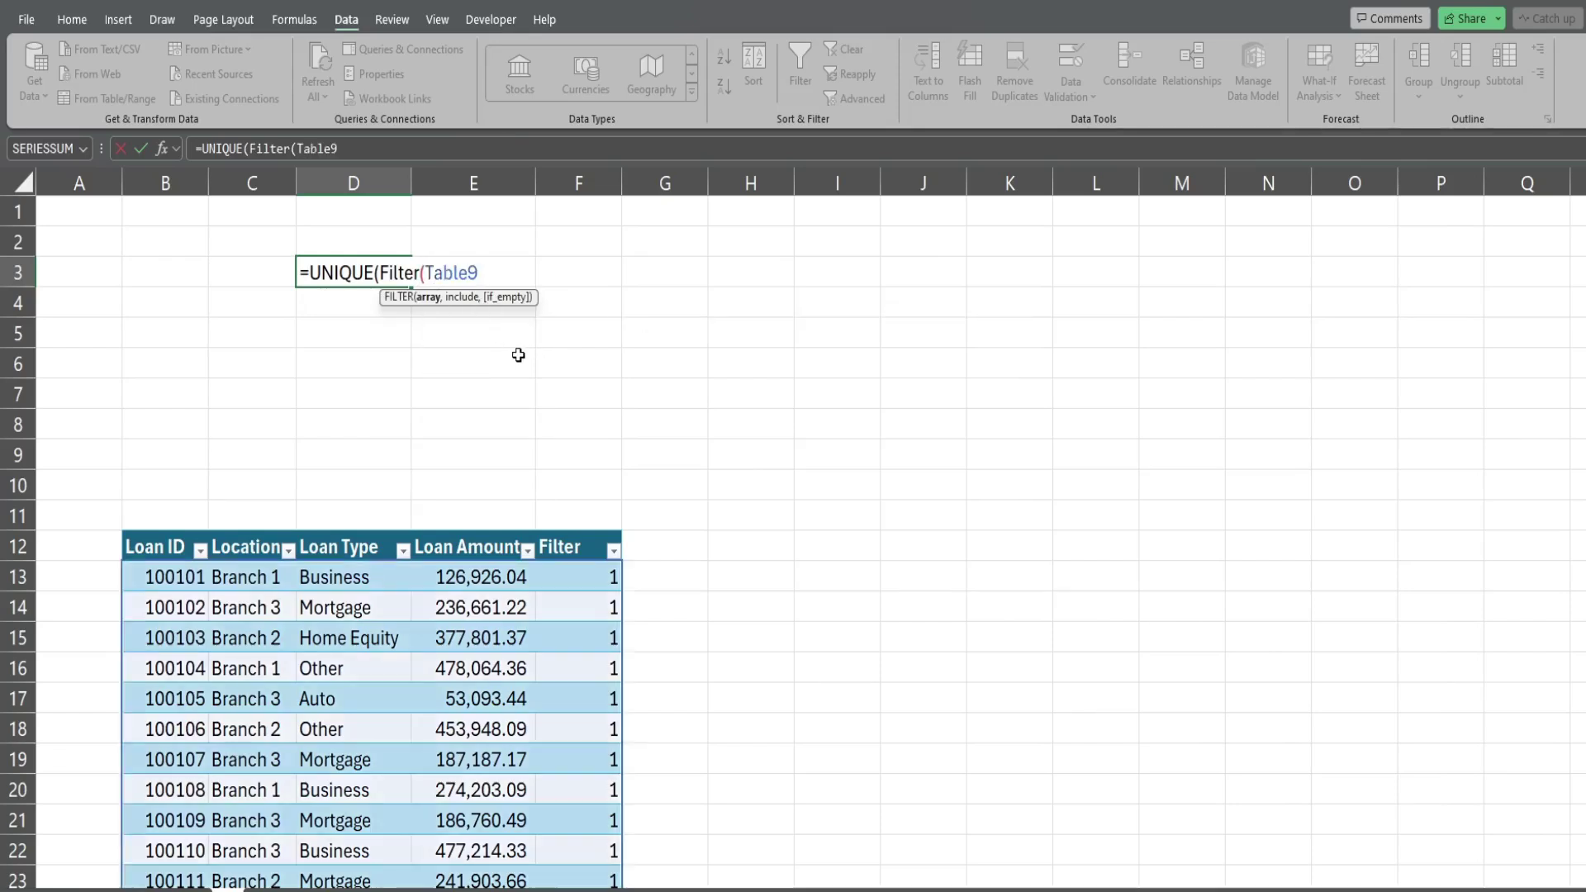
type("[")
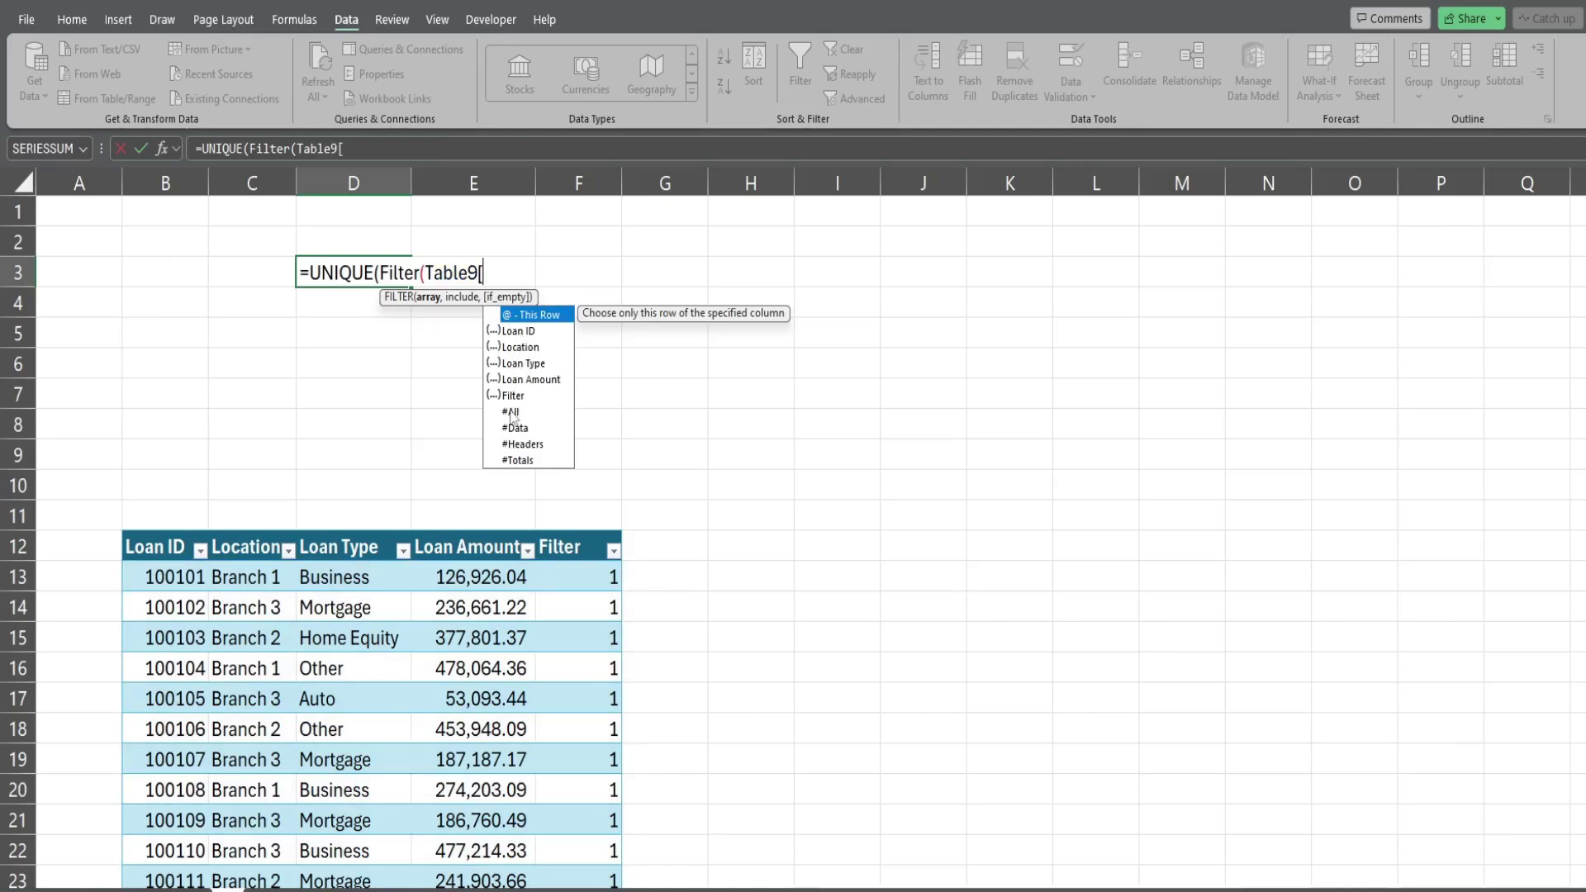
double_click(523, 363)
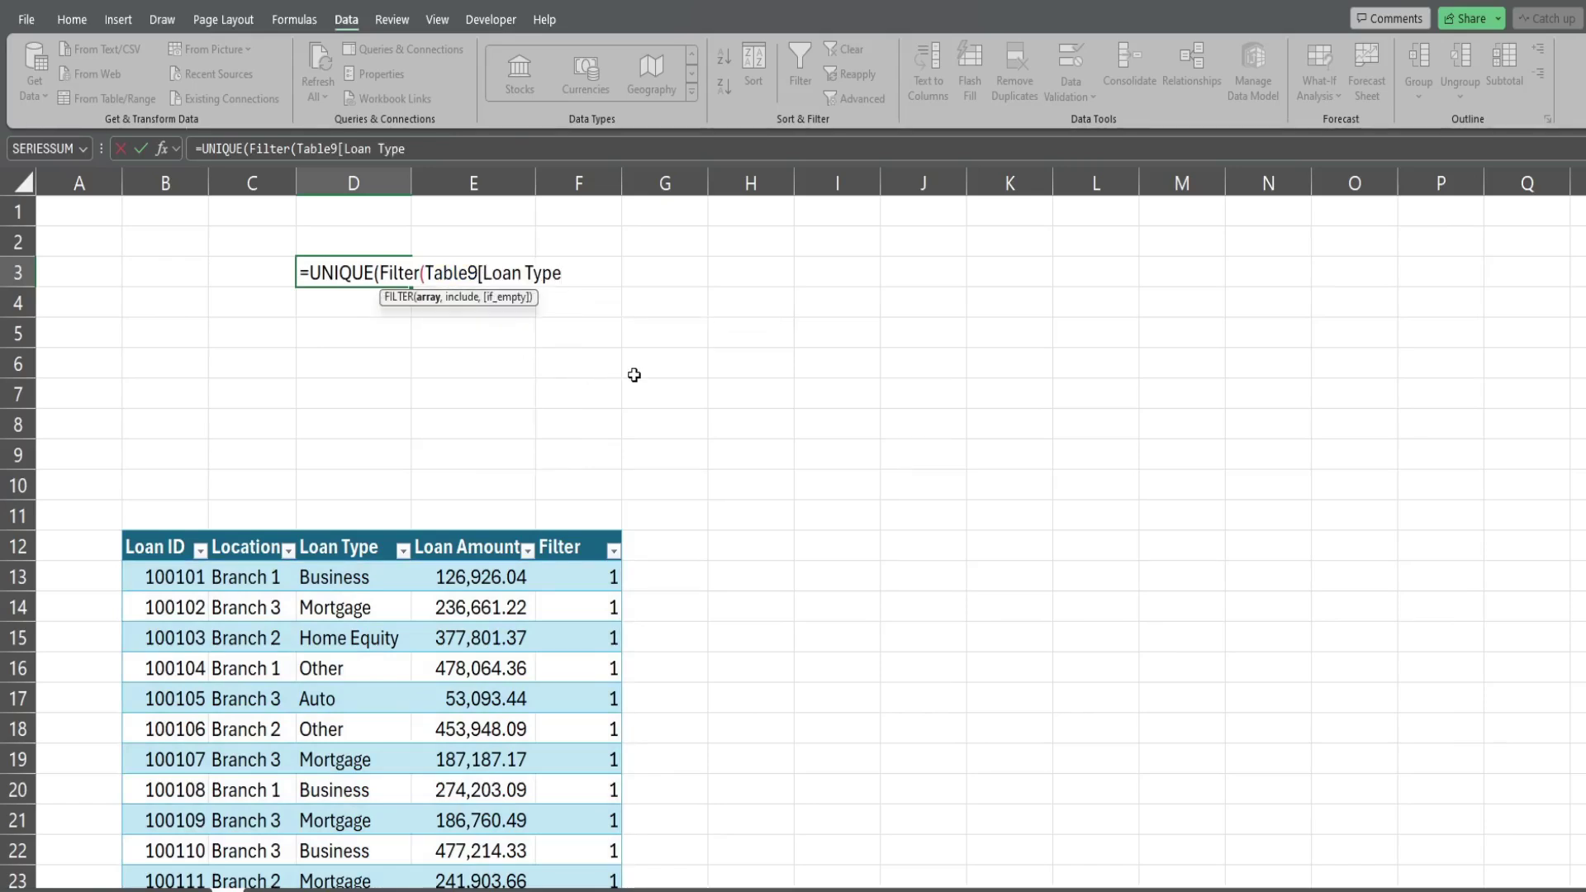
type("],")
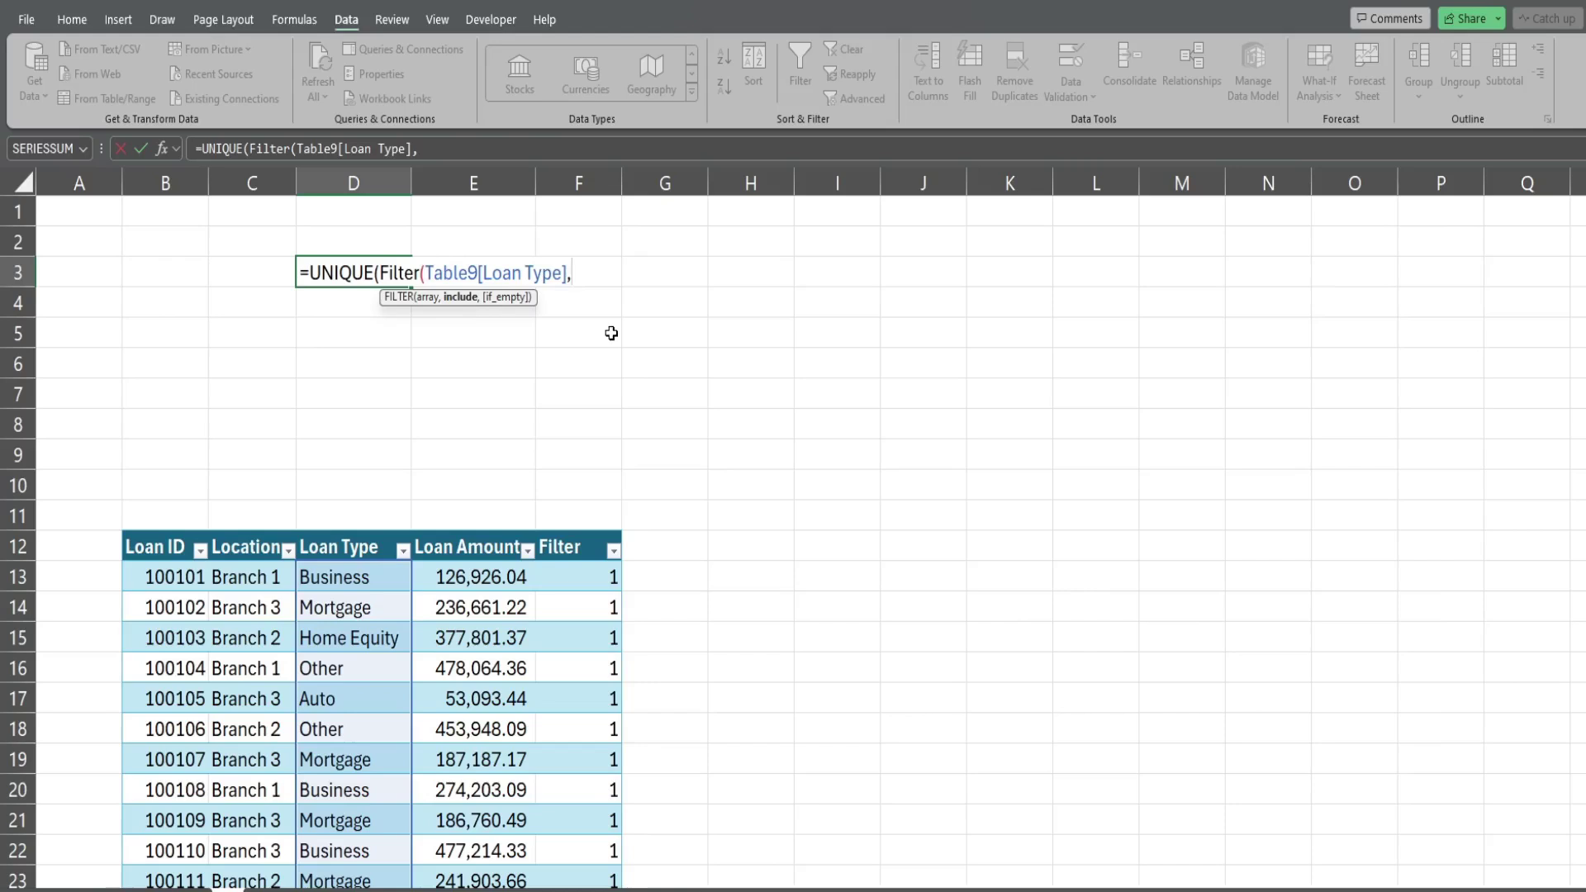
type("Ta")
key("Tab")
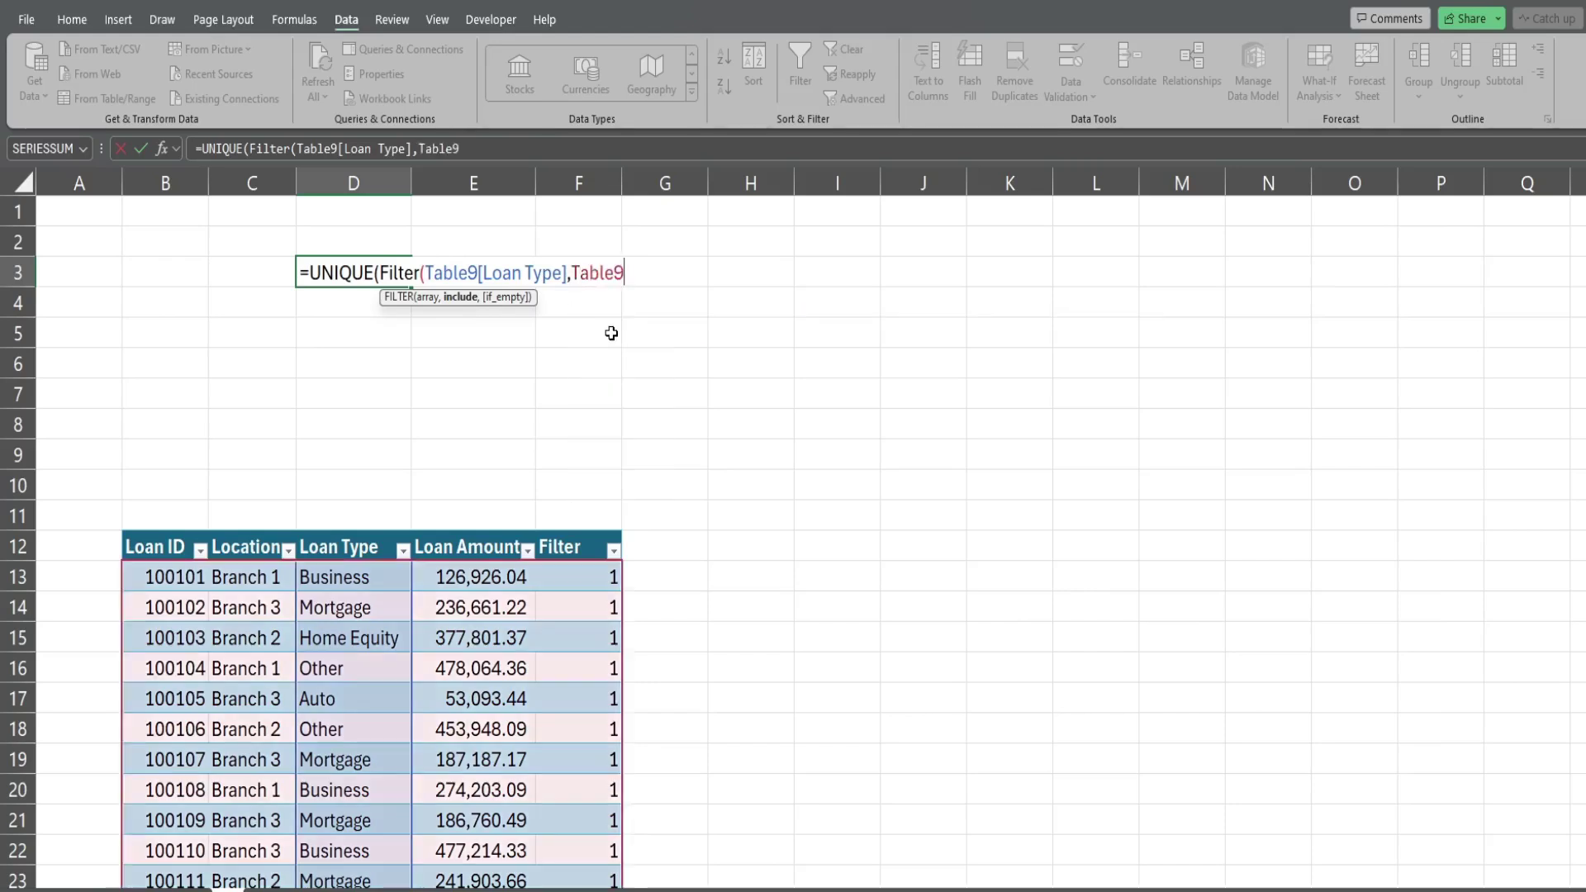
type("[")
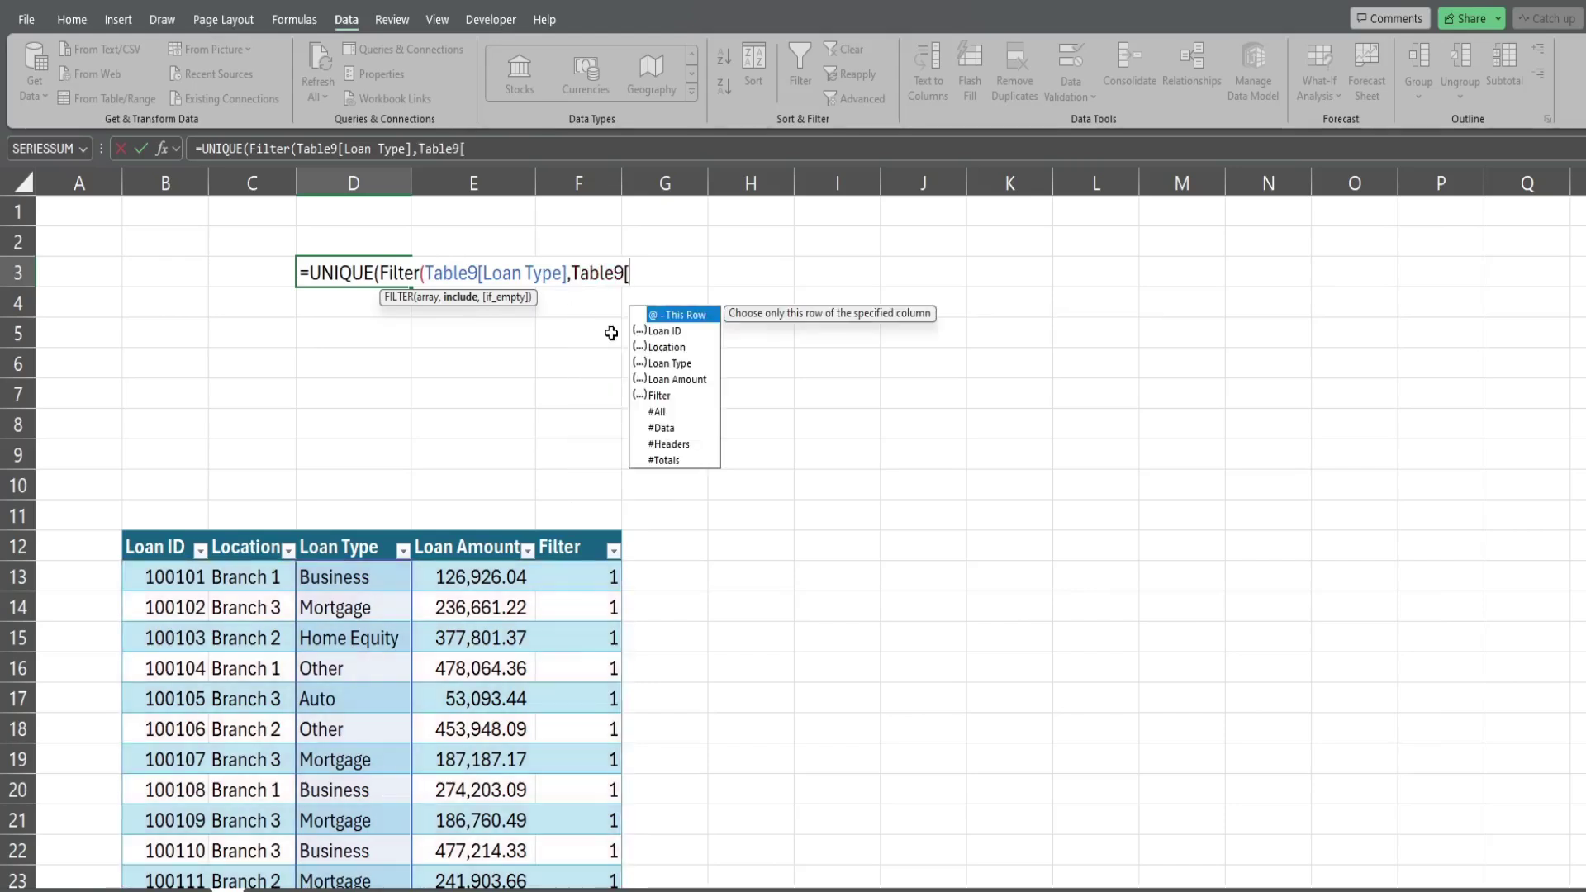
double_click(660, 395)
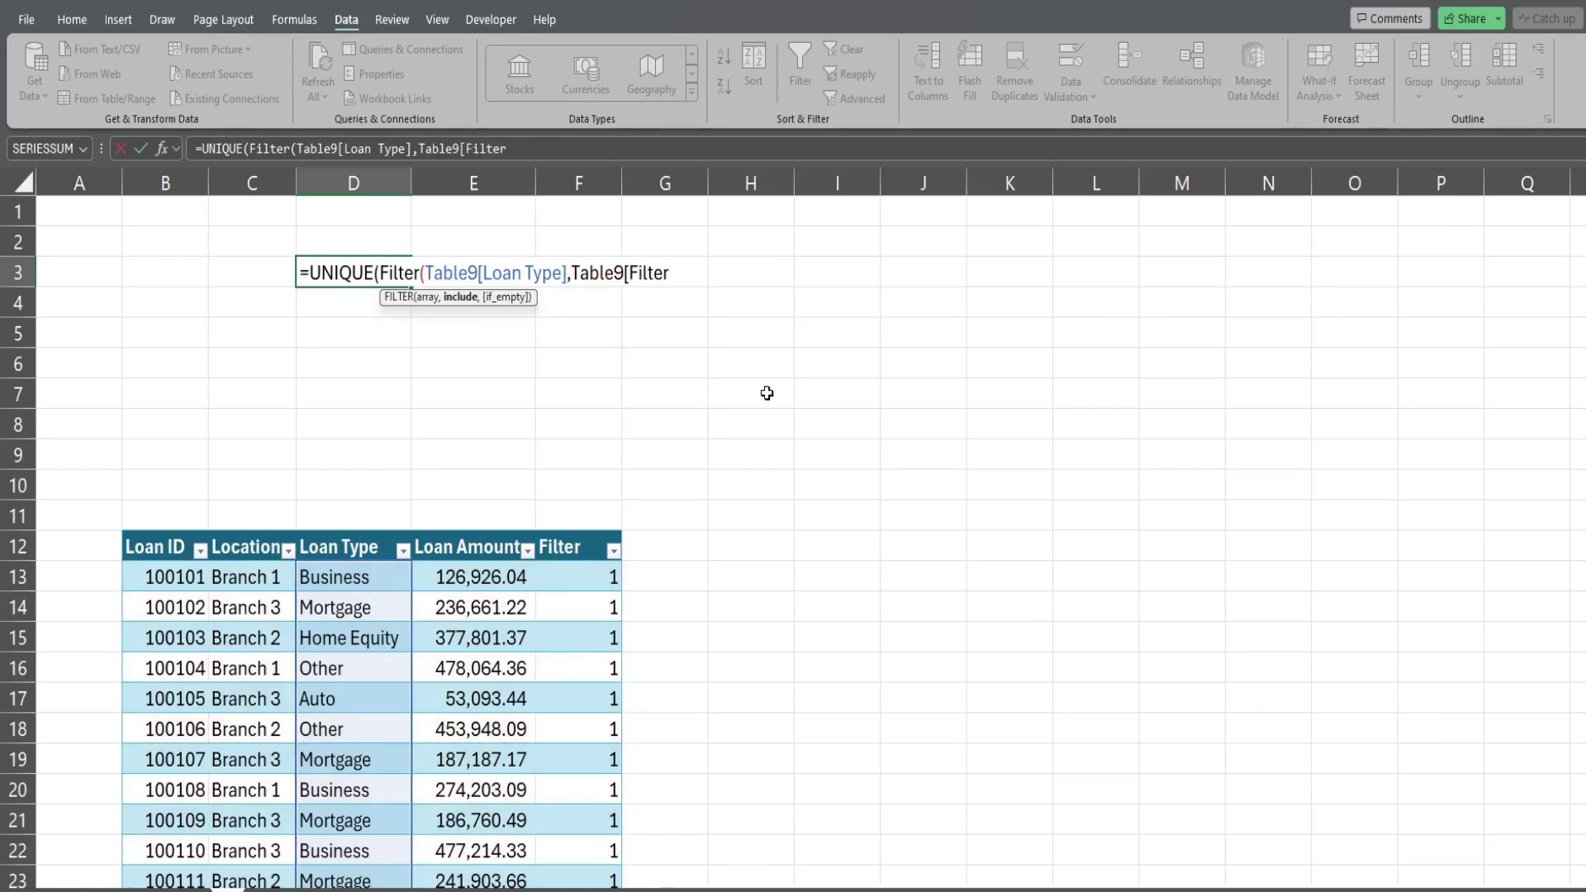
type("]=1")
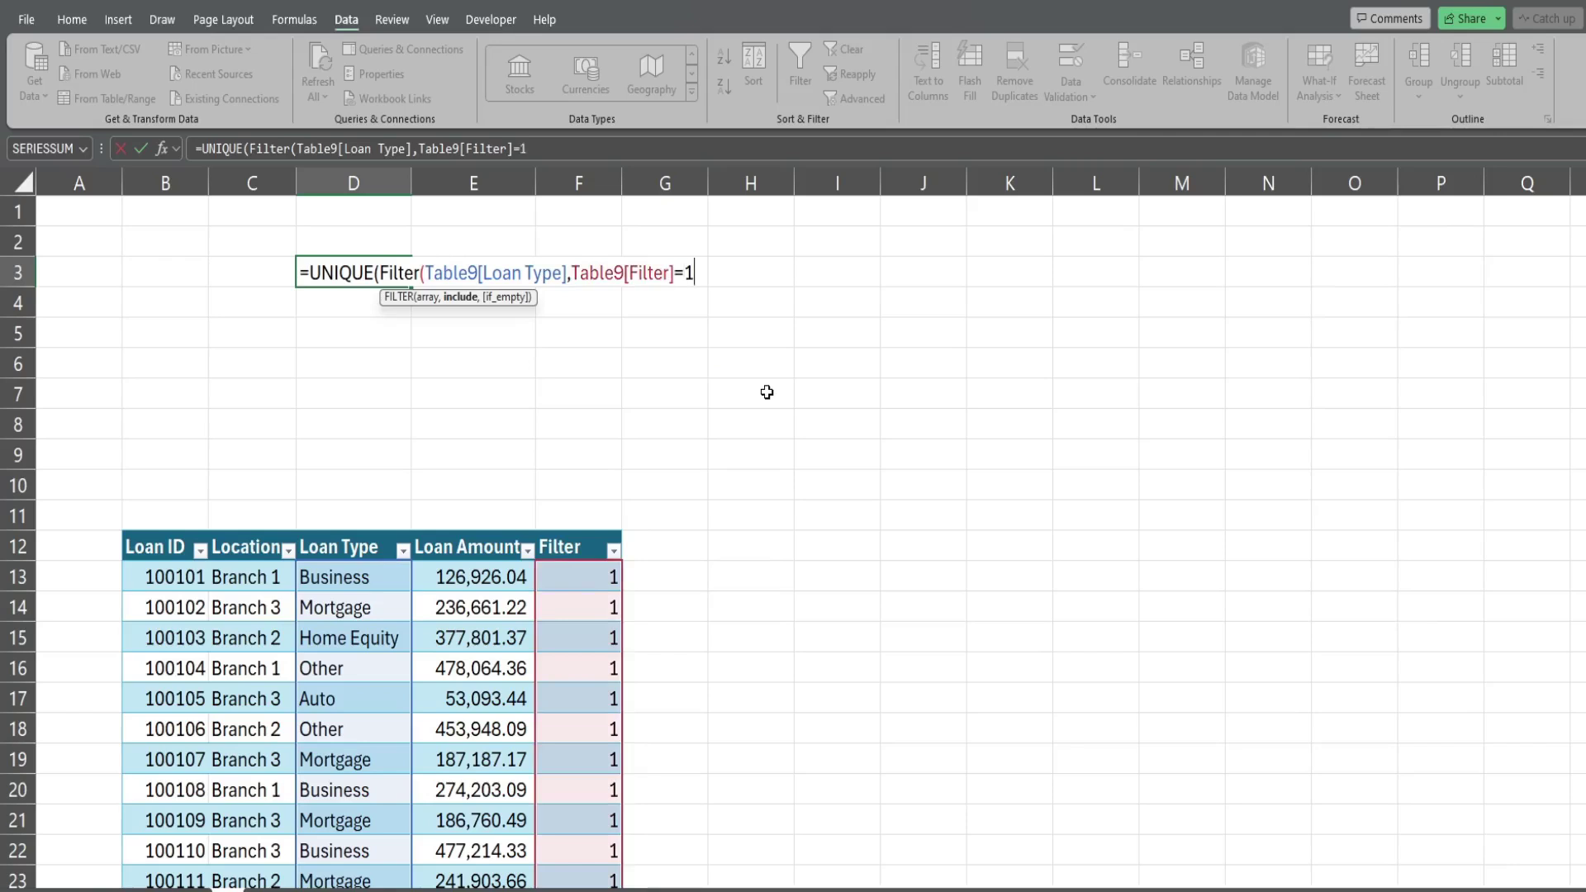
type(")")
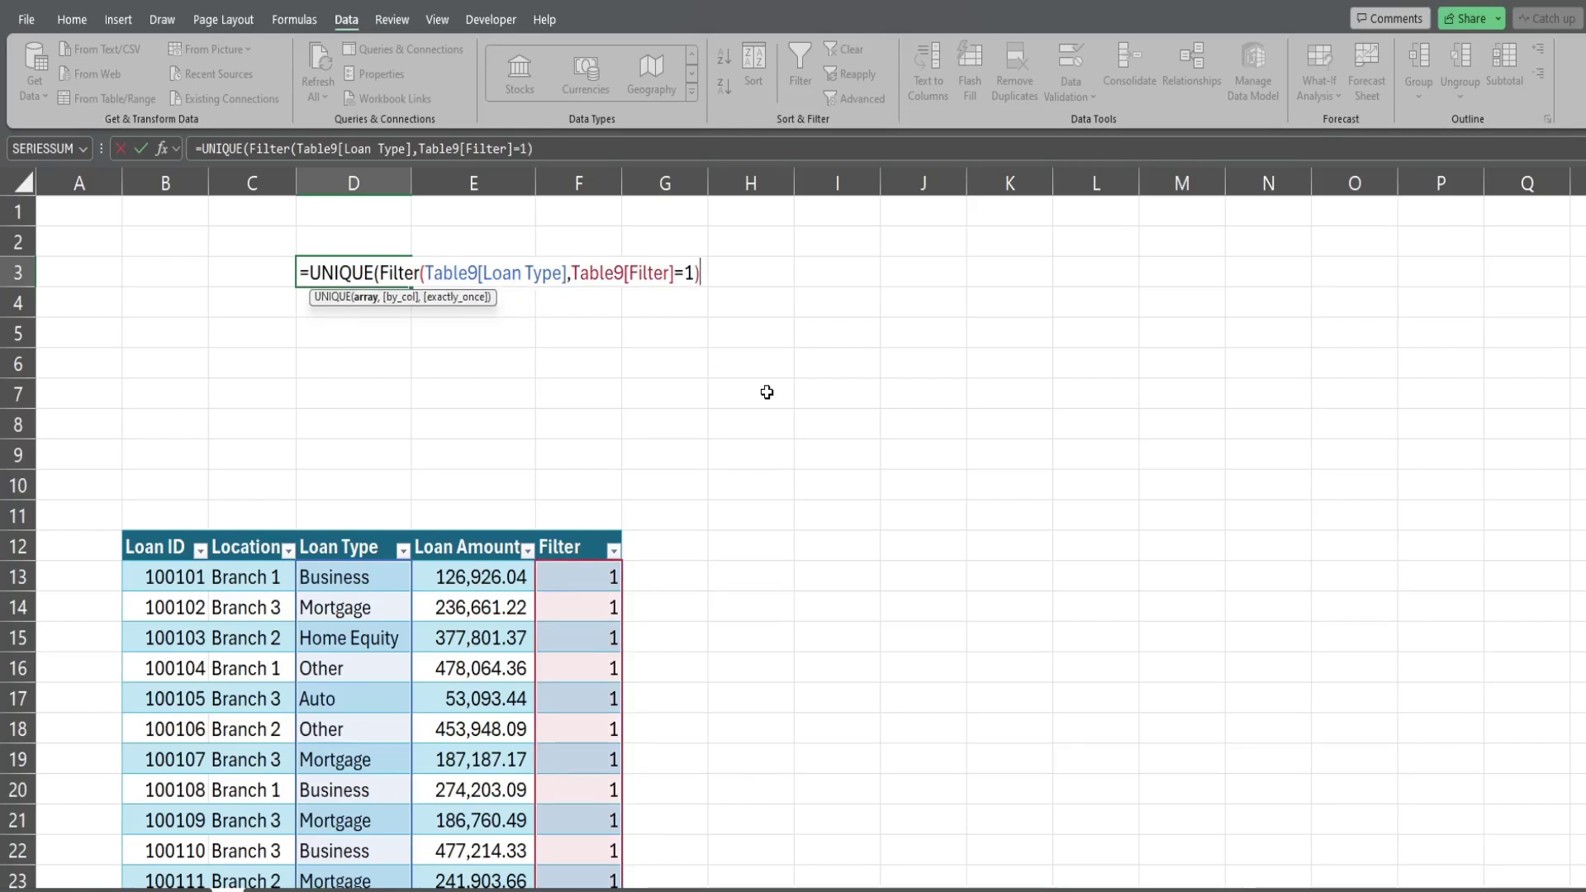
type(")")
- Wrap D3's formula in SORT so Auto through Other spill alphabetically into D3:D7
left_click(307, 271)
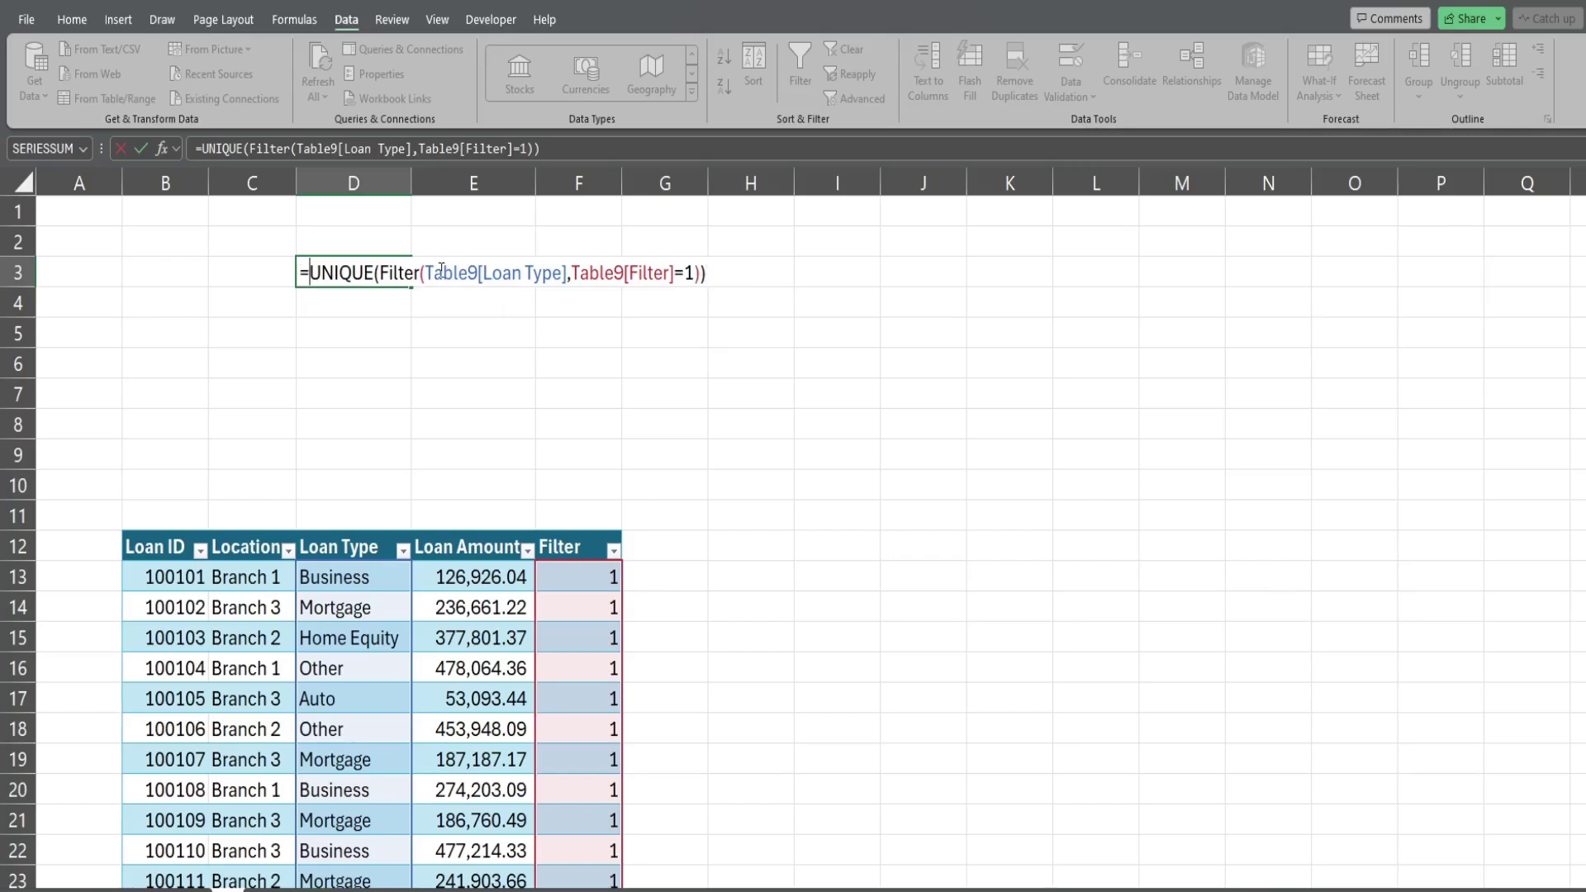
type("Sort(")
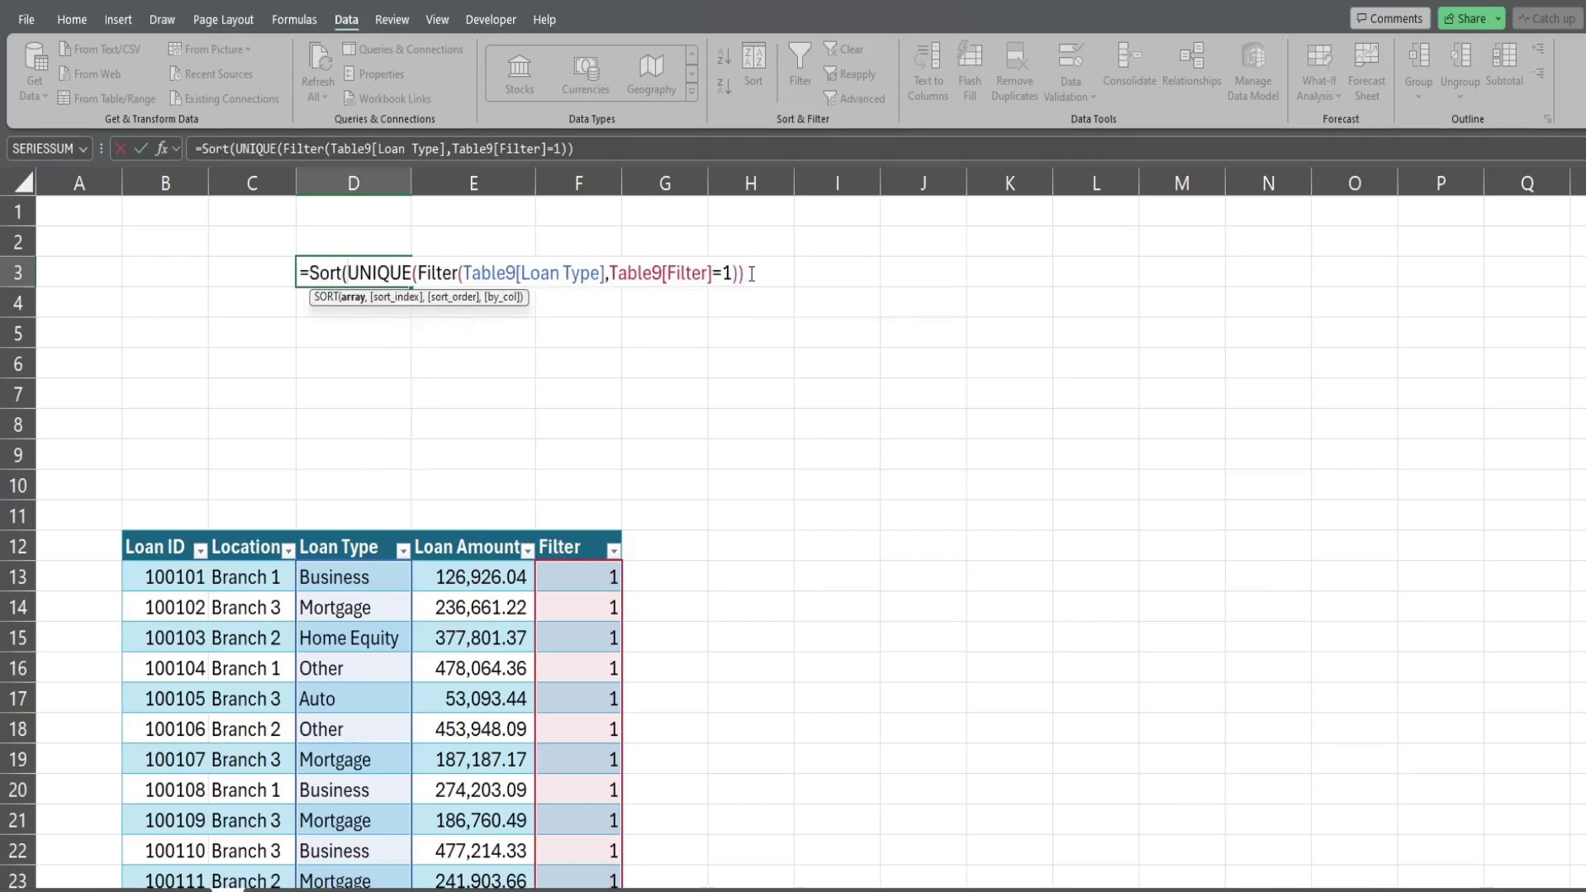
type(")")
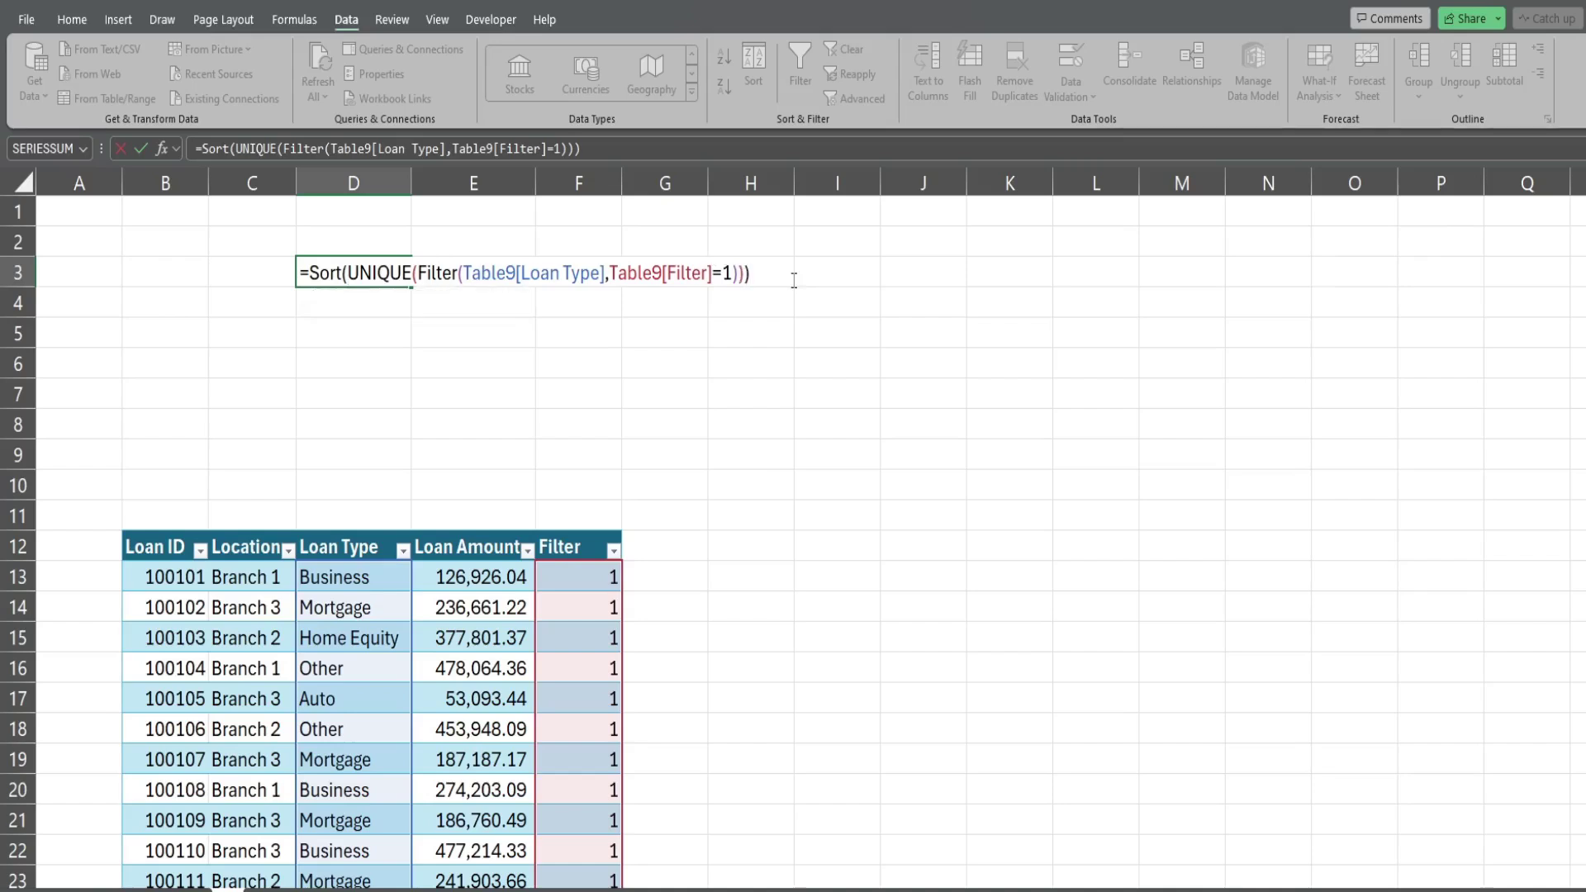
key("Return")
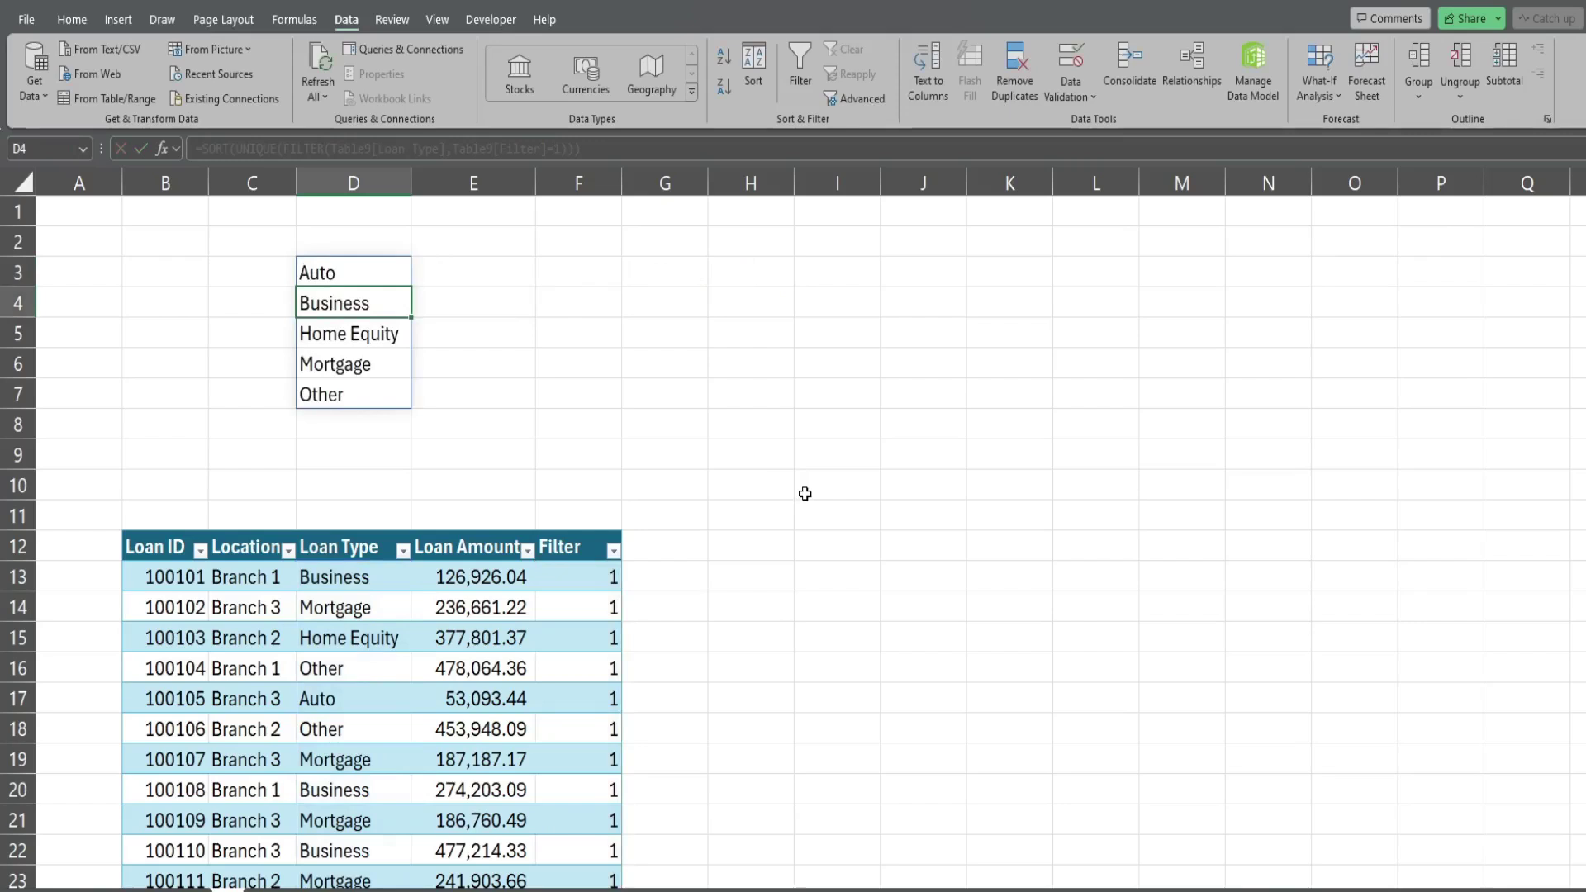
- Insert a slicer on the loan table's Location field
left_click(483, 570)
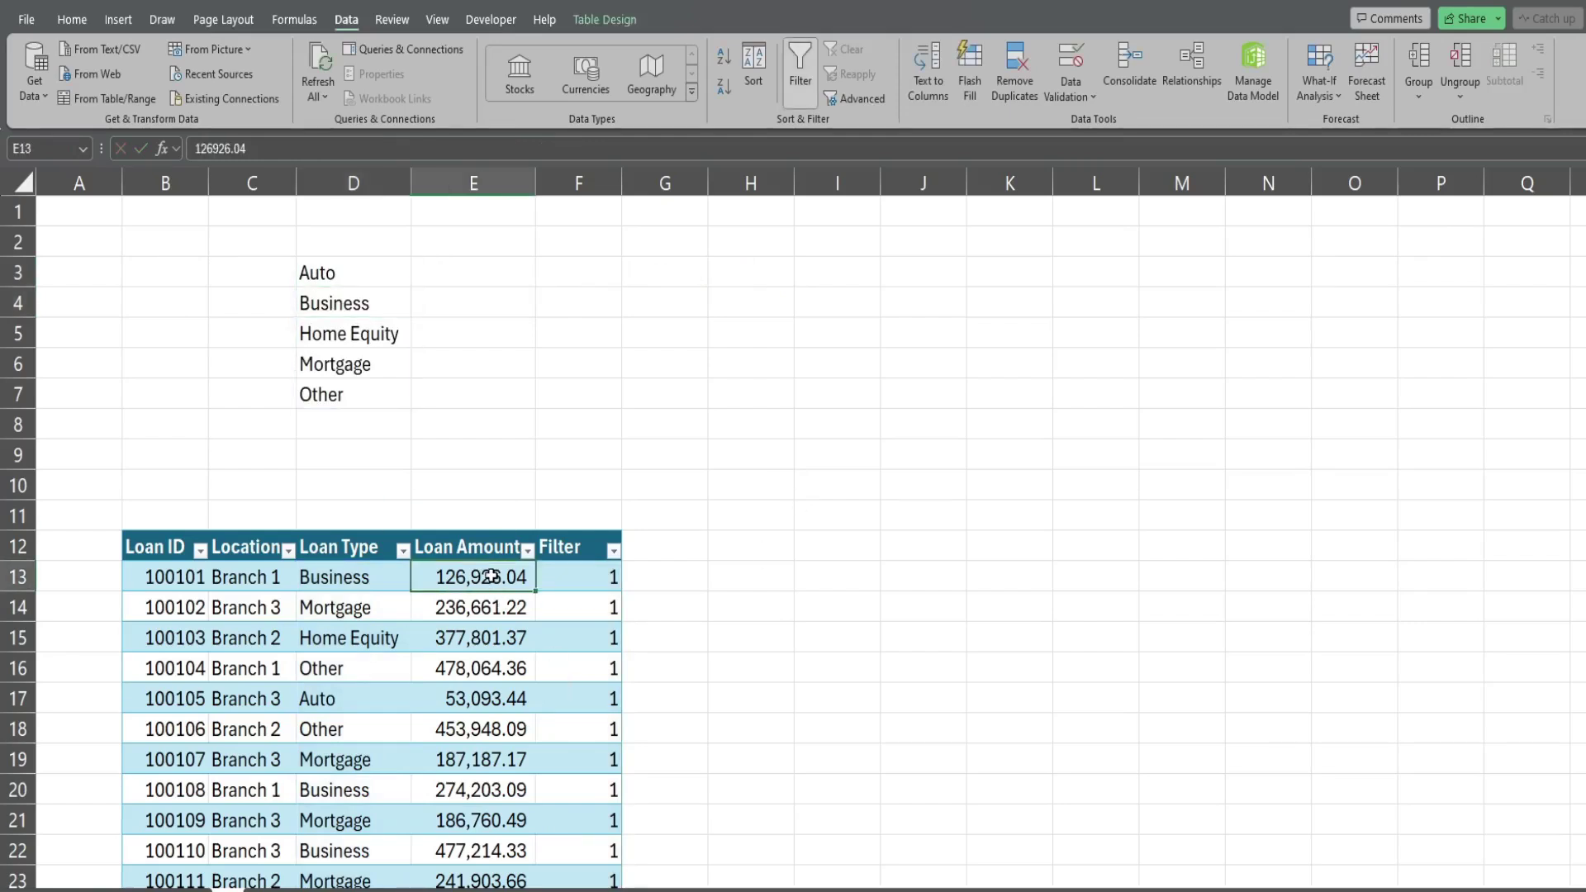
left_click(605, 18)
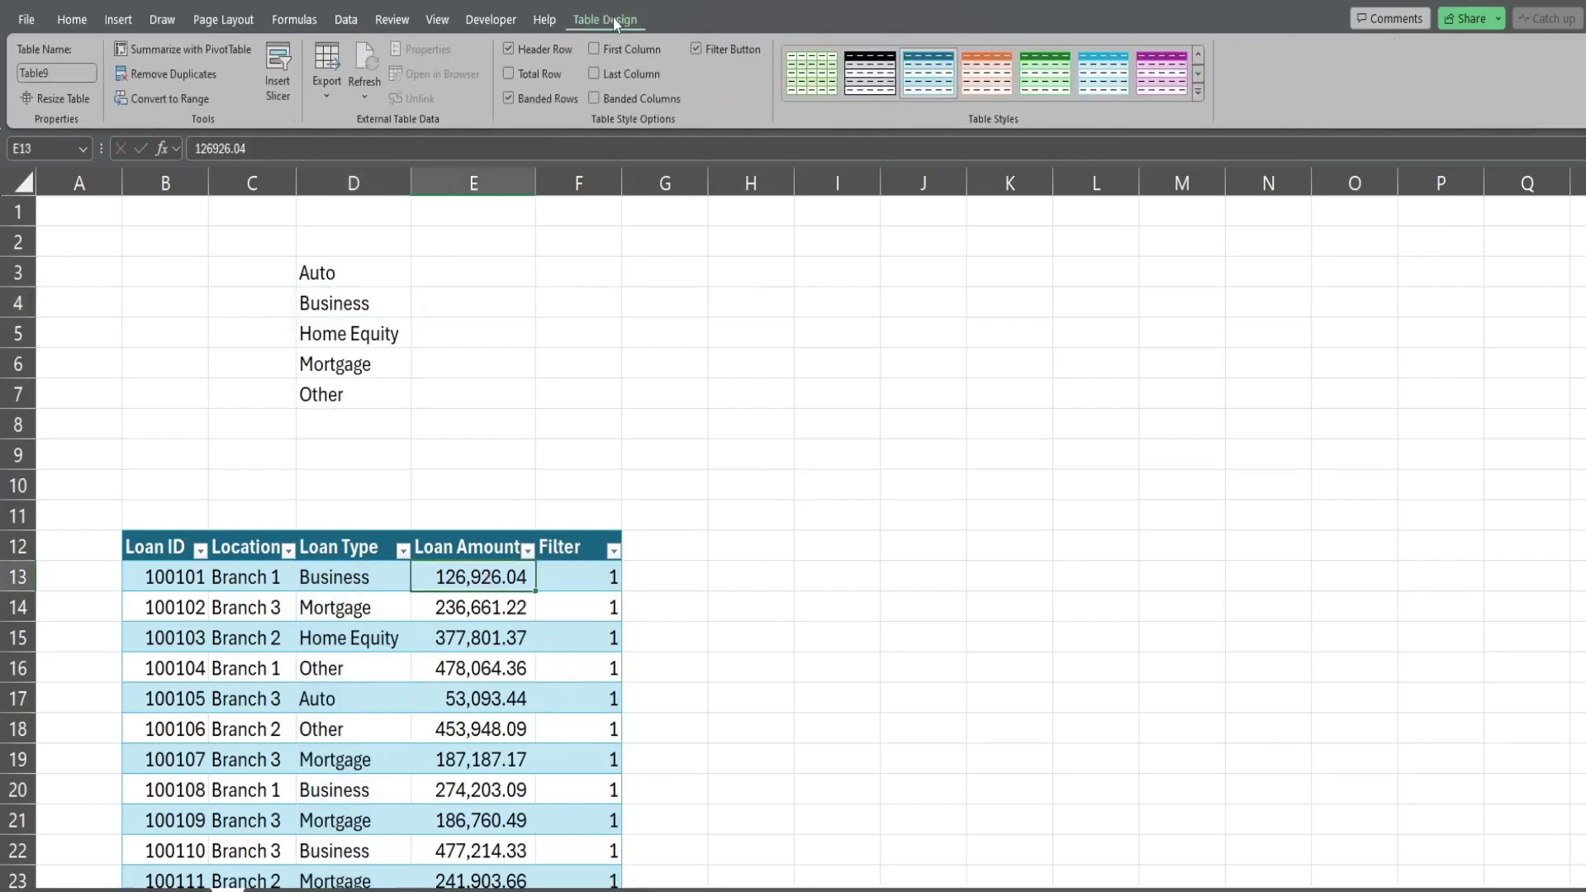
left_click(286, 76)
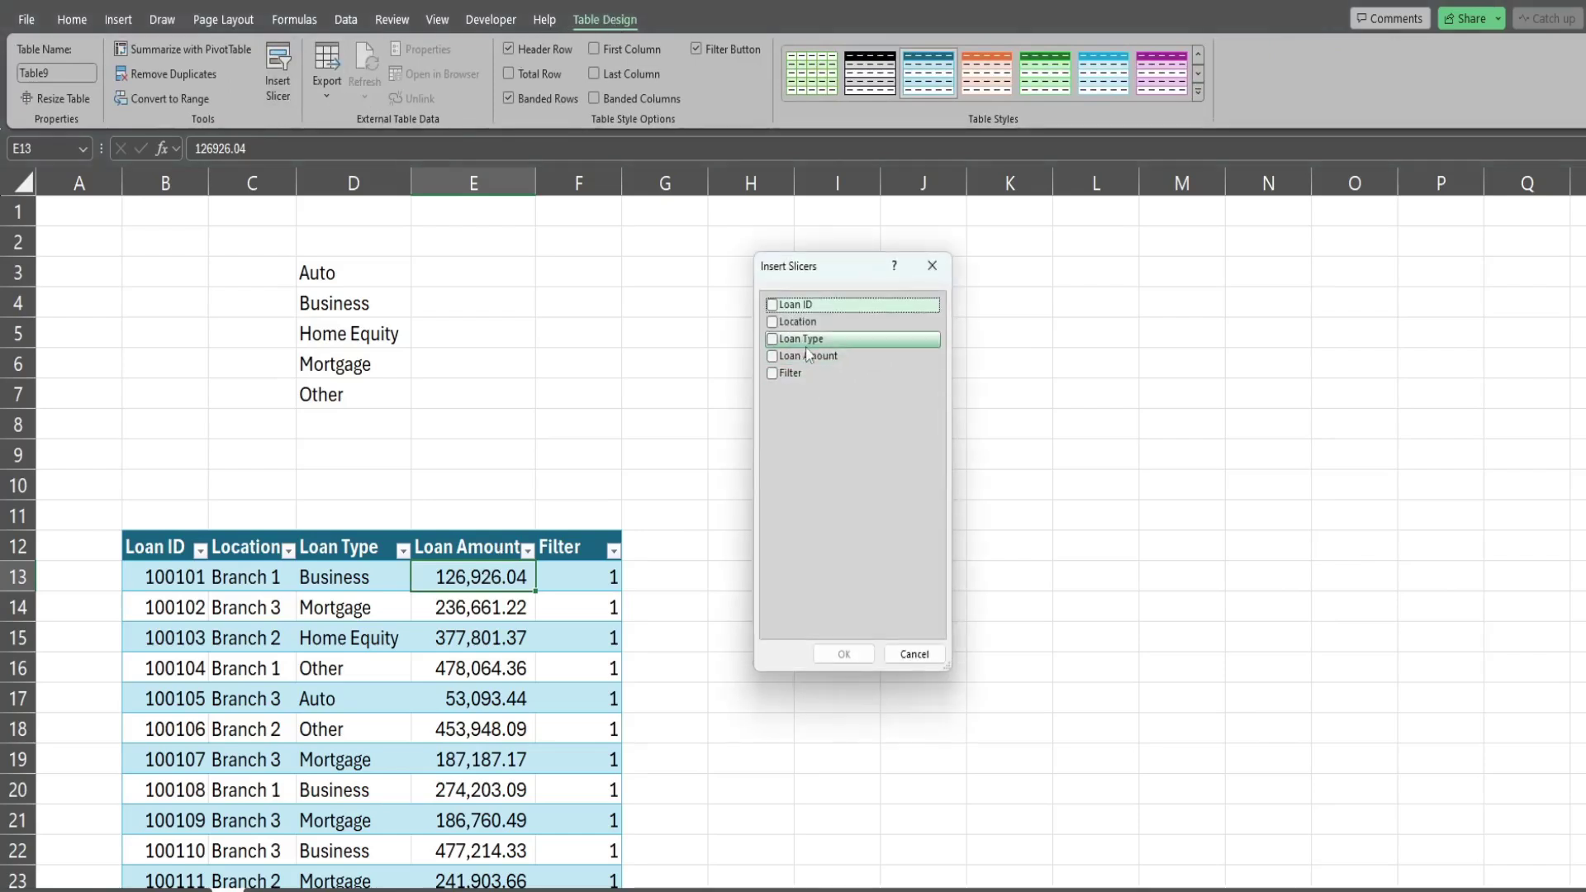
left_click(781, 321)
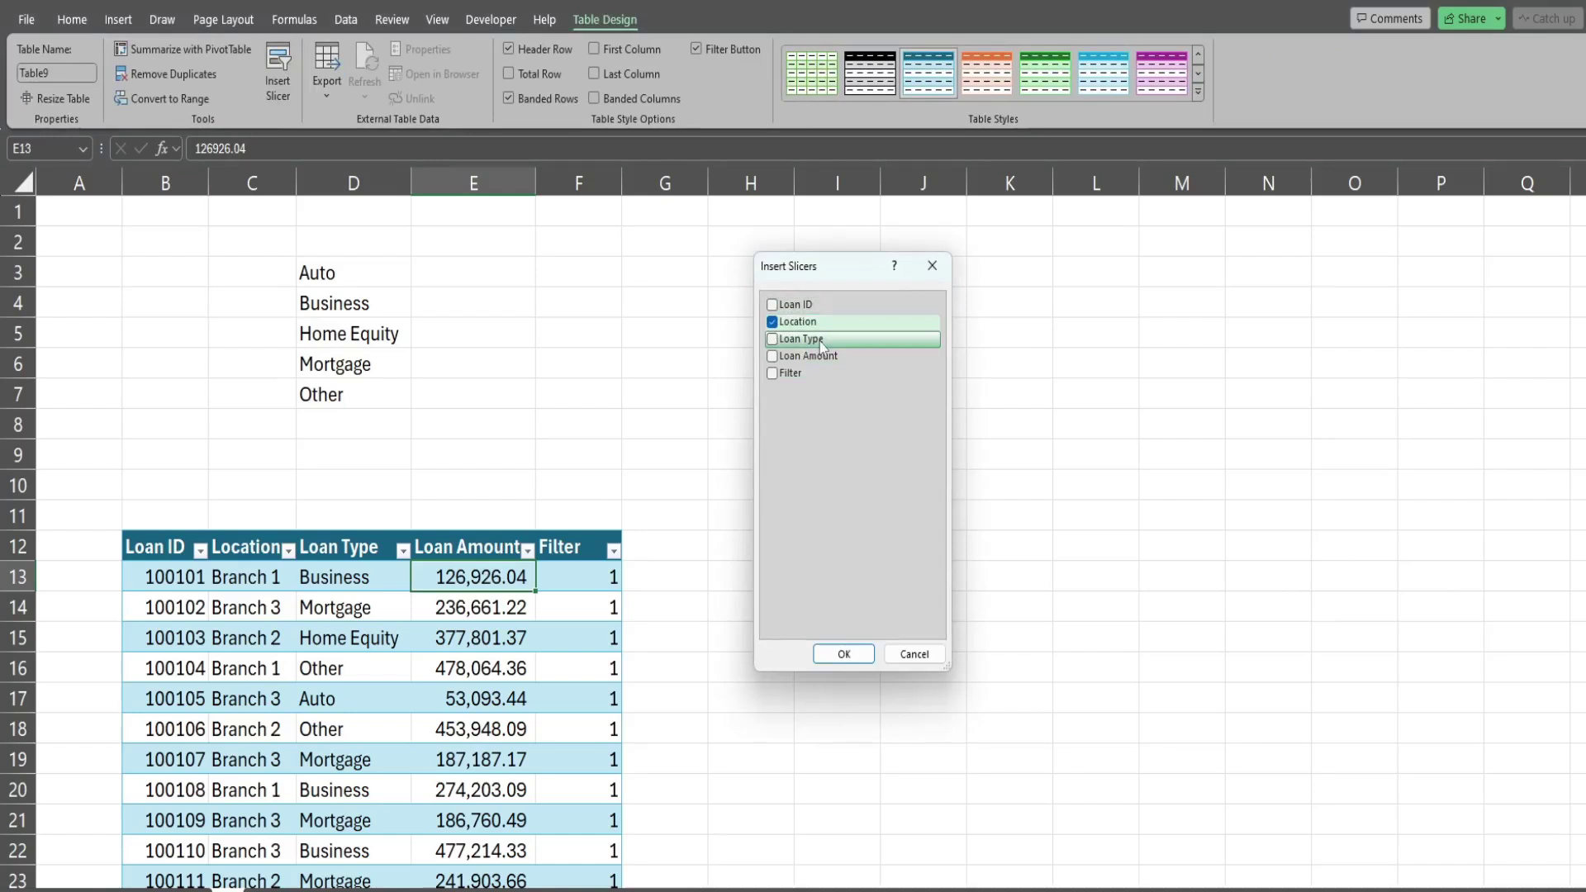
left_click(846, 658)
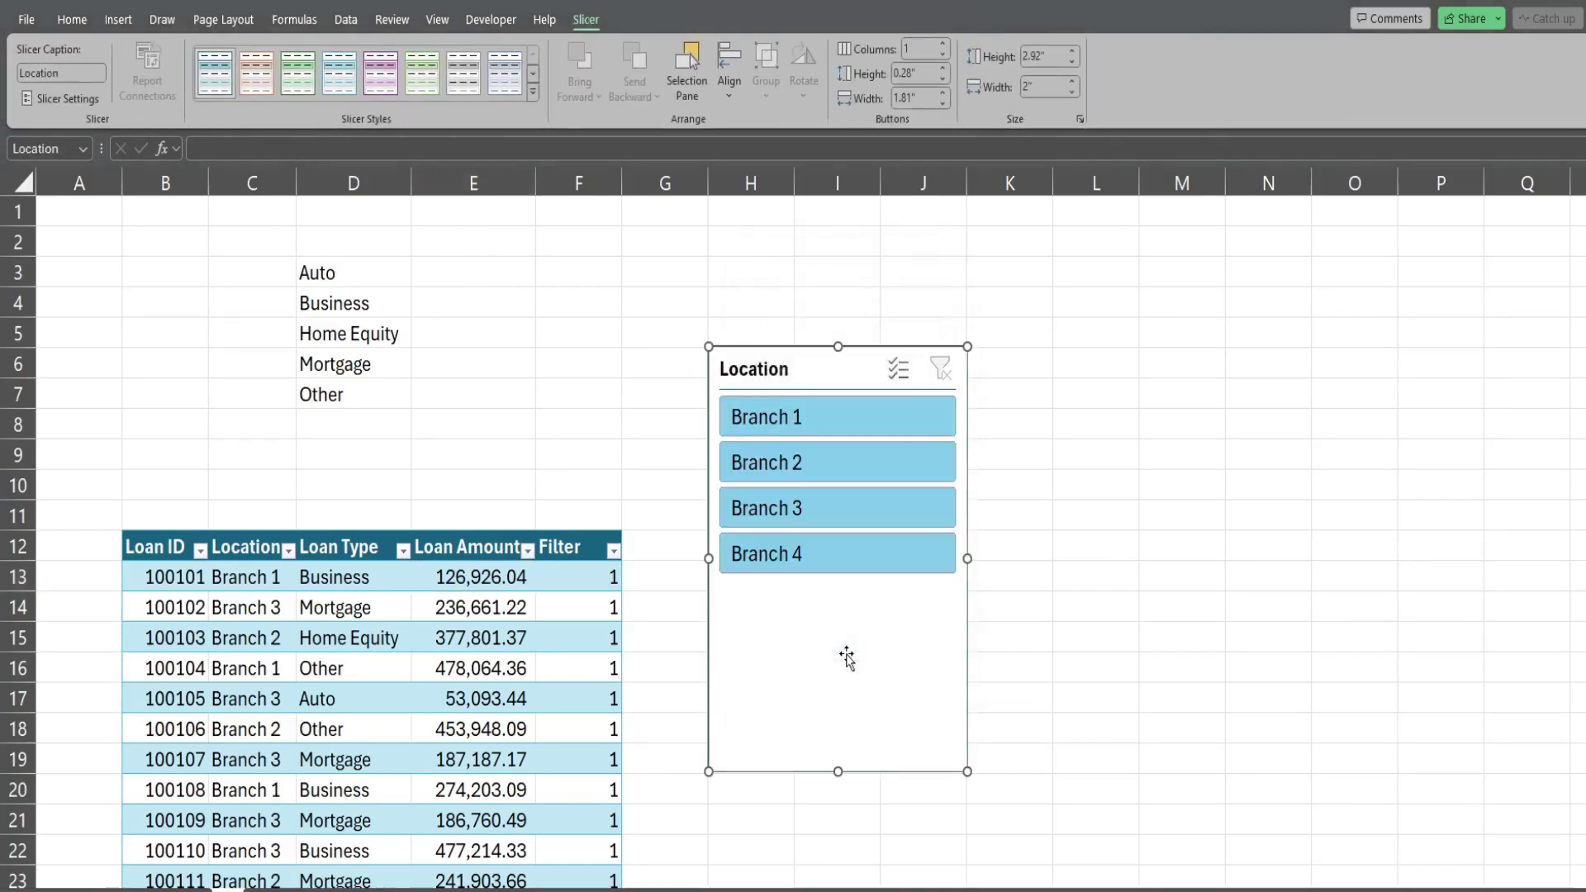
- Shorten the slicer to fit four branches, move it beside the loan type list, and apply a dark teal style
left_click_drag(839, 770, 839, 591)
left_click_drag(811, 361, 654, 230)
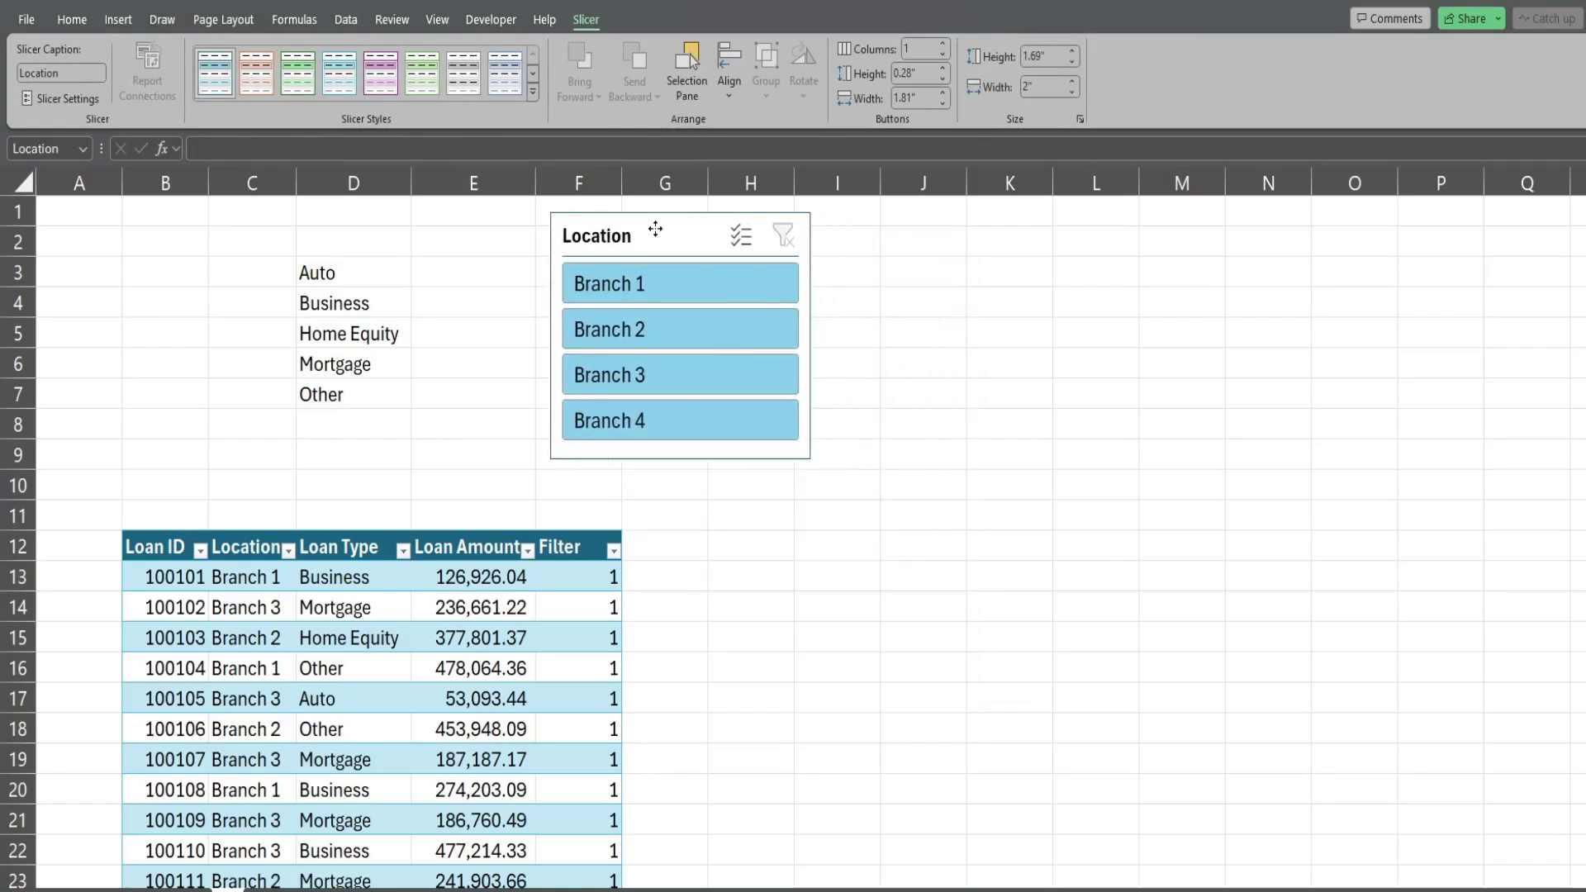
left_click(533, 95)
left_click(217, 192)
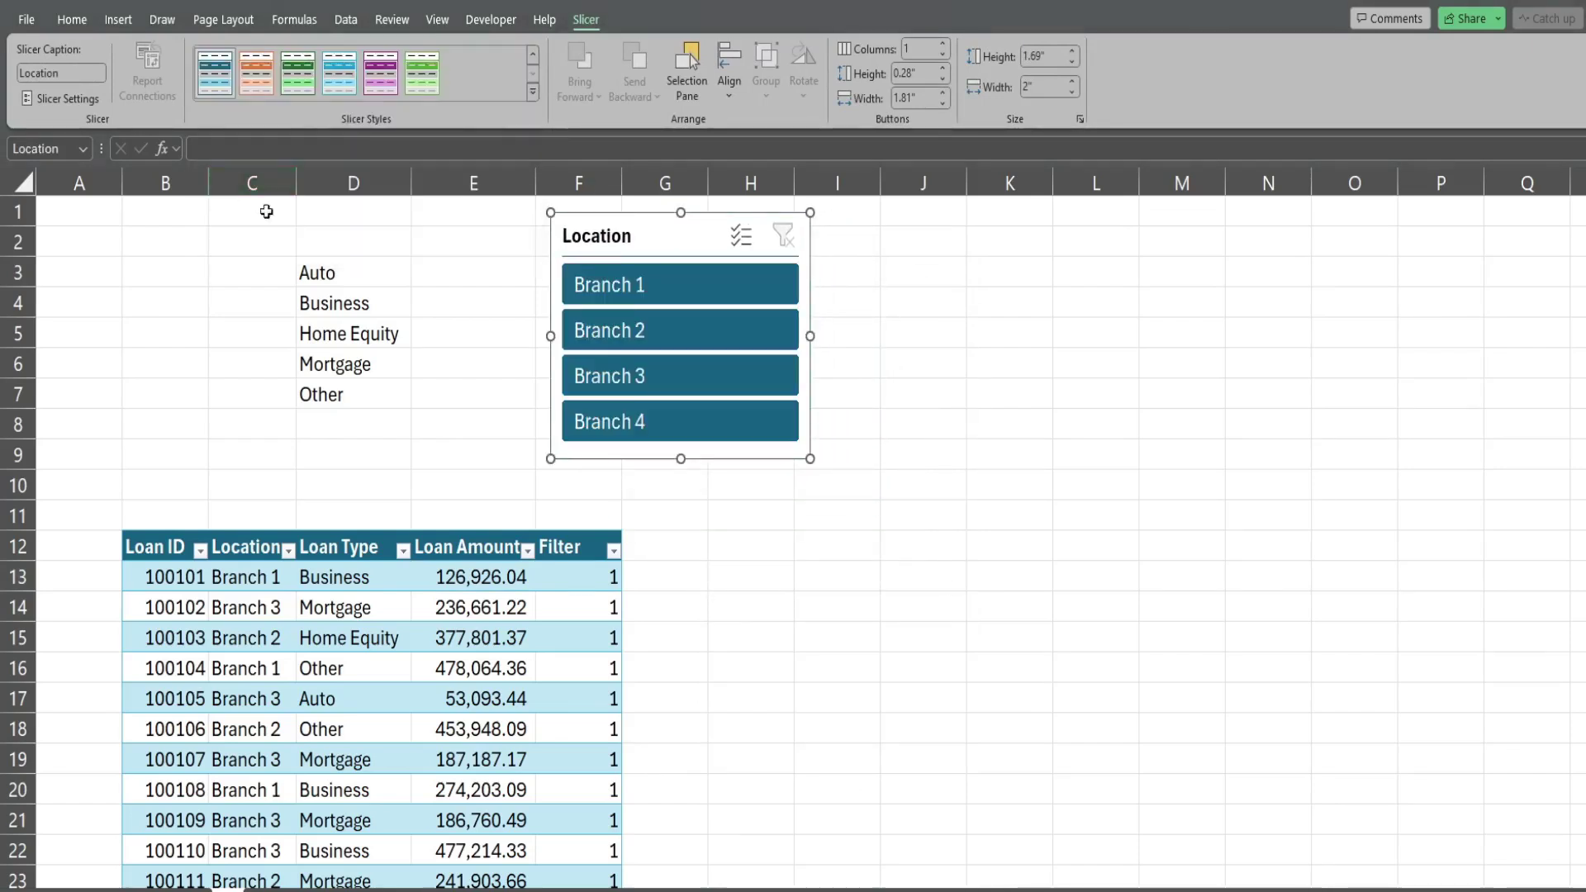
- Filter by Branches 1–4 in turn, shift the slicer slightly right, then clear the branch filter
left_click(689, 297)
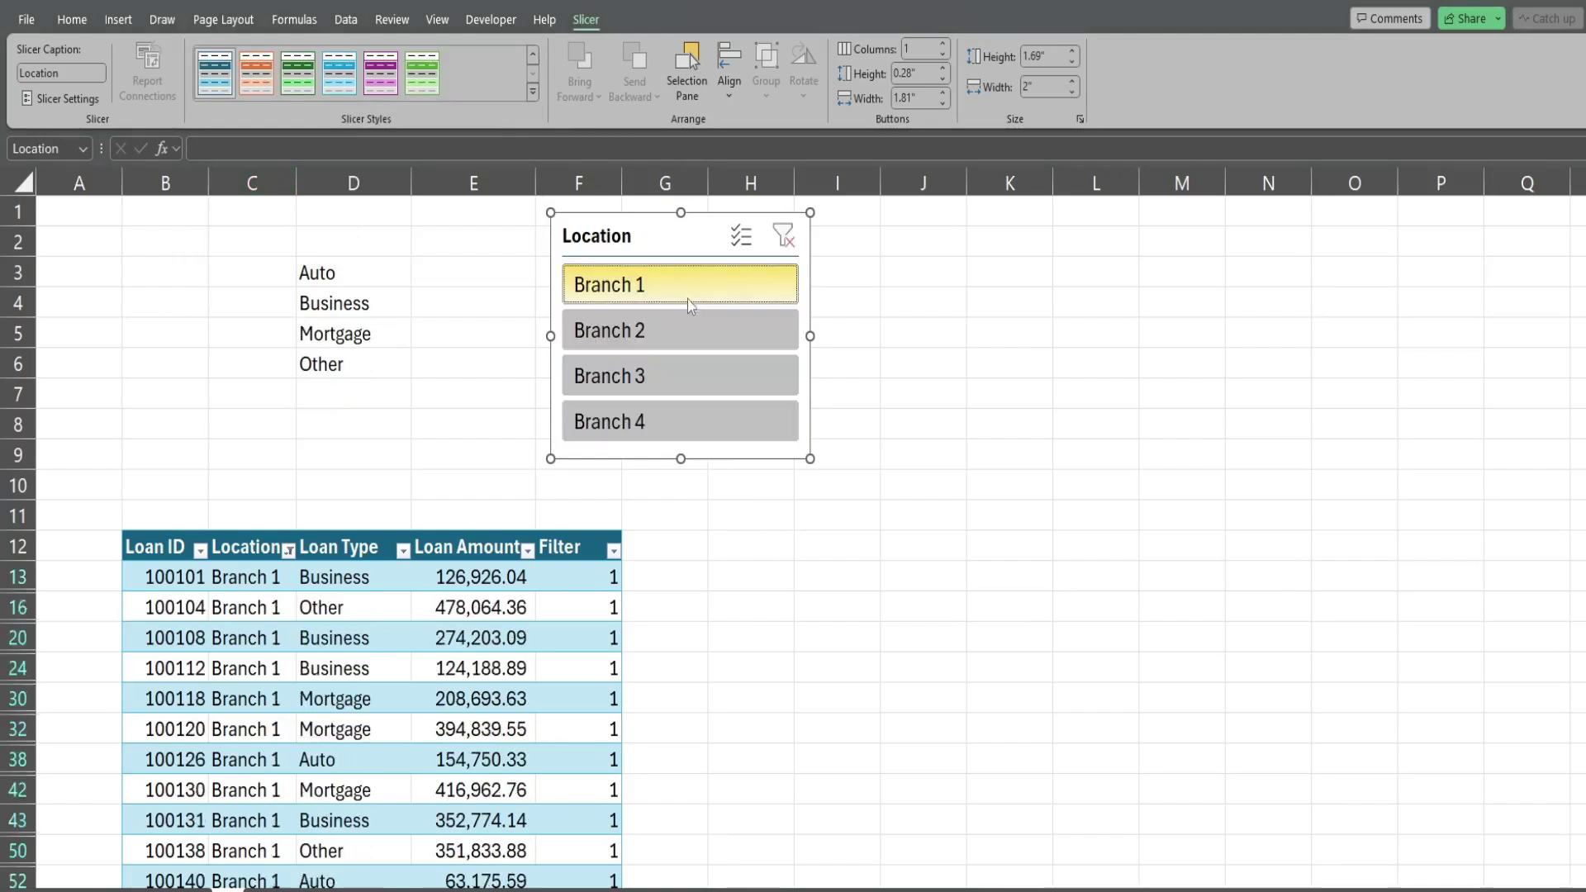
left_click(682, 339)
left_click(679, 372)
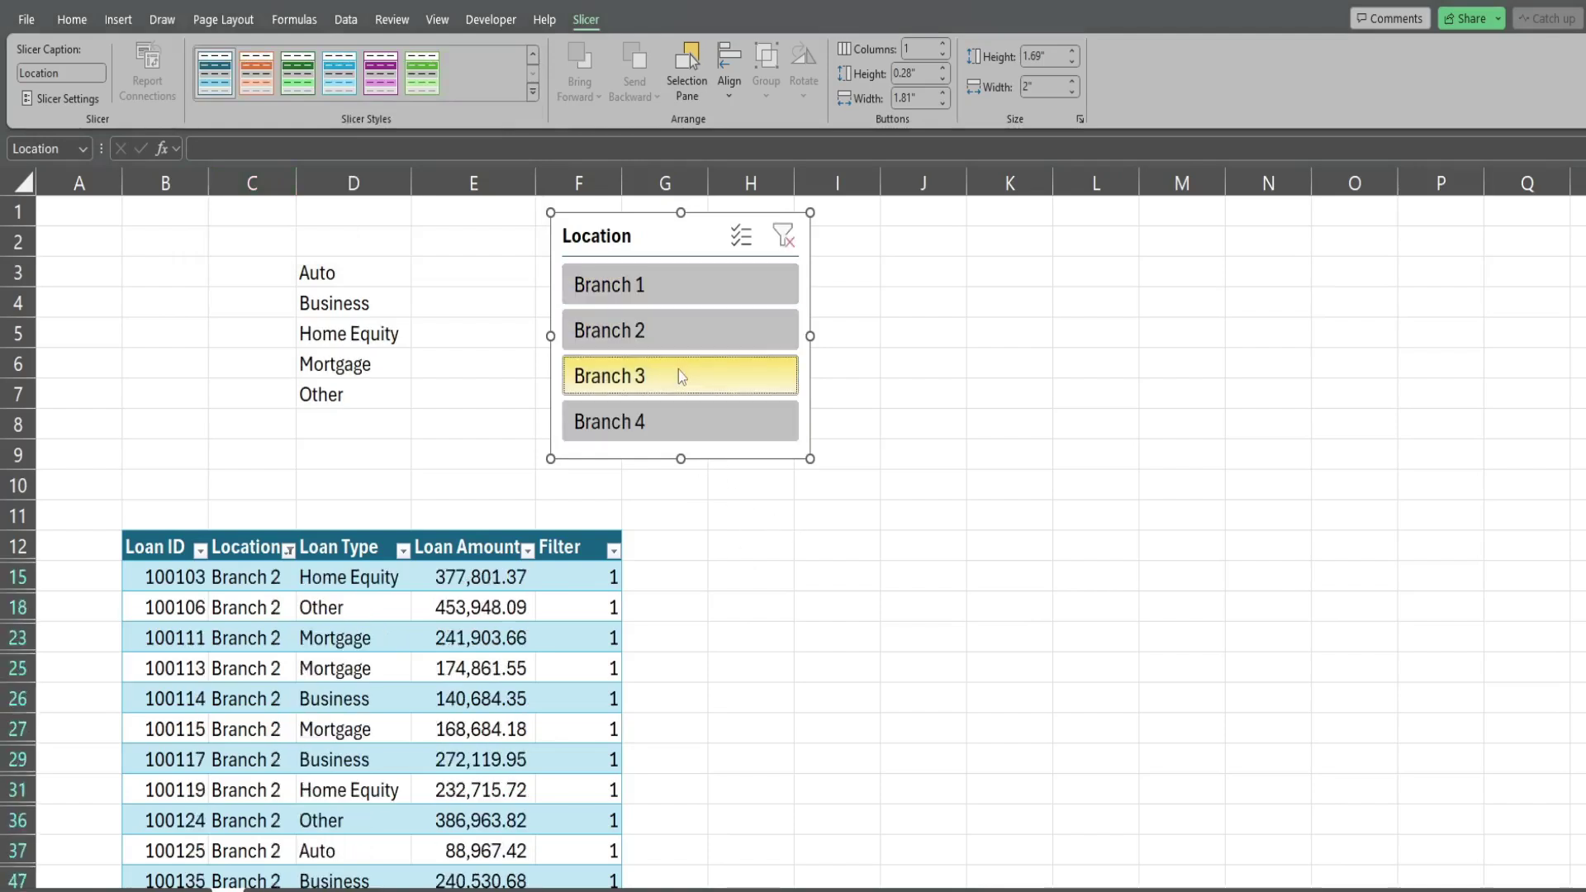
left_click(670, 418)
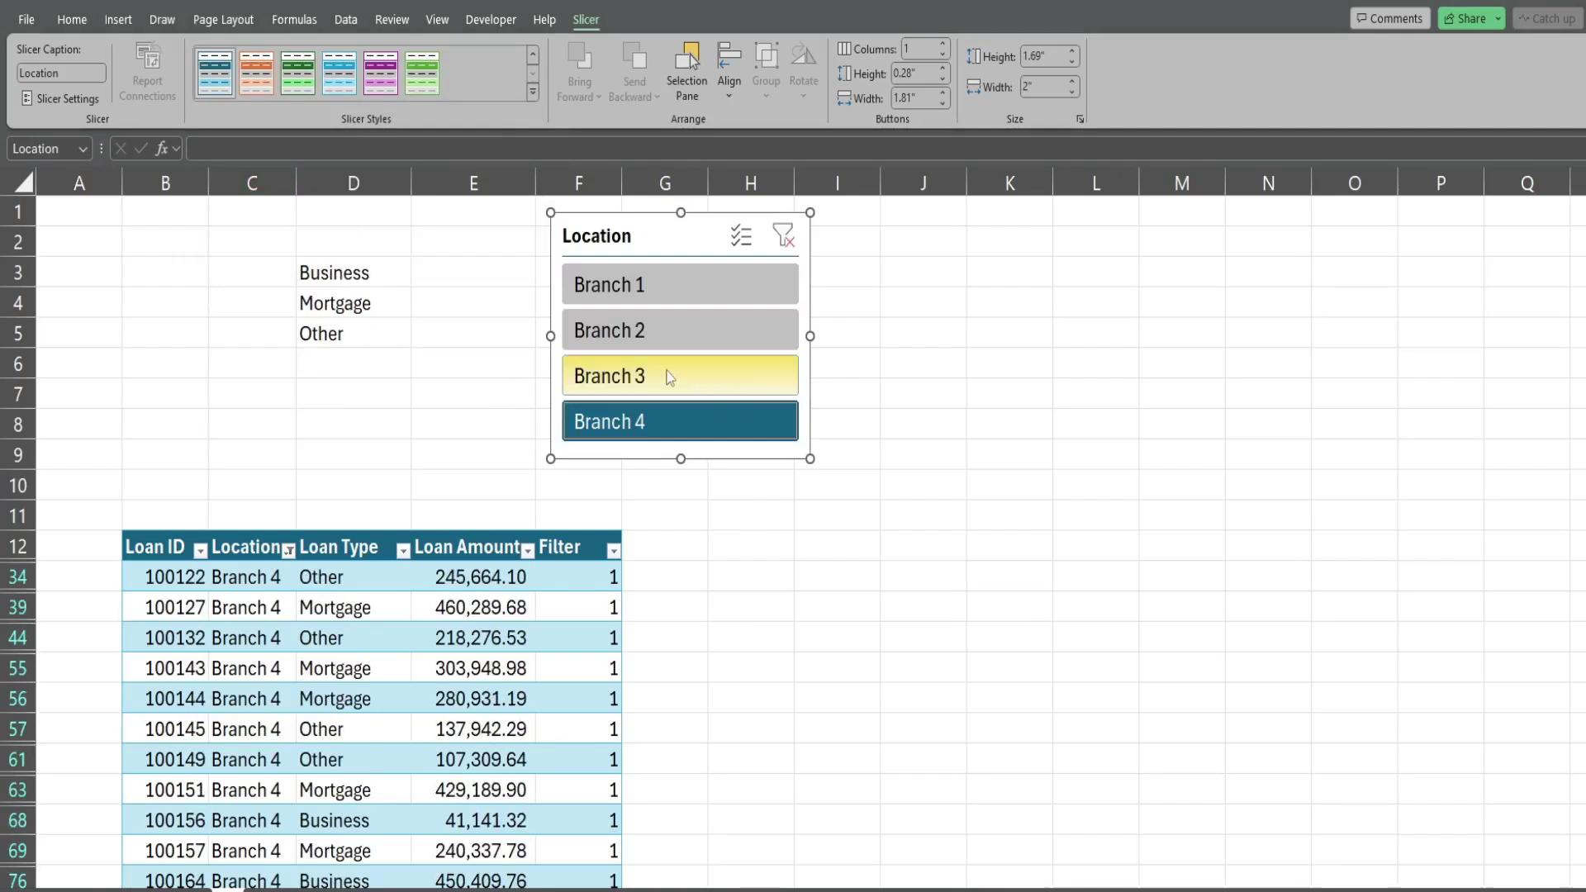
left_click(640, 340)
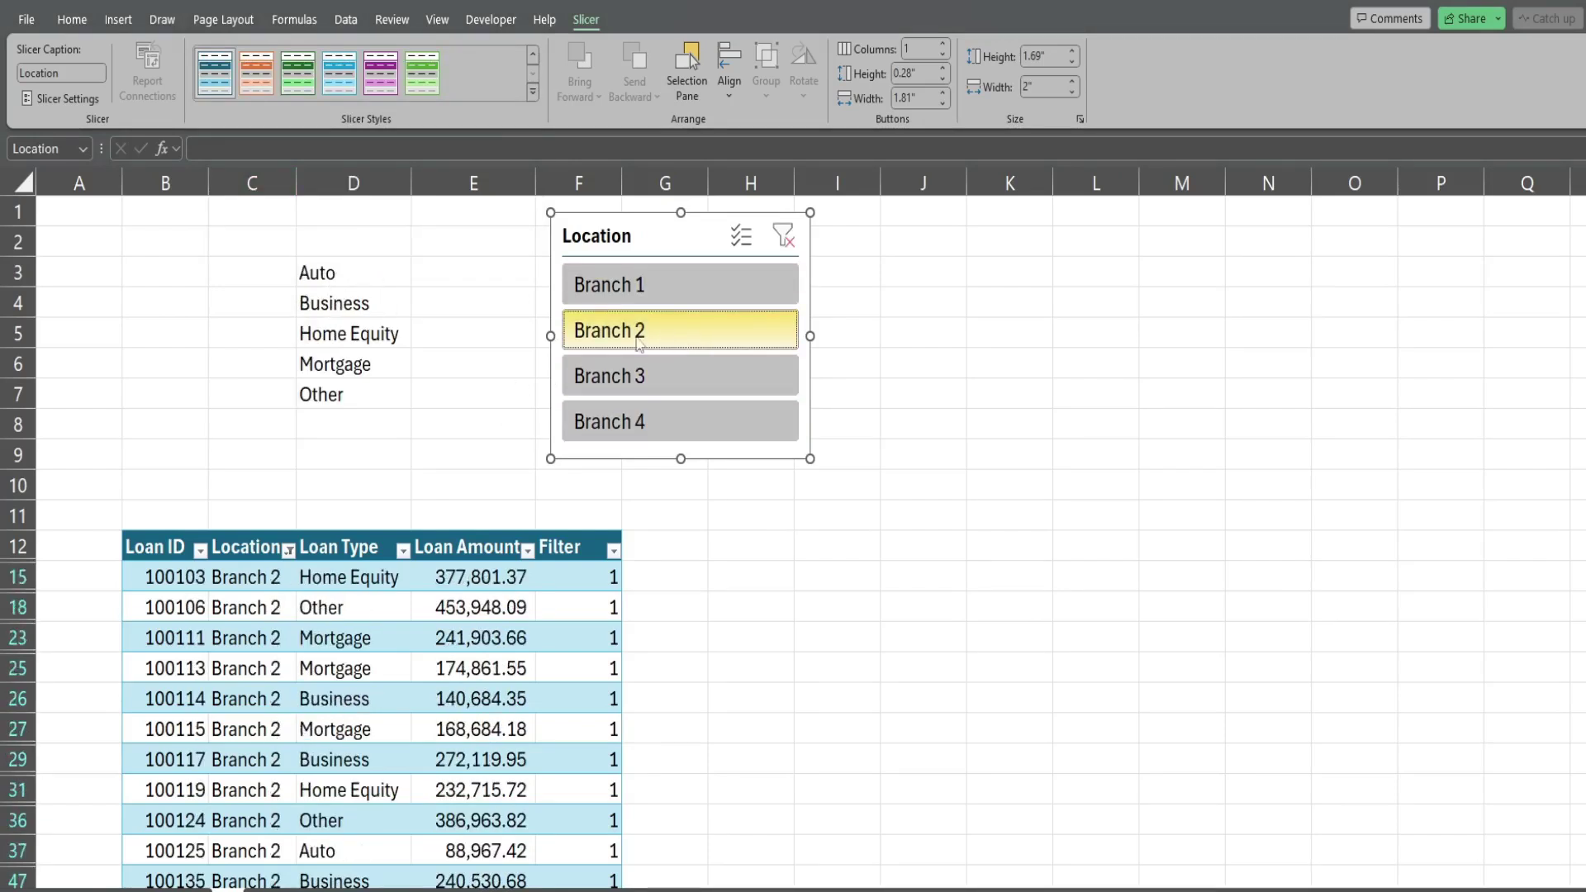
left_click(711, 293)
left_click(679, 384)
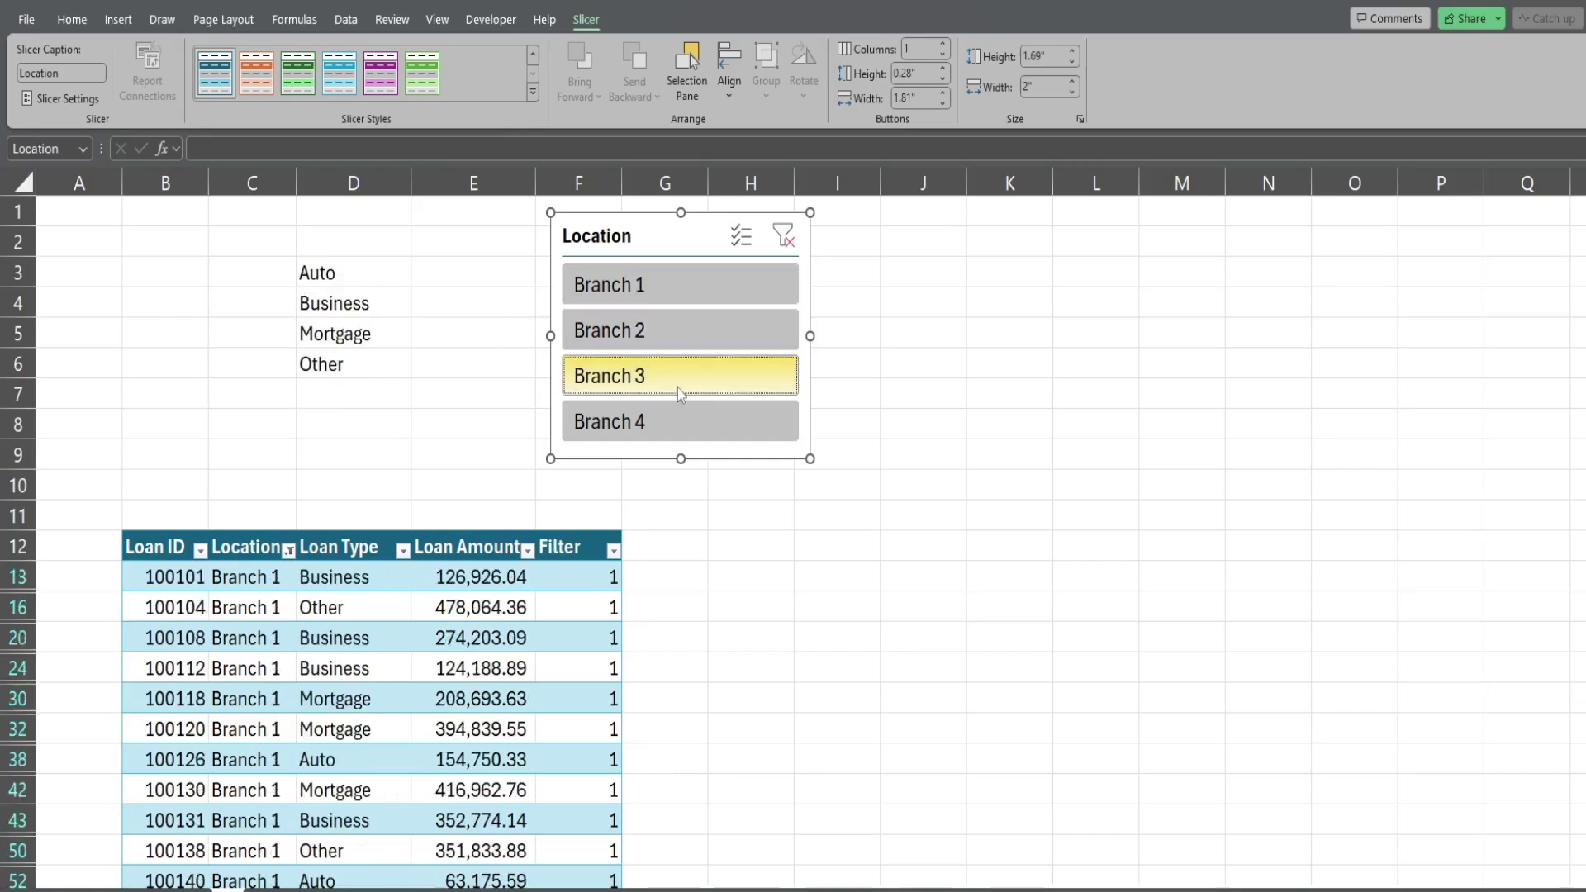
mouse_move(659, 241)
left_mouse_down()
mouse_move(703, 246)
mouse_move(686, 238)
left_mouse_up()
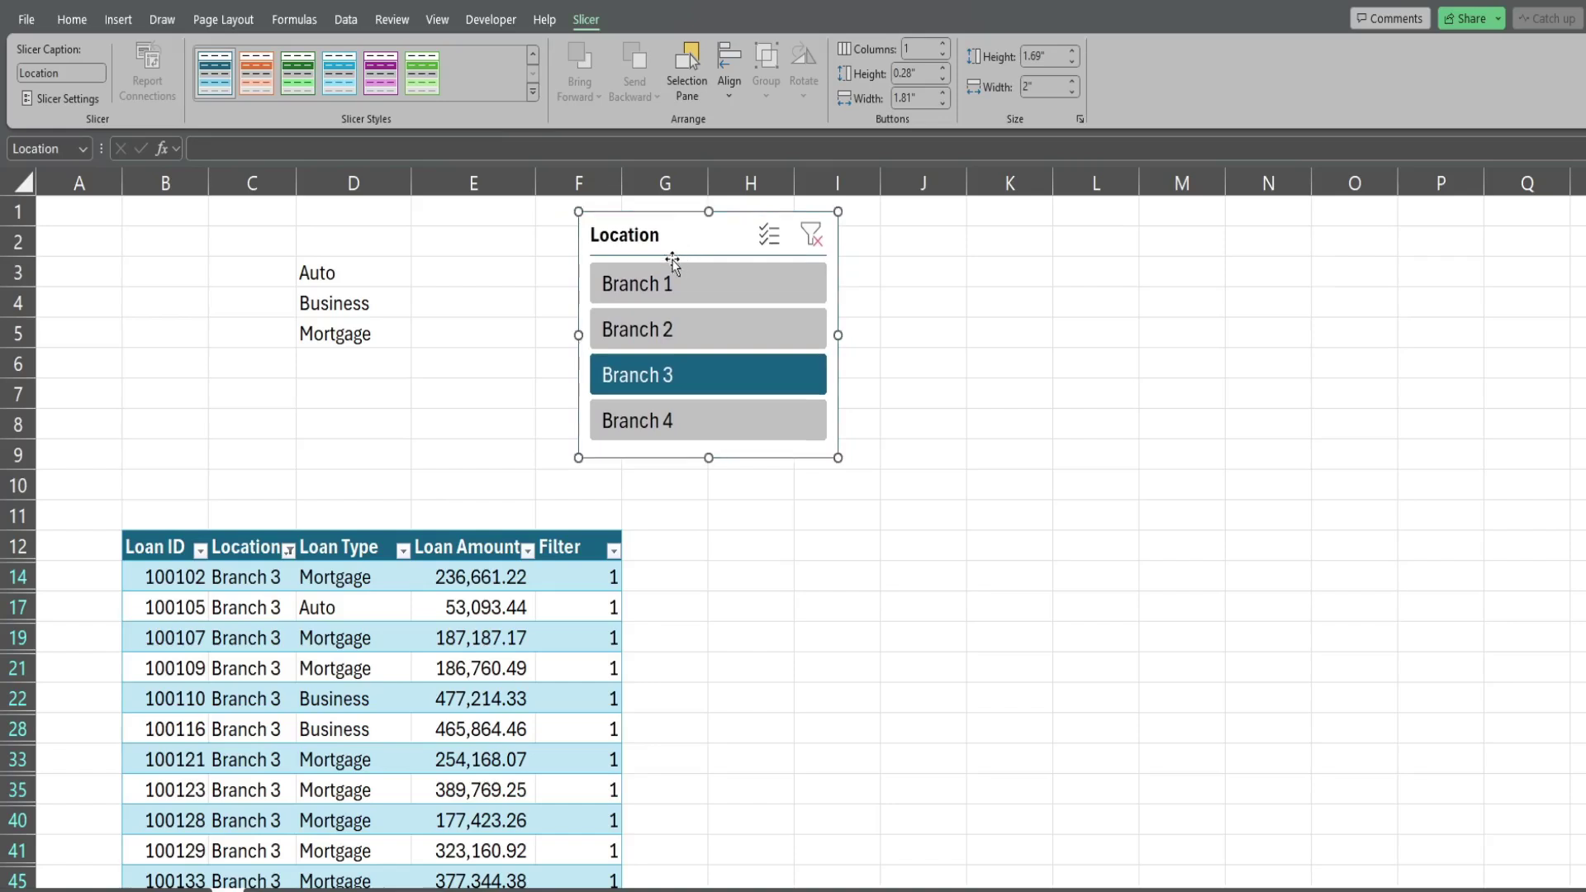
left_click(811, 236)
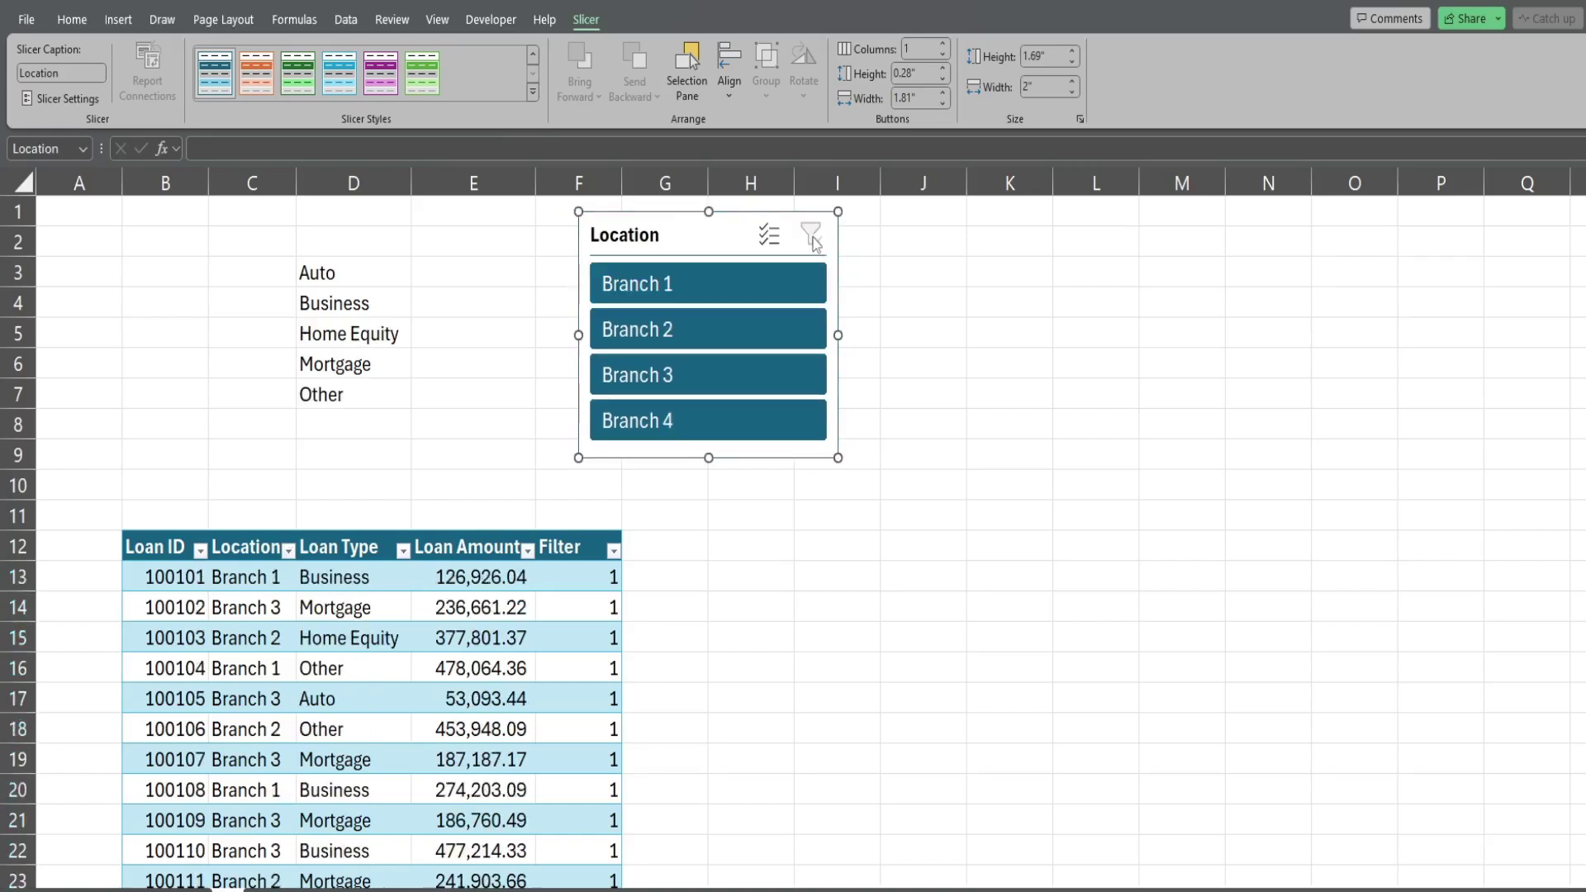
left_click(428, 281)
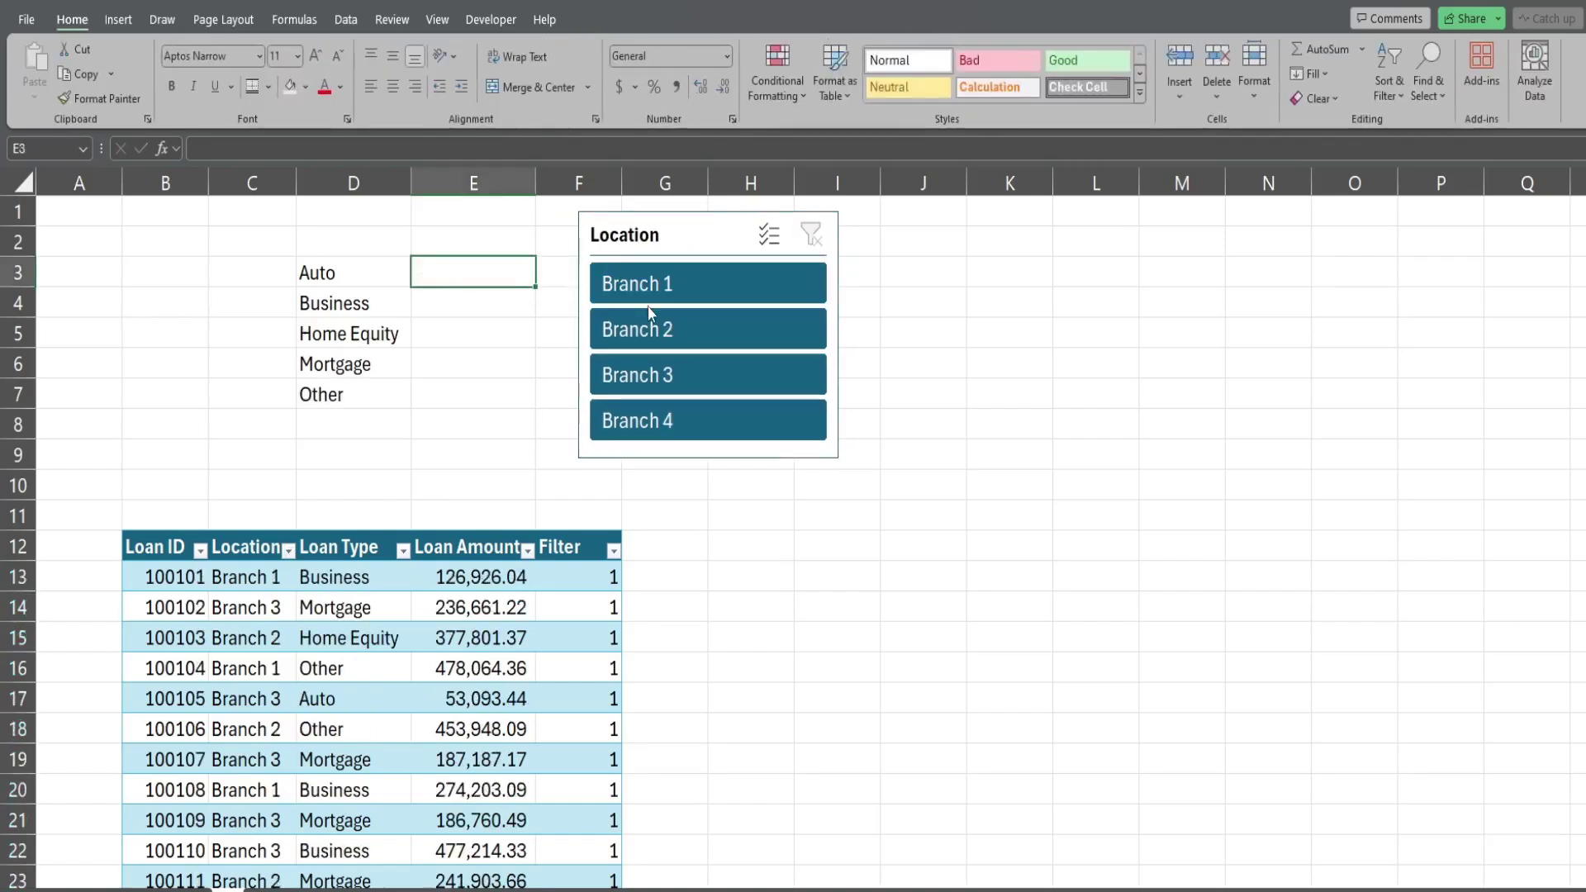
- Start a SUMIFS formula in E3 that sums Table9[Loan Amount]
type("=Sumif")
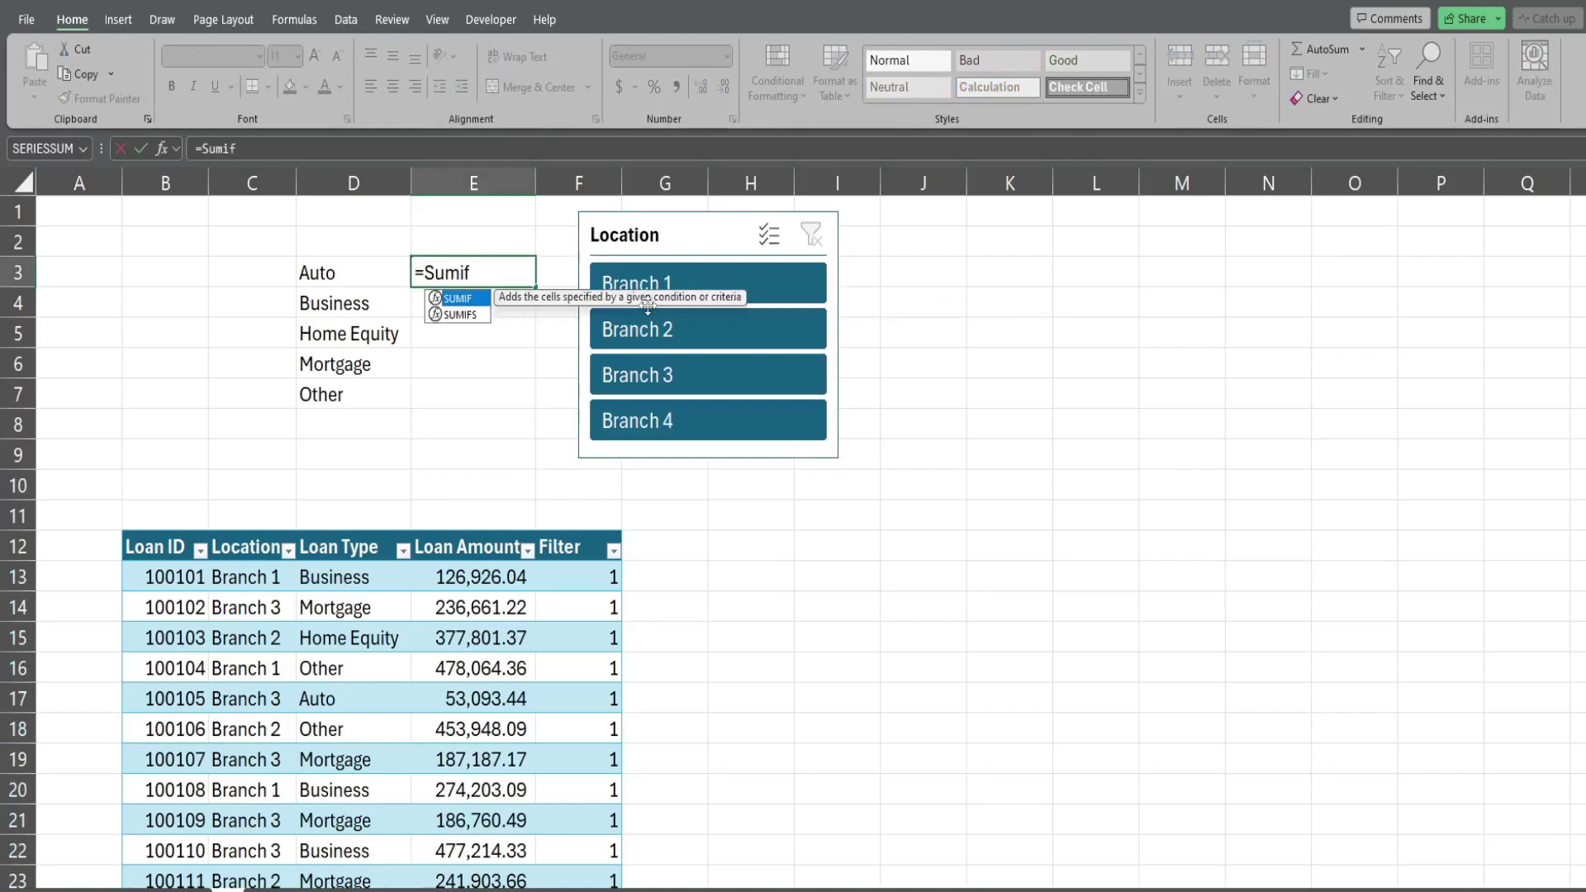
key("Down")
key("Tab")
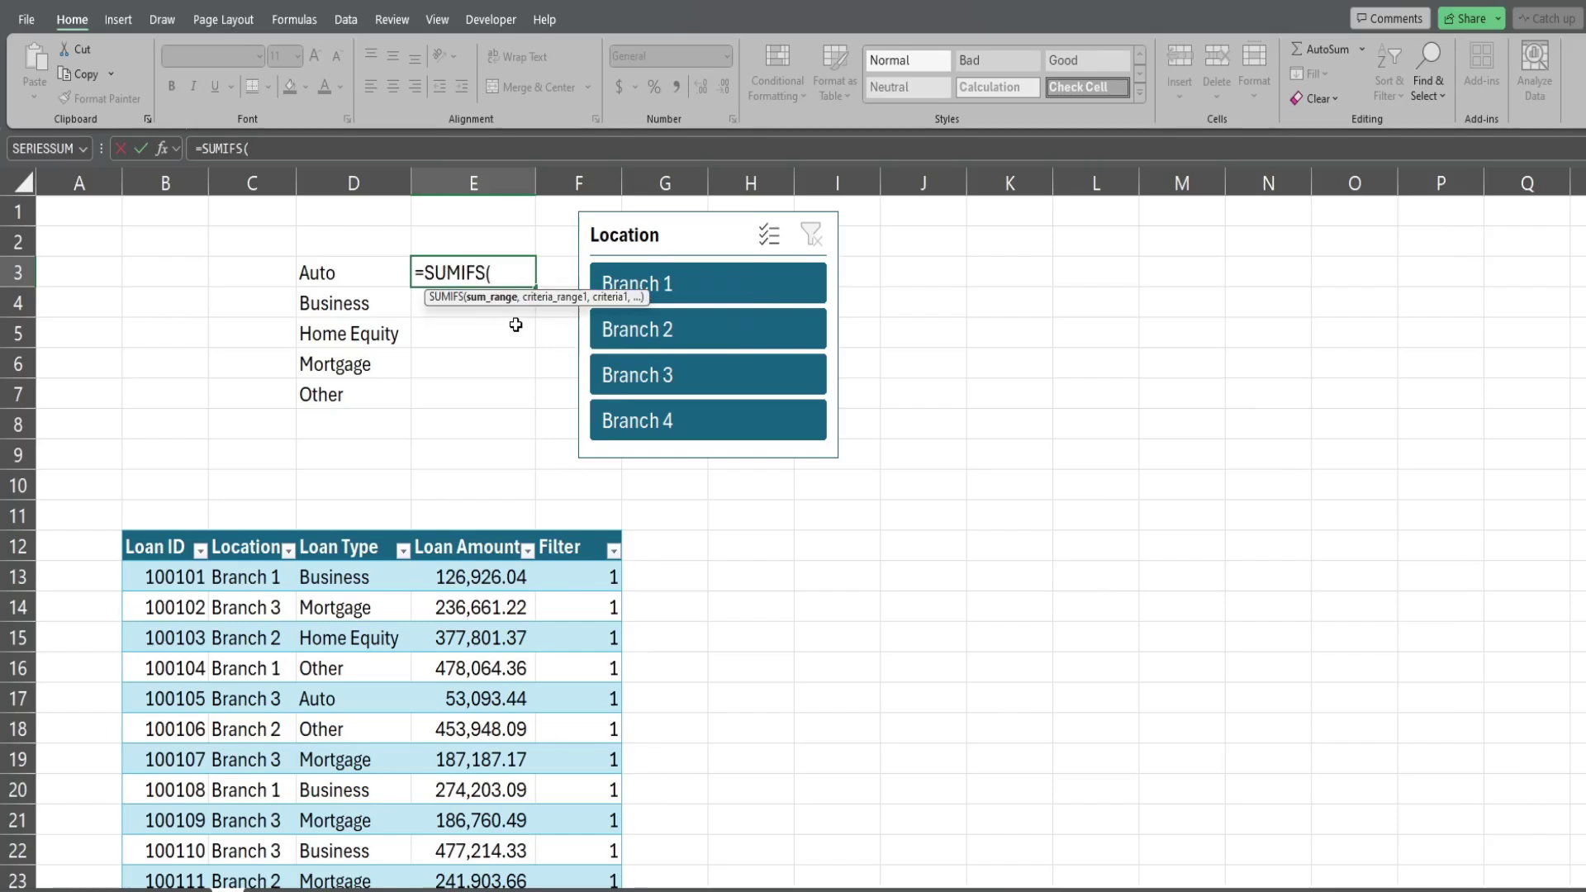
type("To")
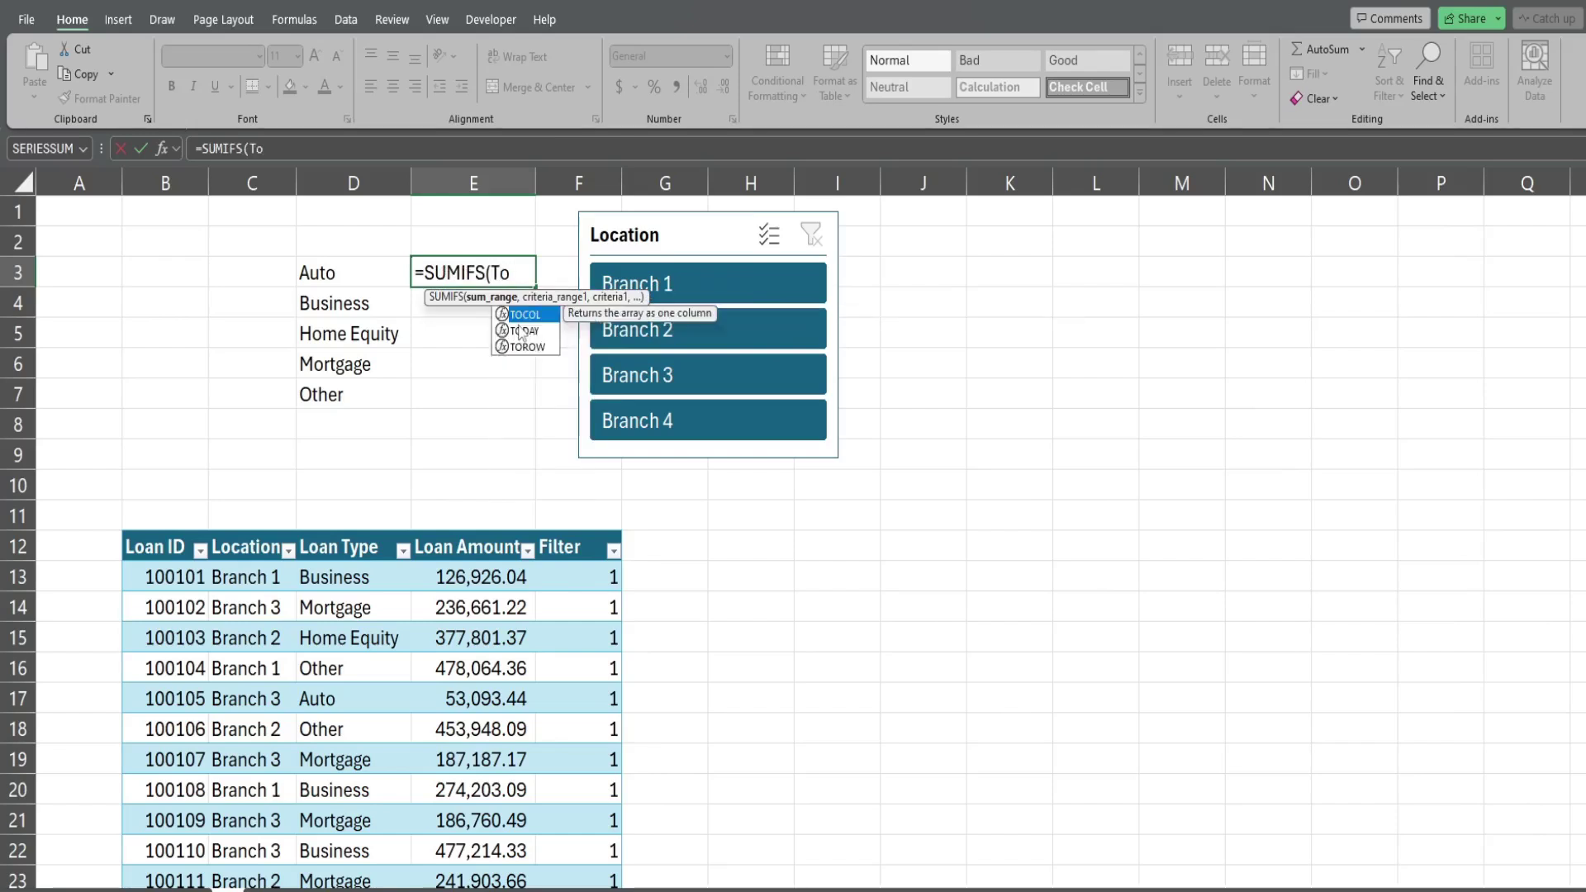
key("BackSpace")
type("able9")
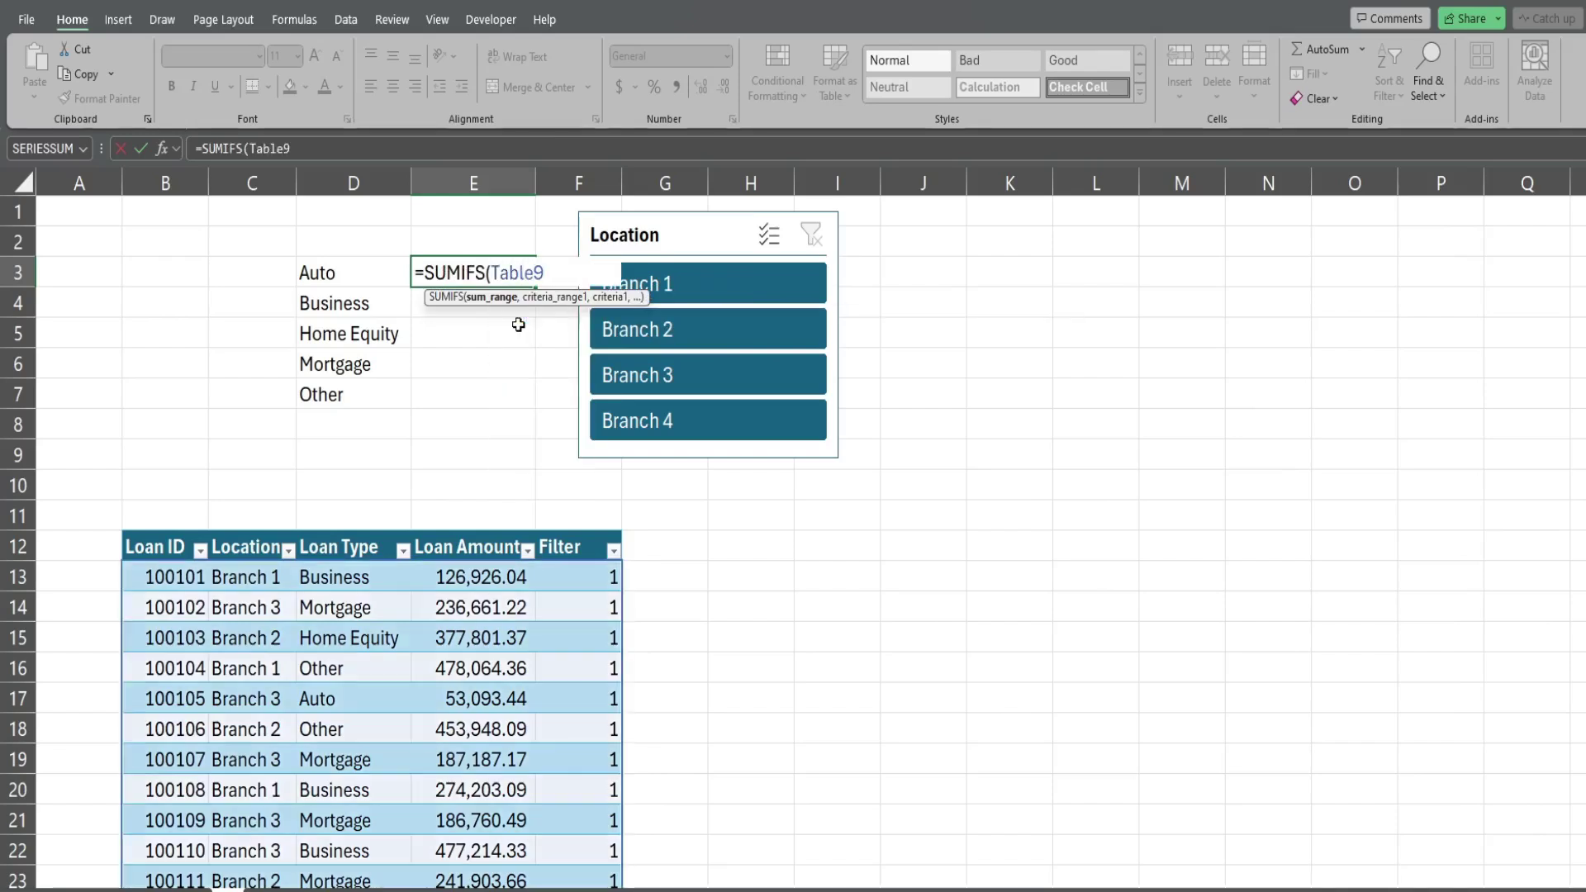
type("[")
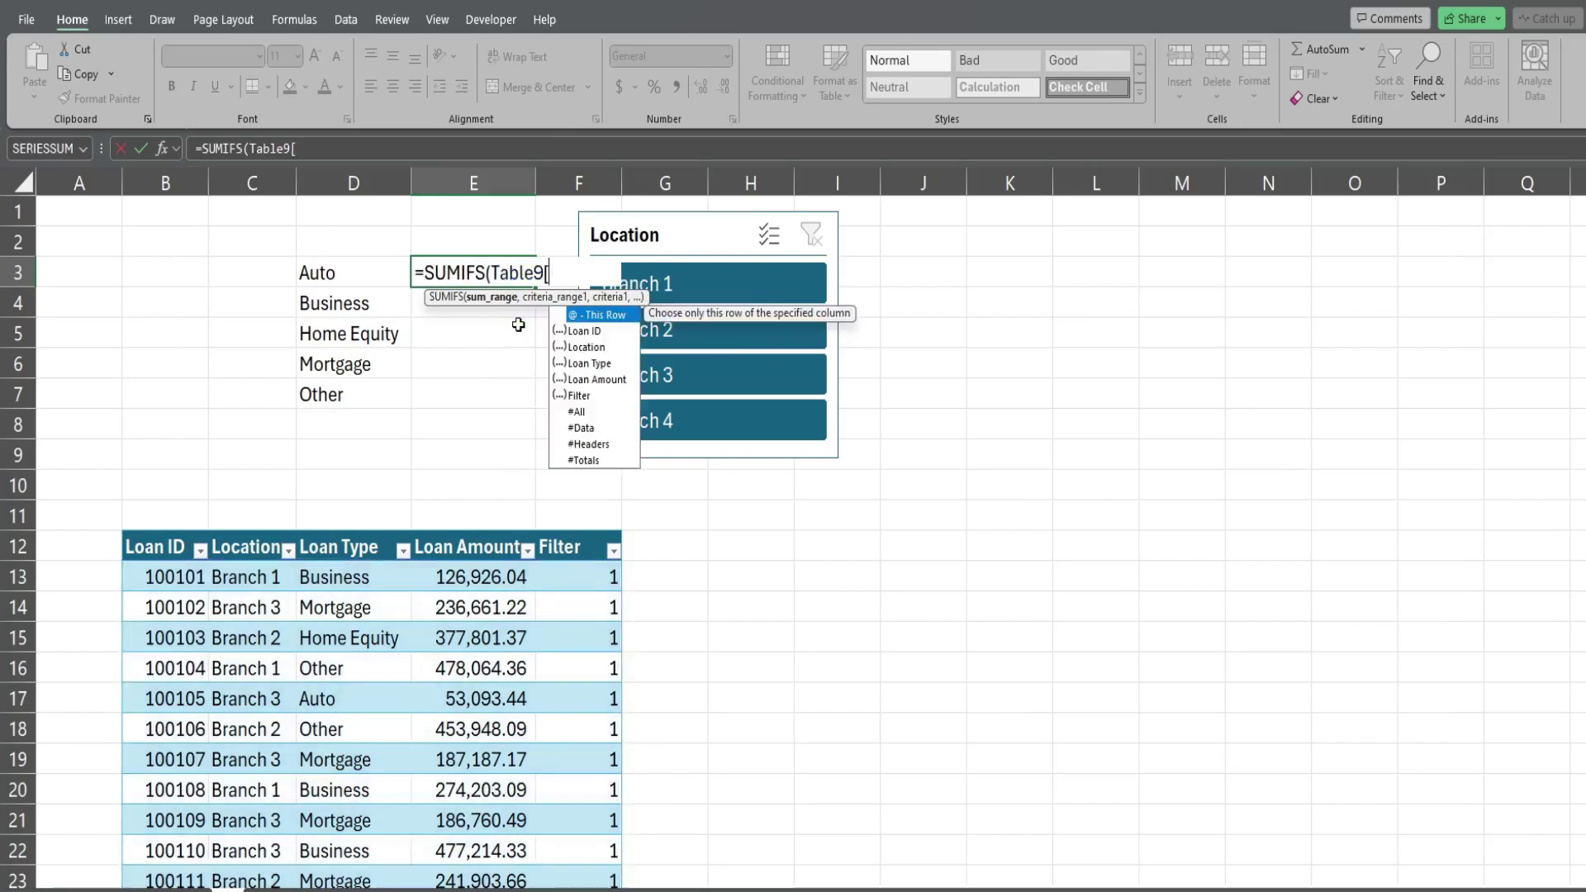
double_click(595, 379)
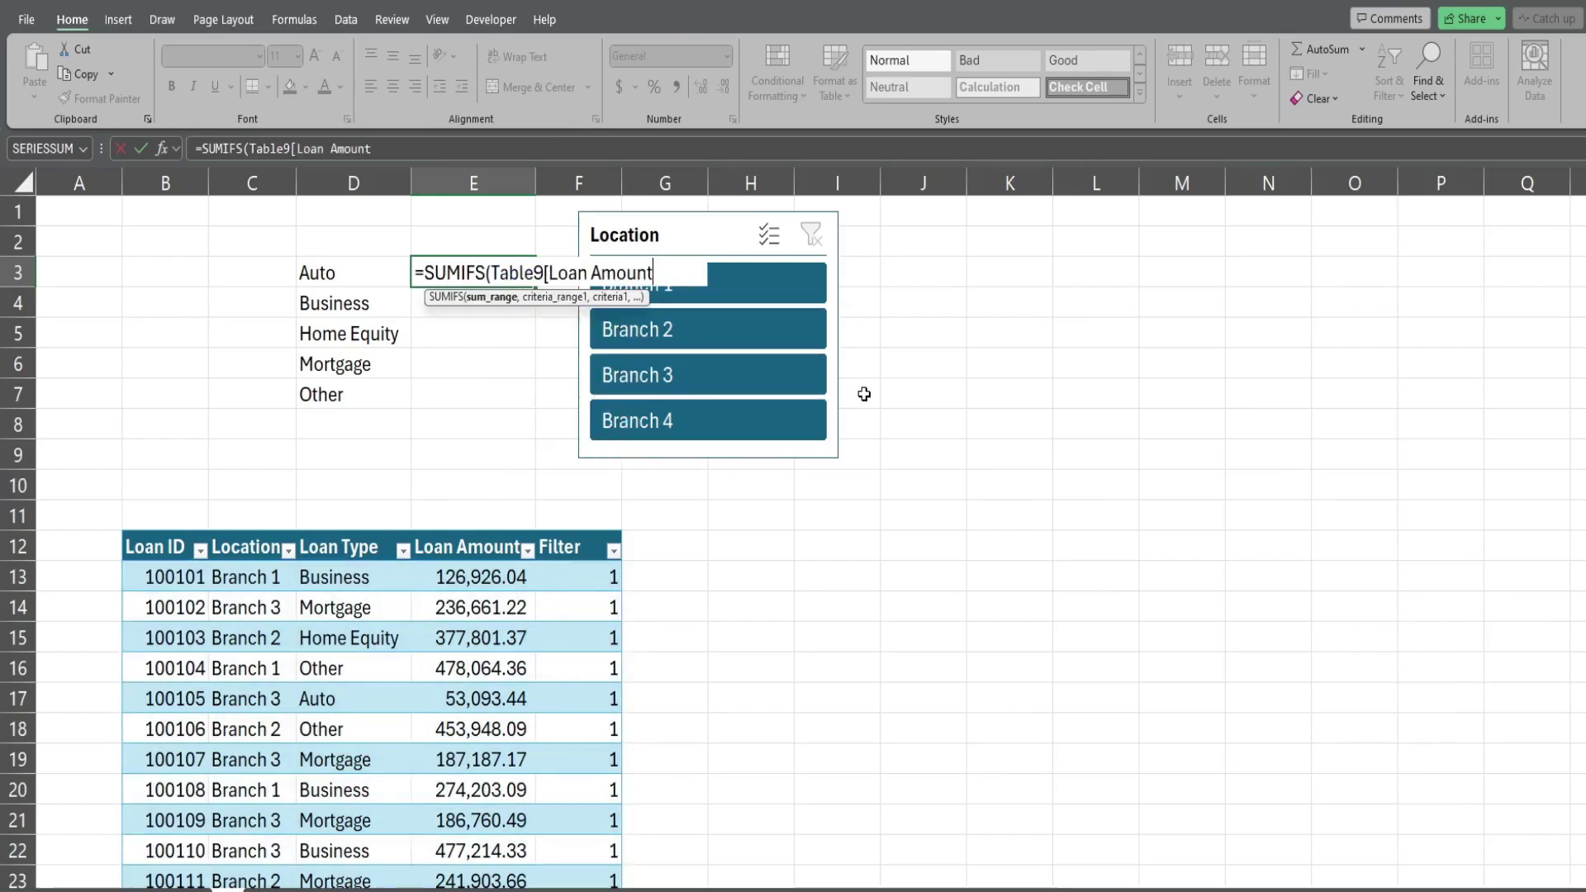
type("],")
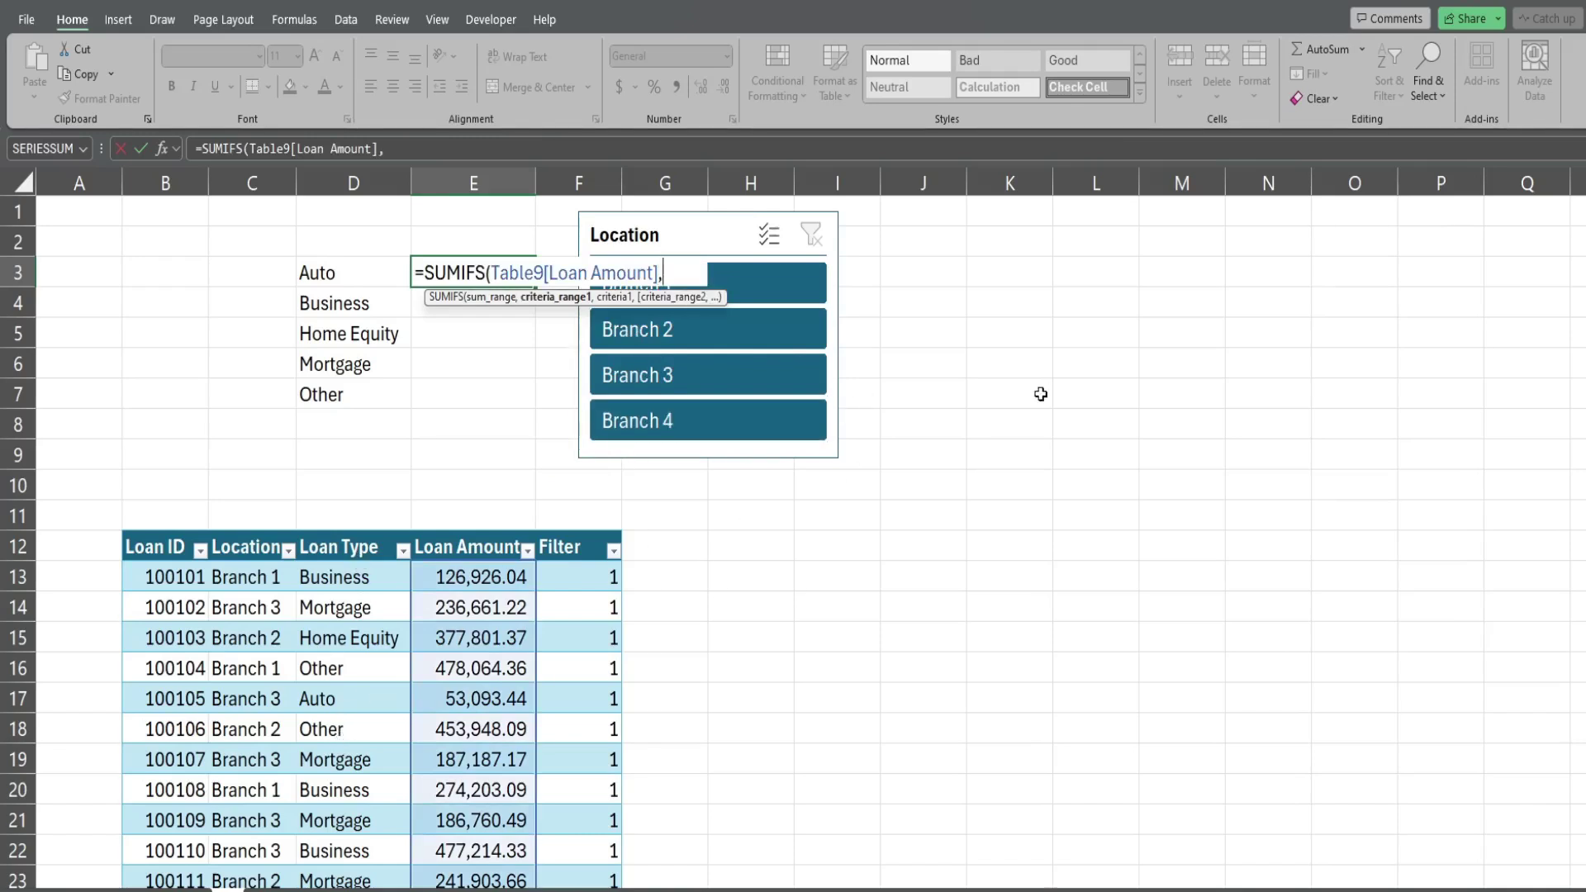
- Add the criterion Table9[Loan Type] matching the spilled loan types in D3#
type("T")
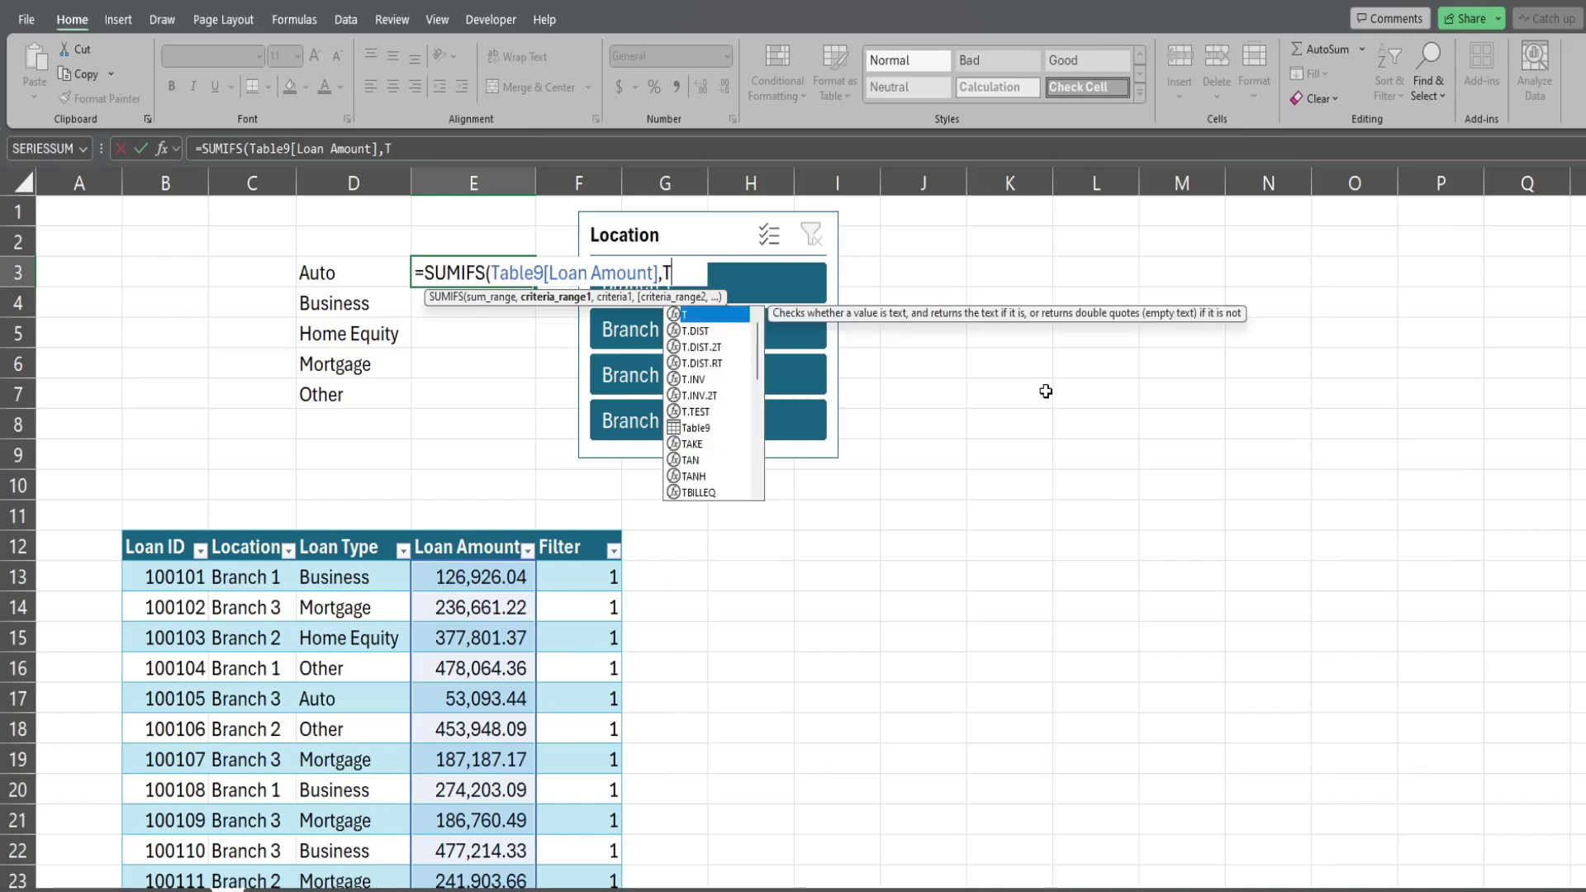
type("a")
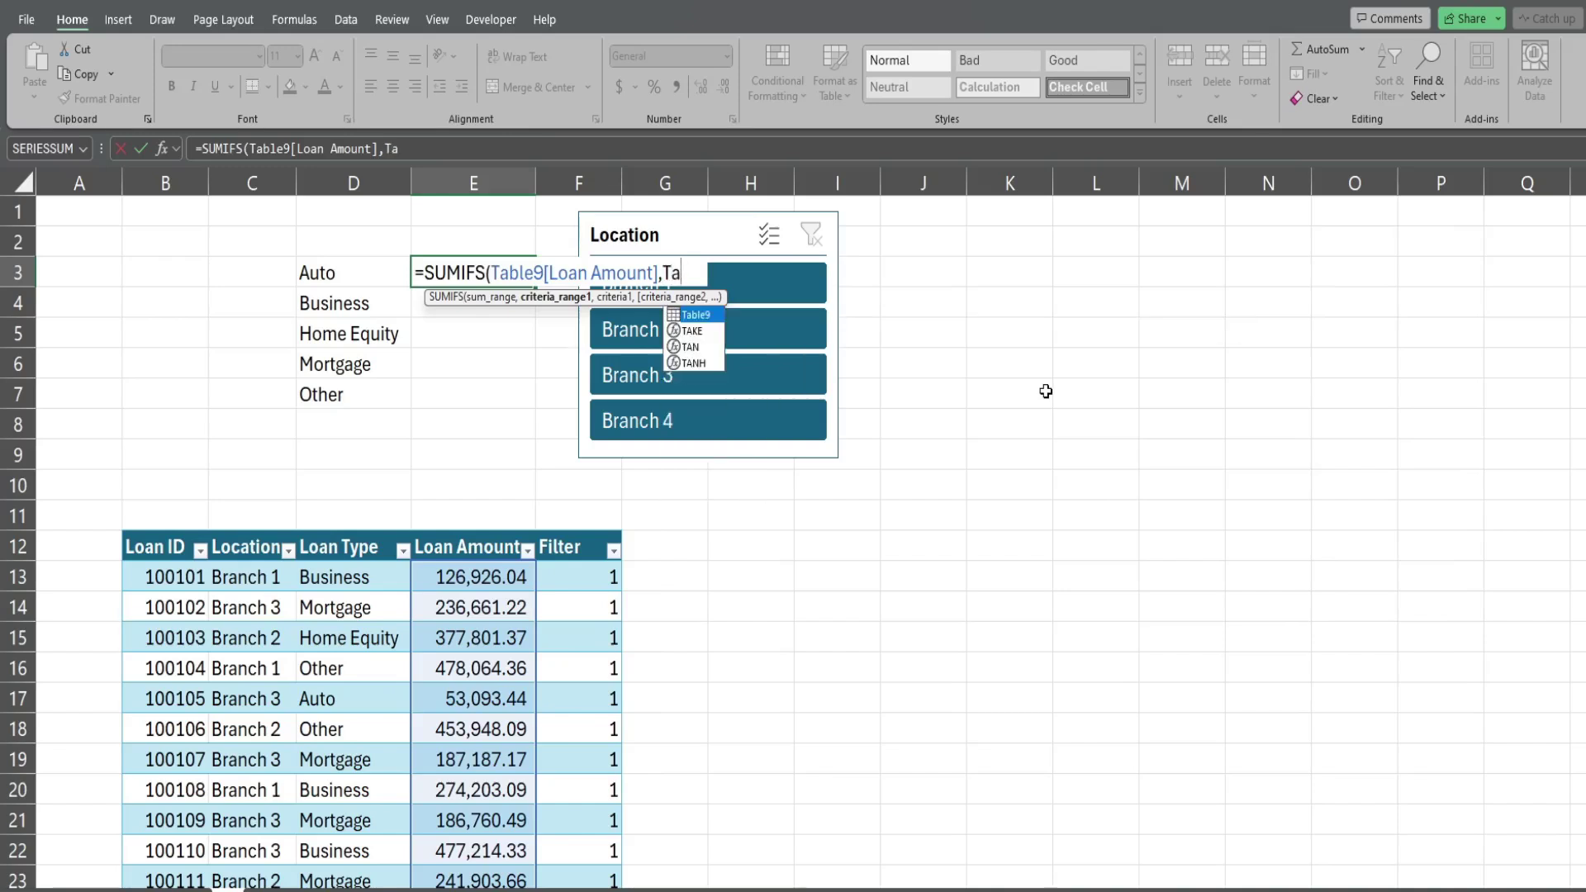
key("Tab")
type("[")
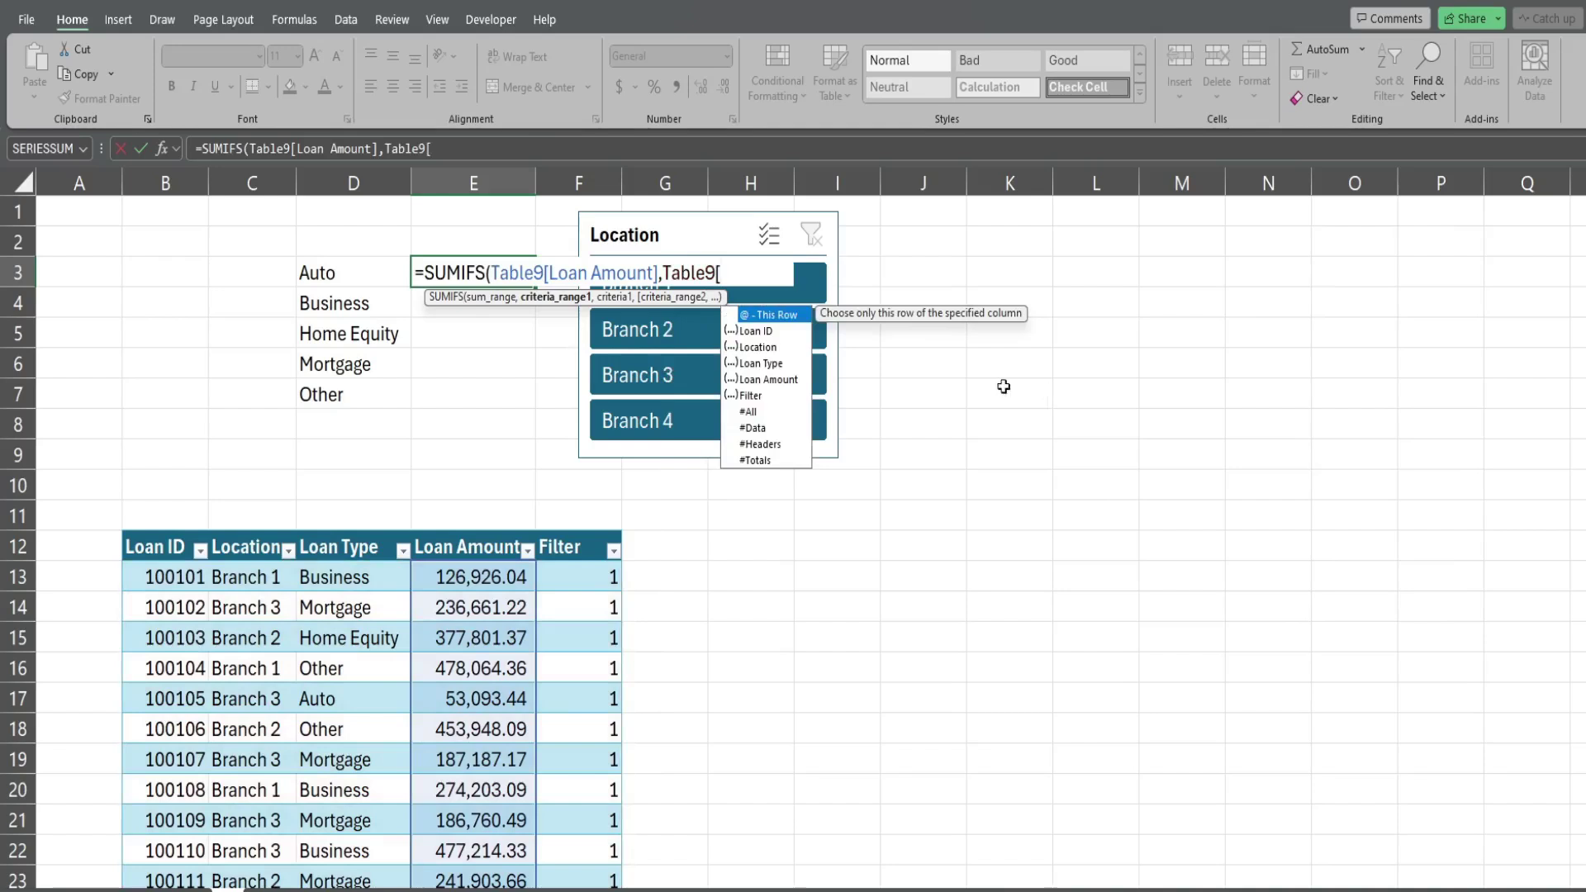
left_click(758, 364)
double_click(758, 365)
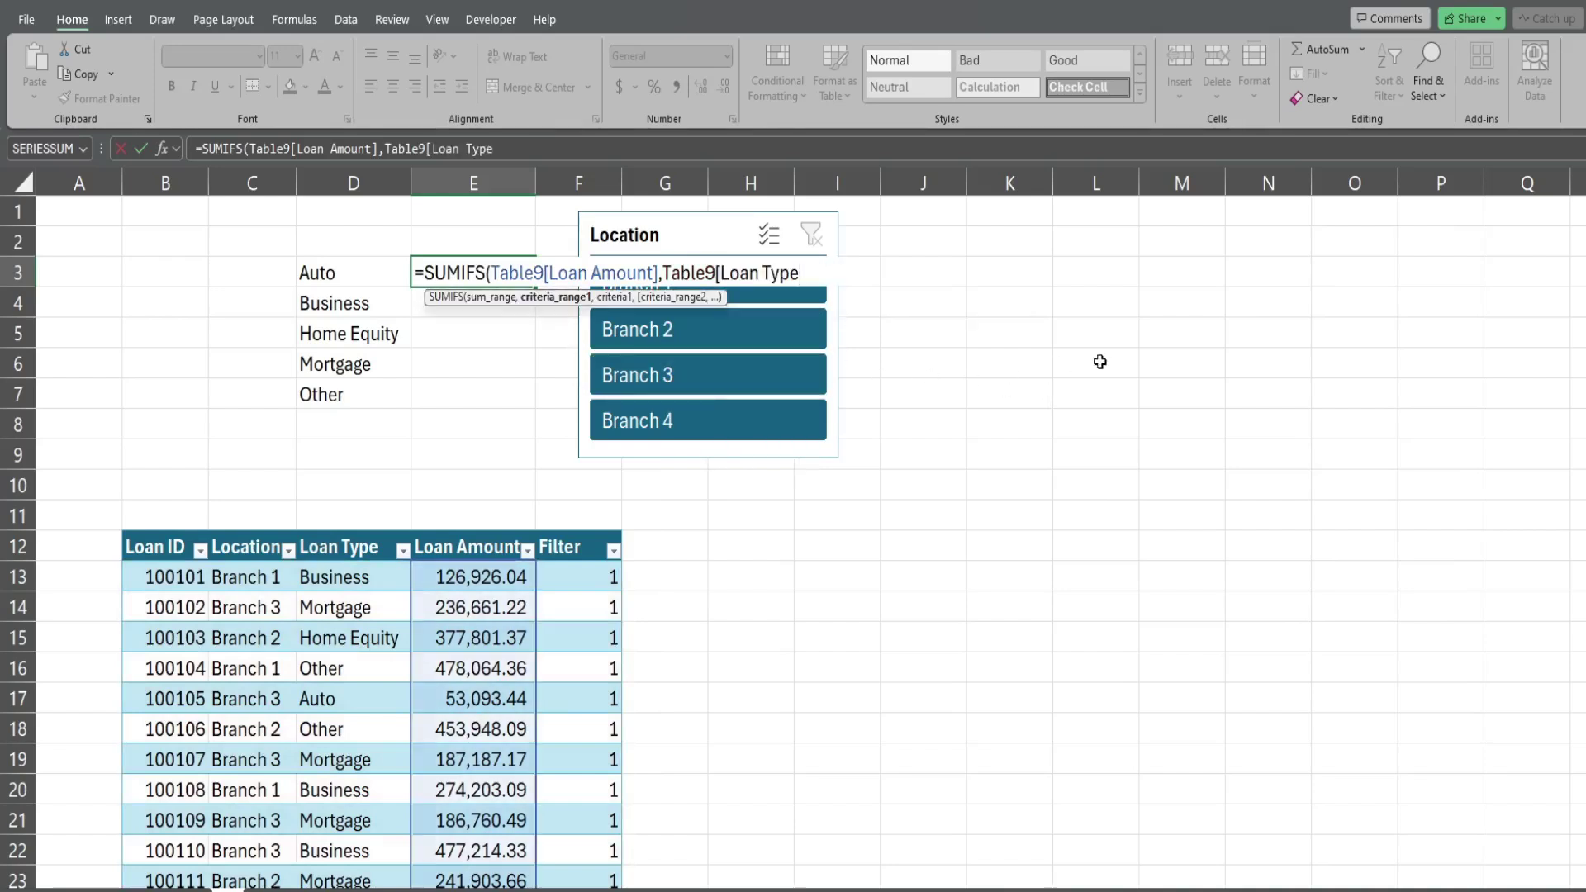
type("]")
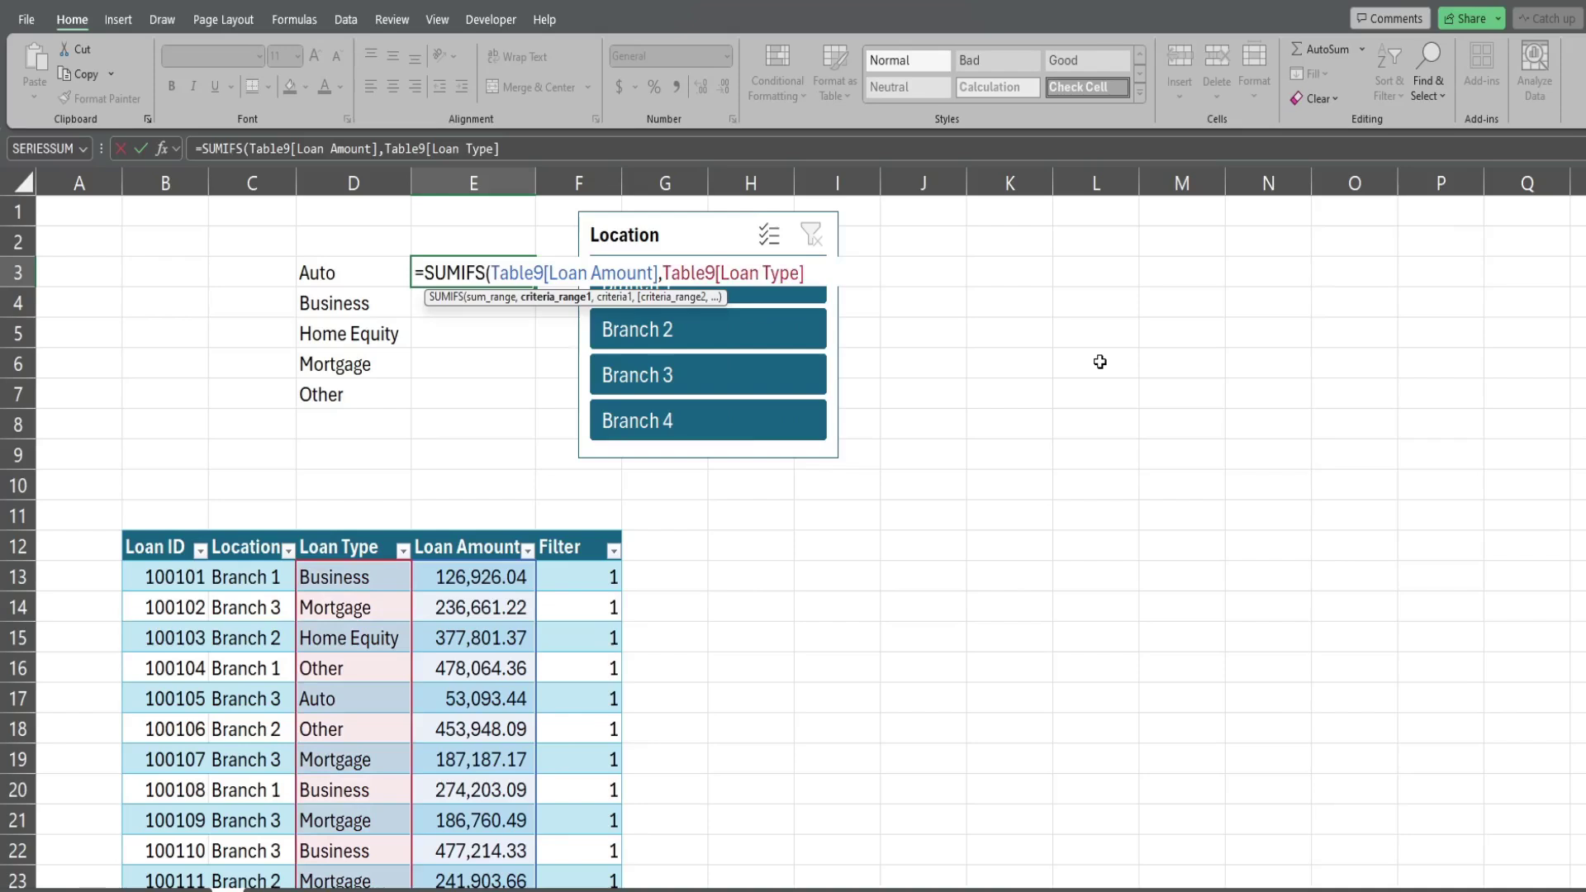
type(",")
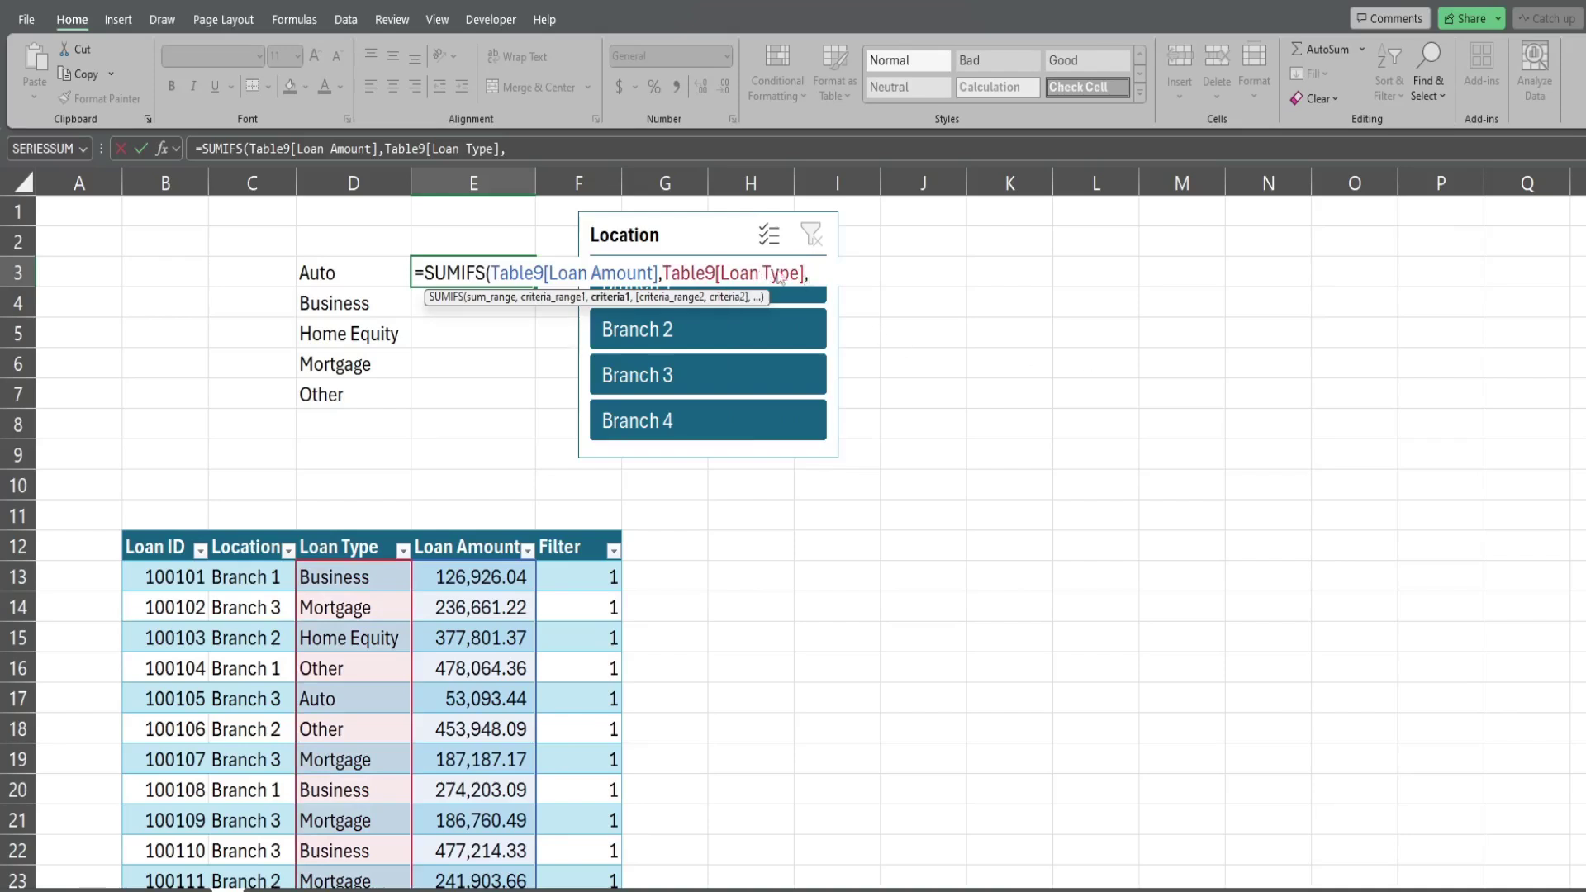
left_click(339, 273)
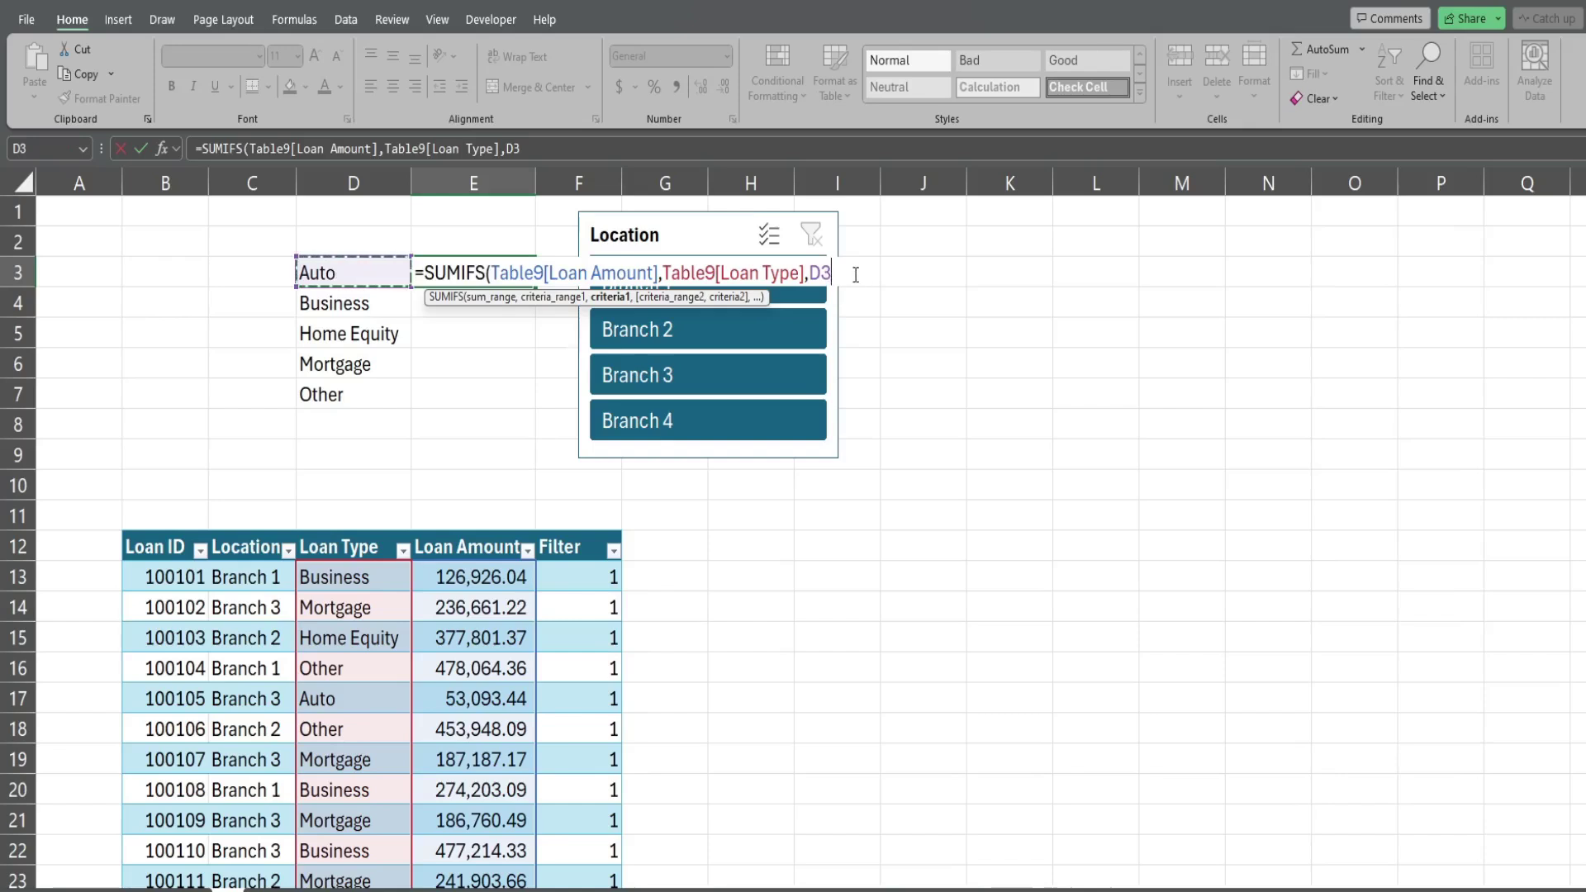
type("#")
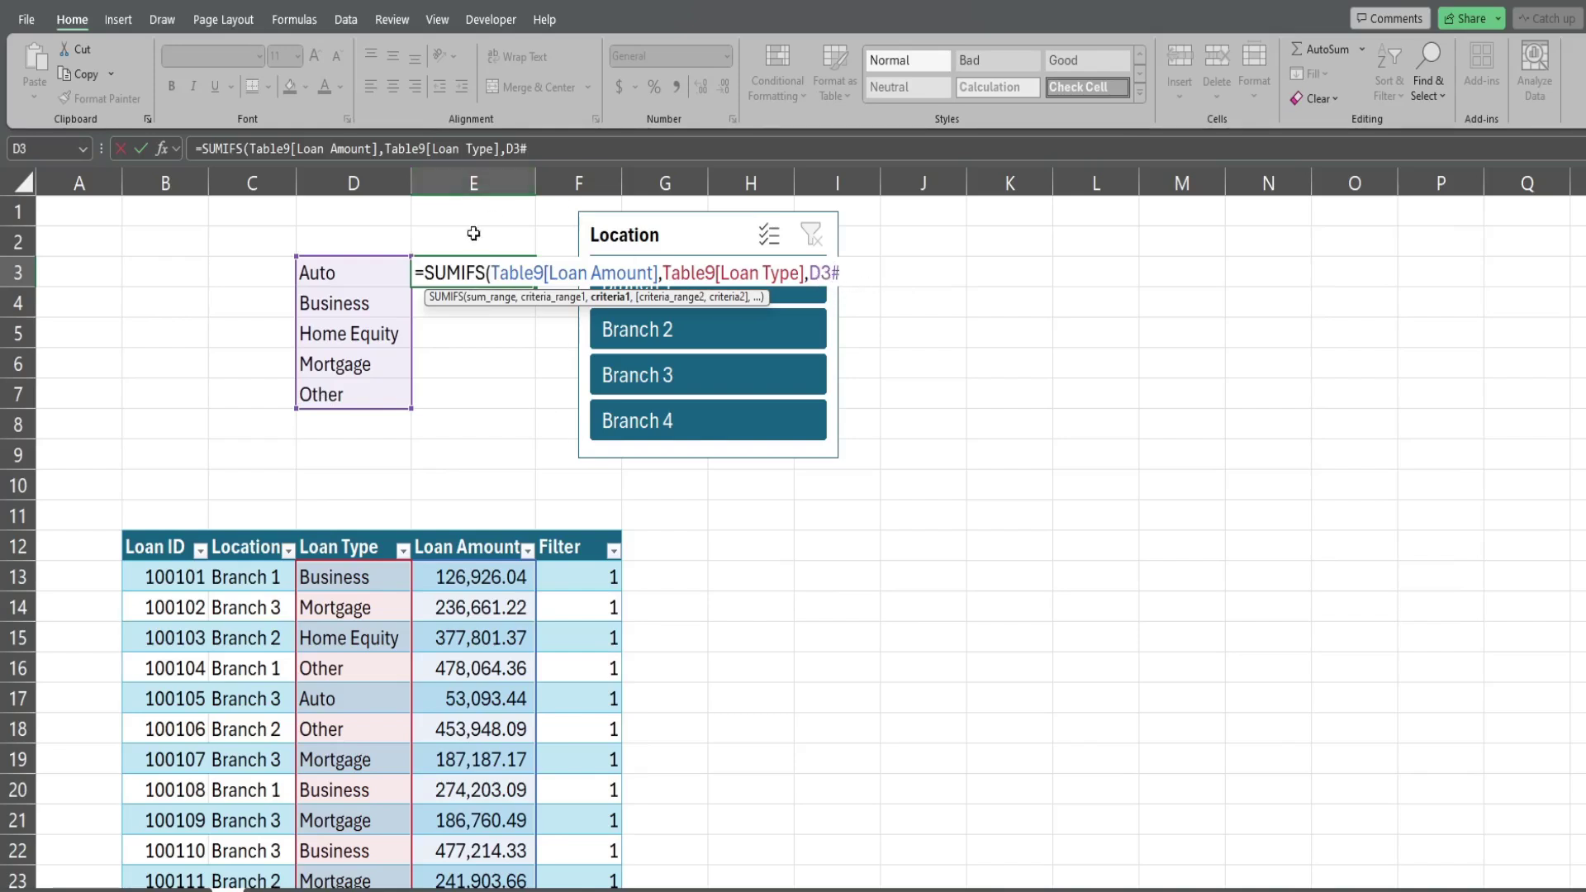
- Add the Table9[Filter] equals 1 criterion and enter the formula so totals spill into E3:E7
type(",")
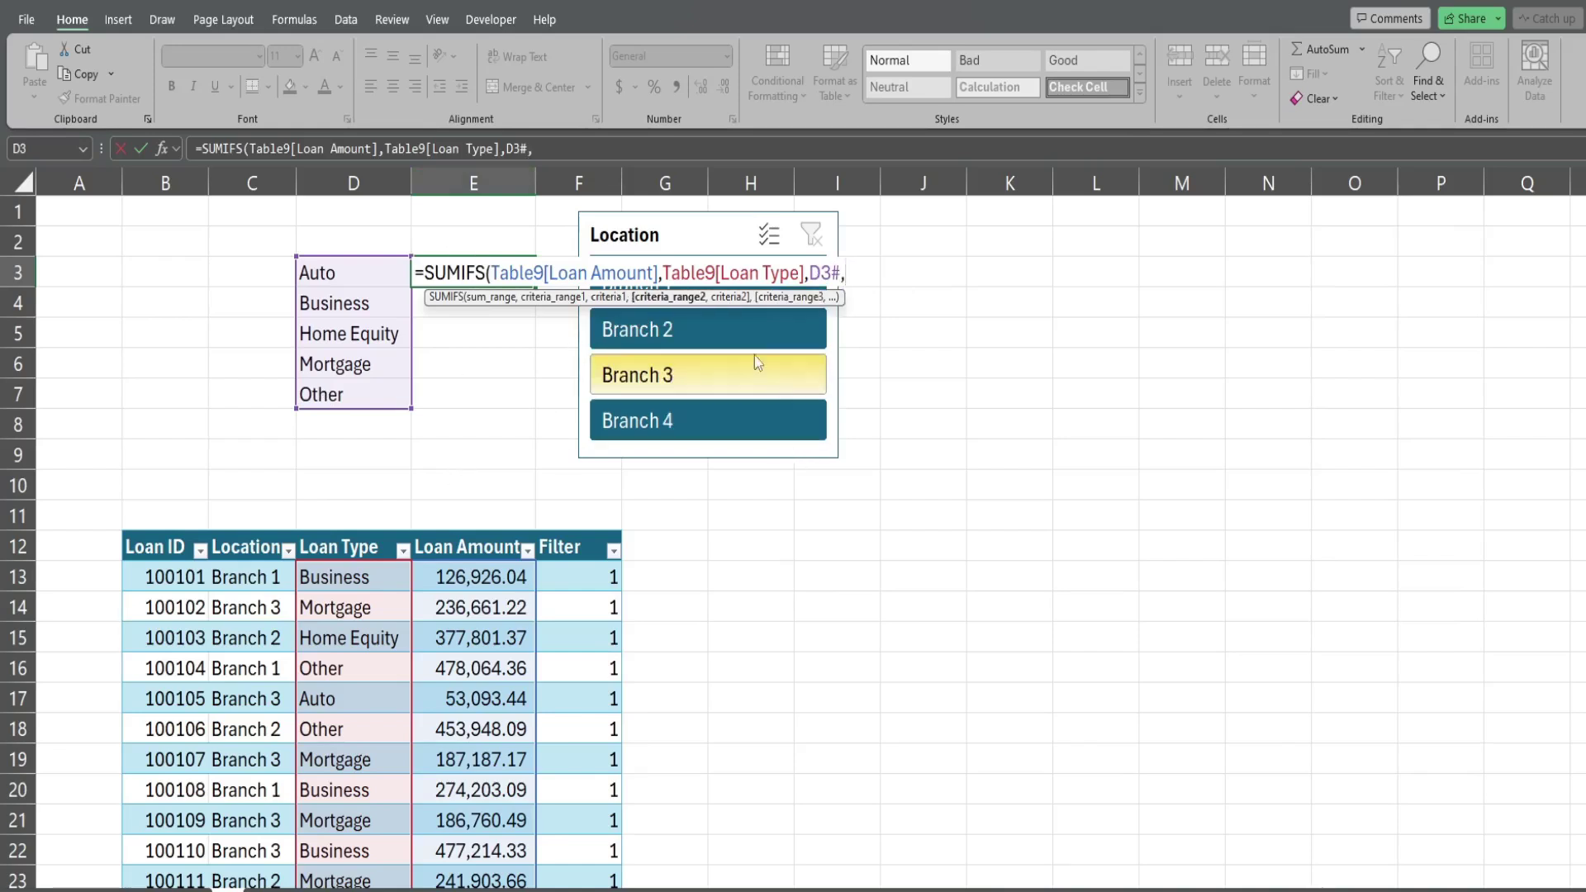
type("Tab")
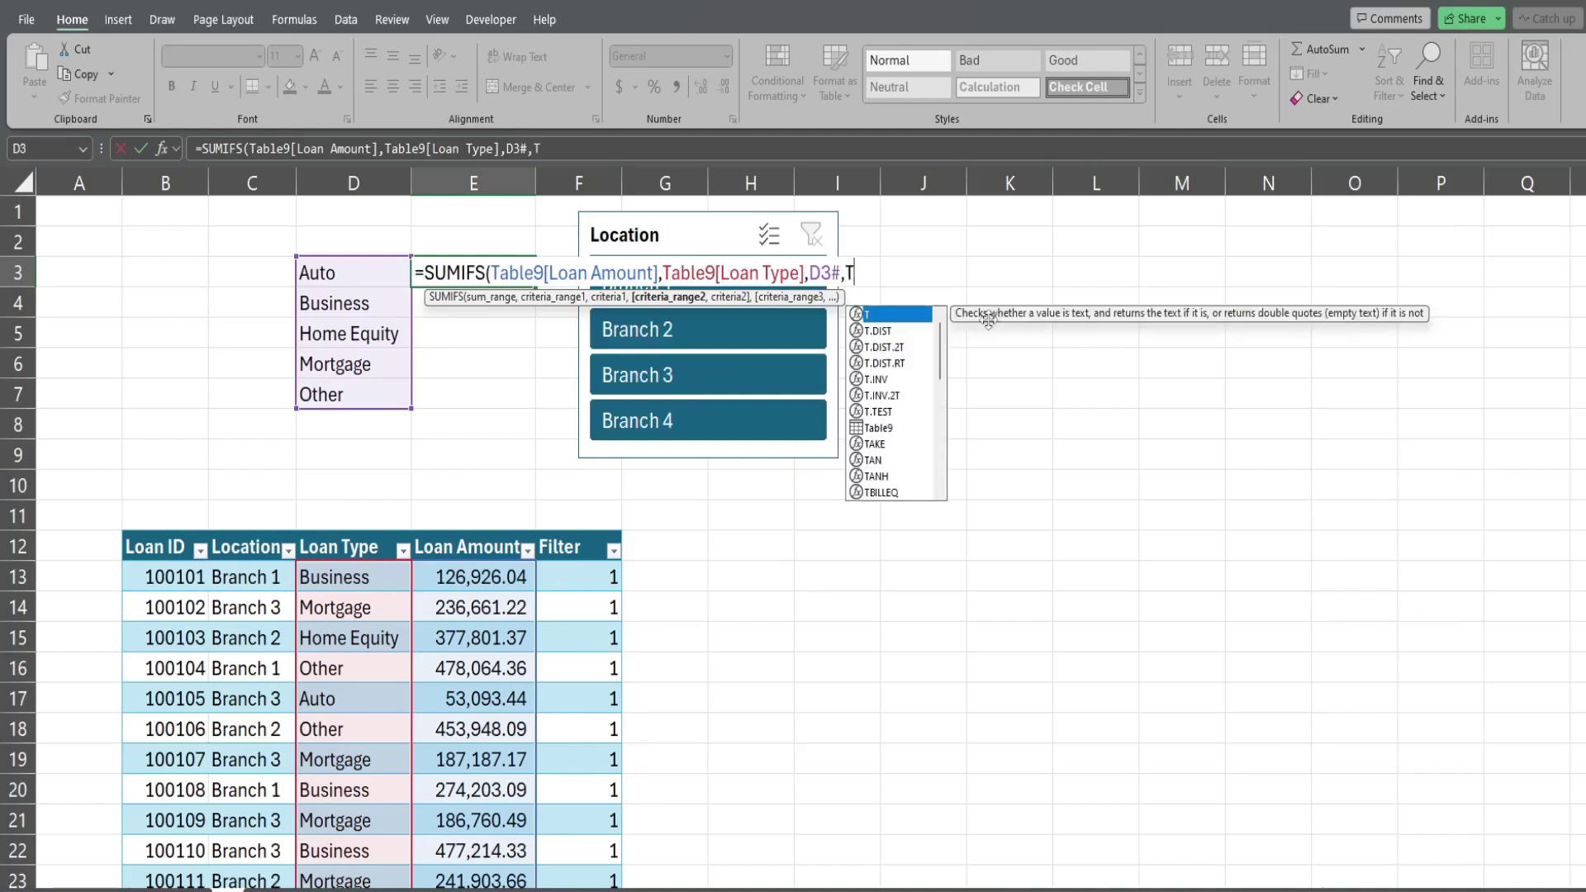
key("Tab")
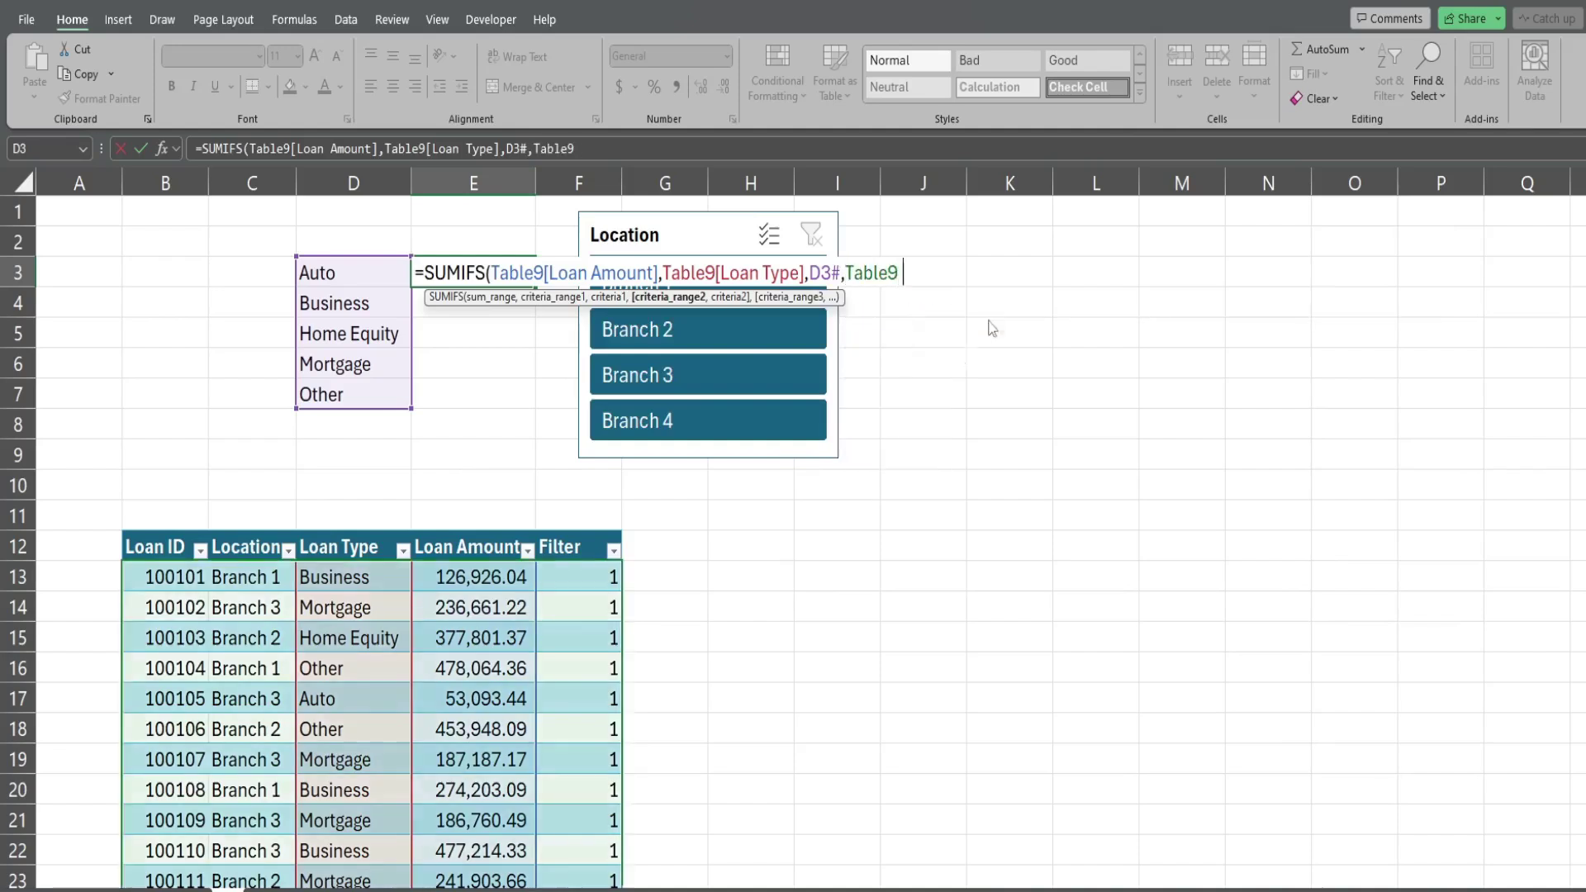
type("[")
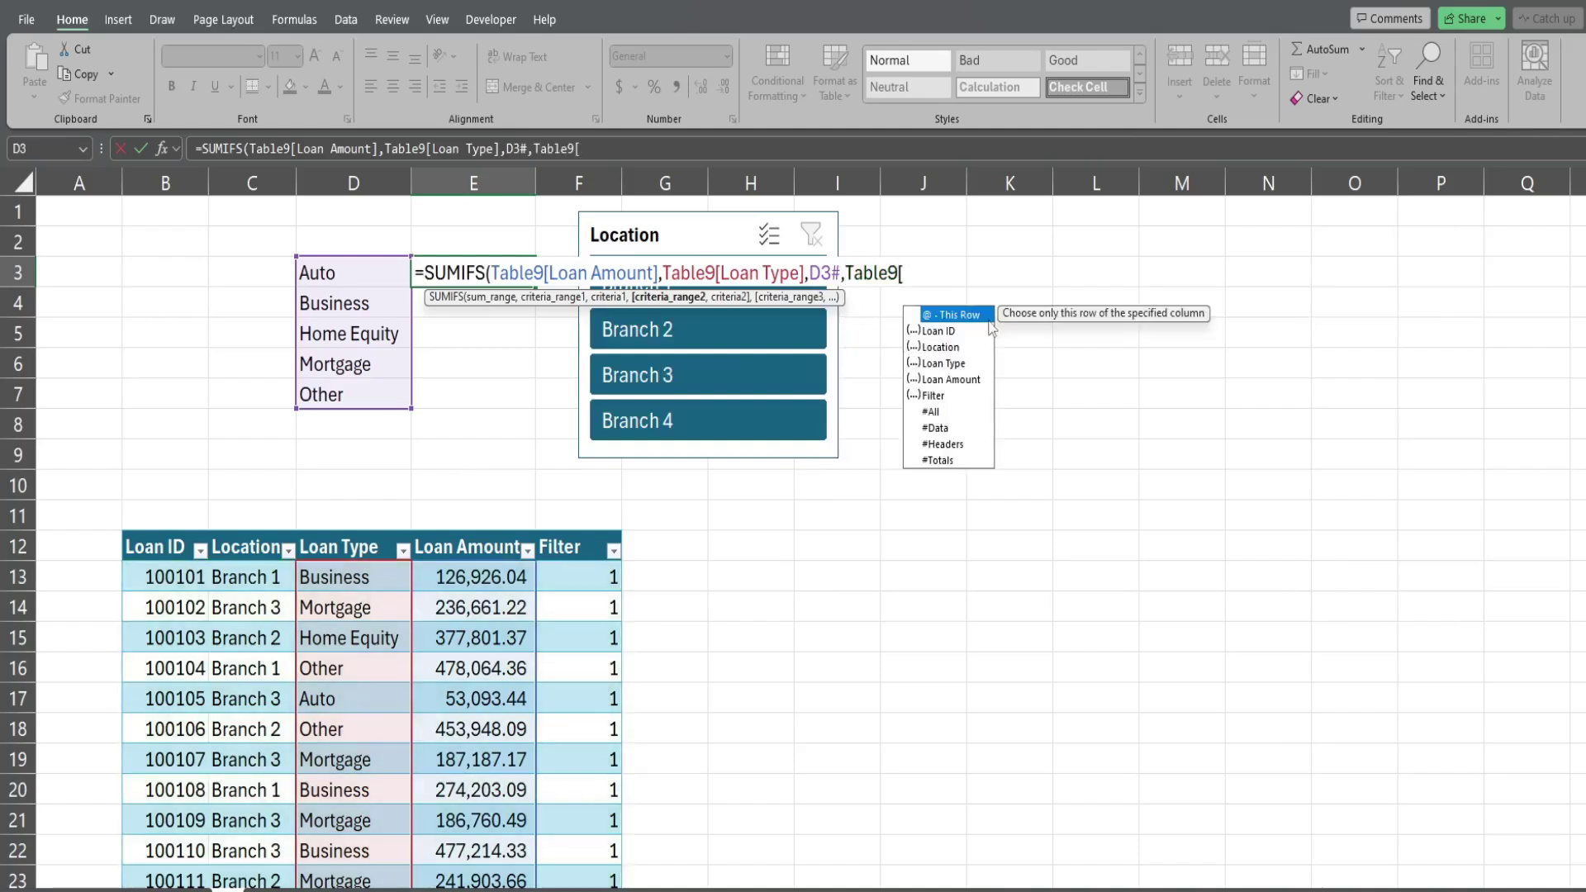
double_click(945, 397)
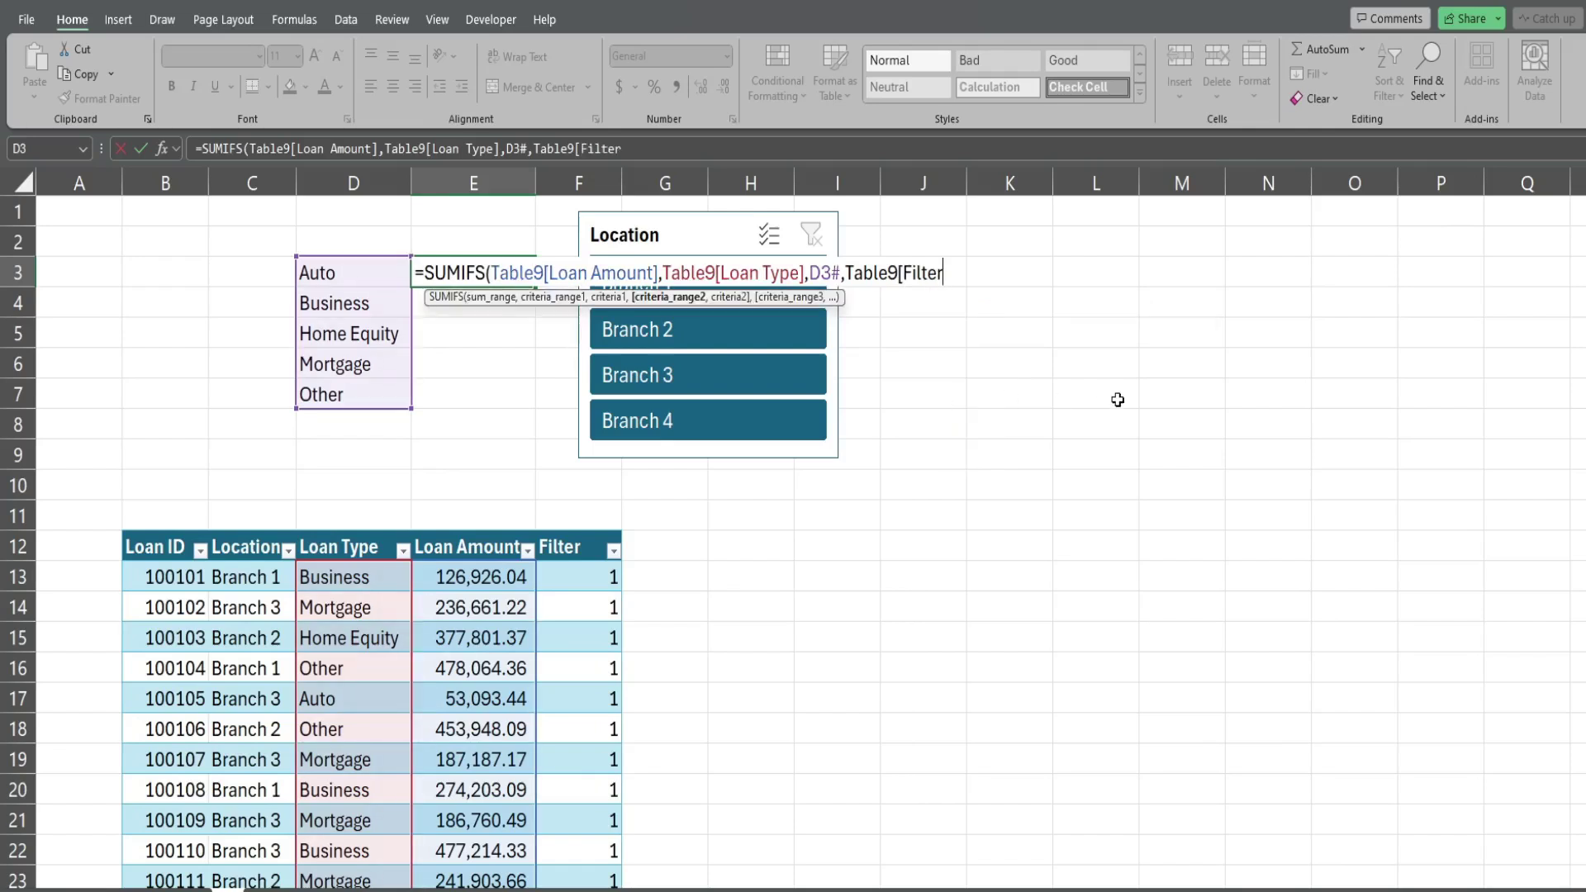
type("]")
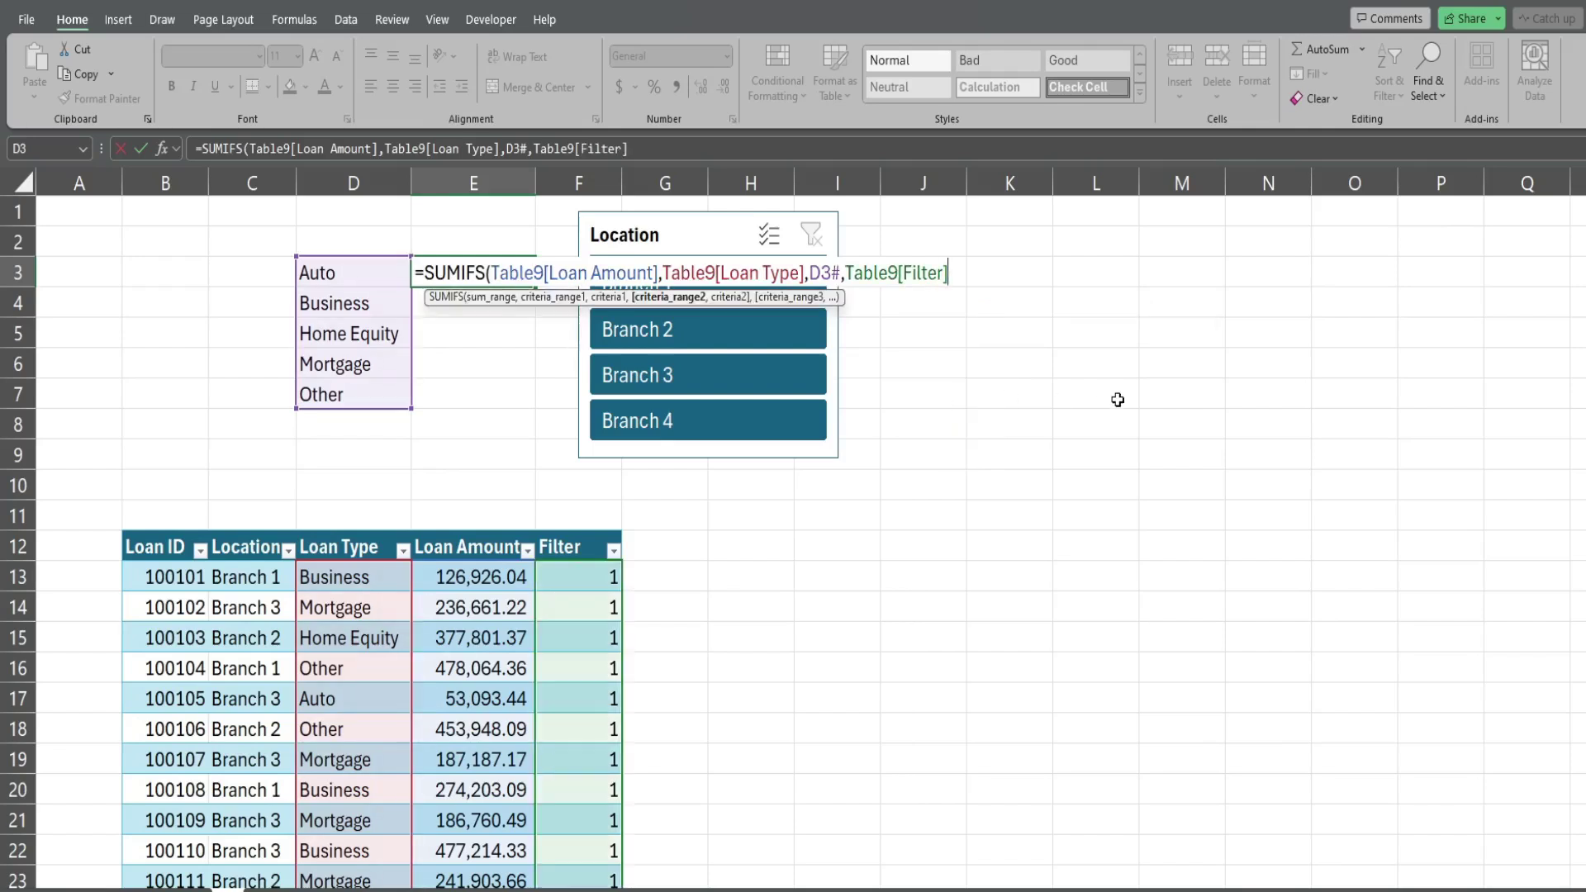
type(",")
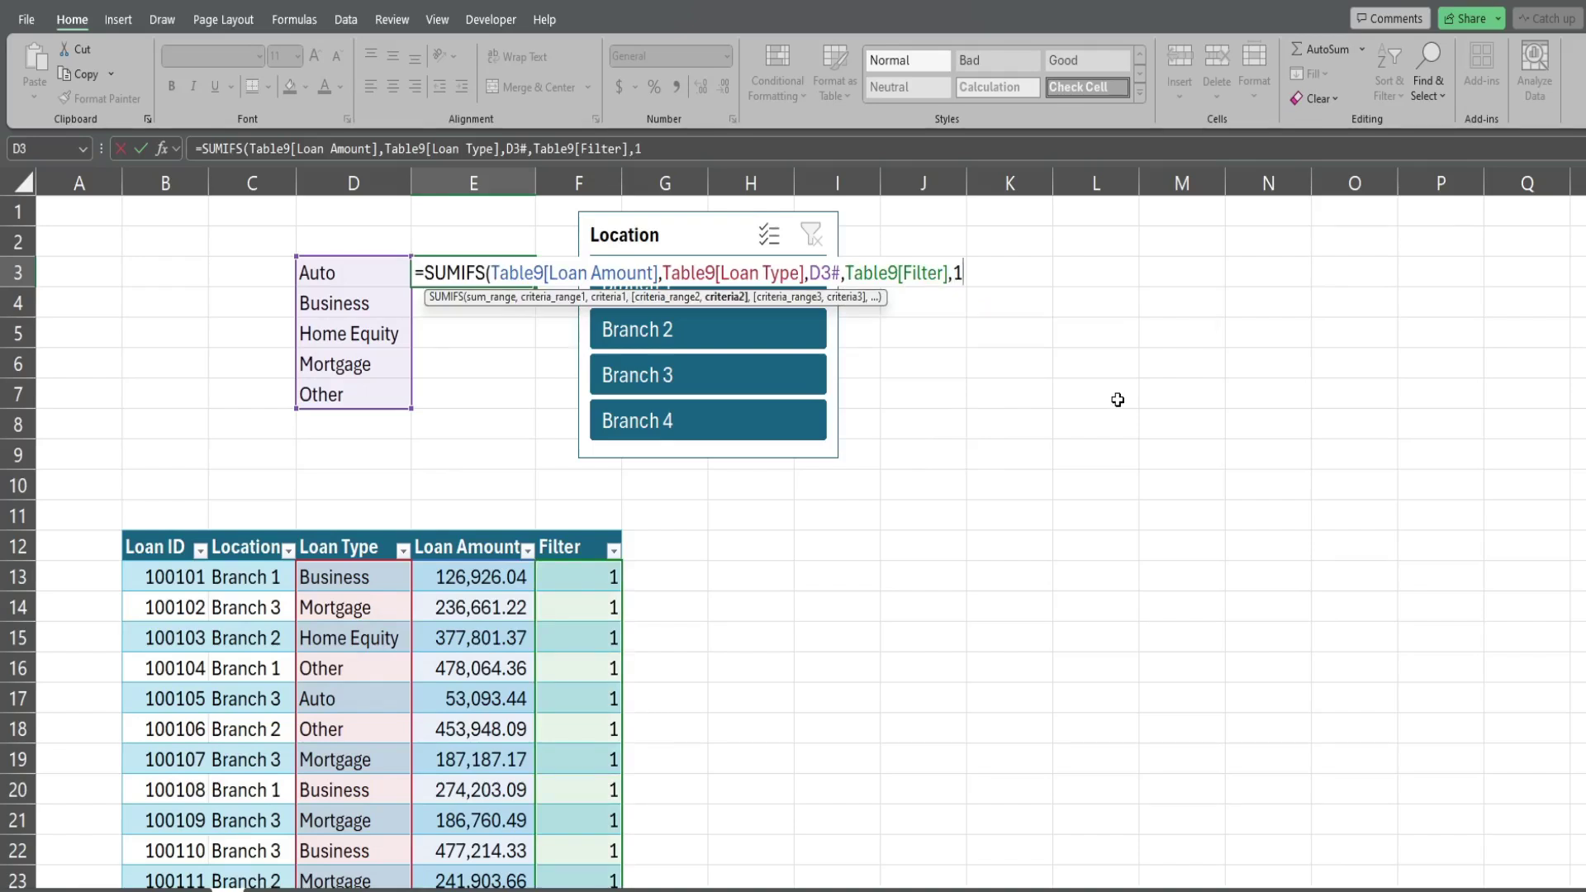
type("1)")
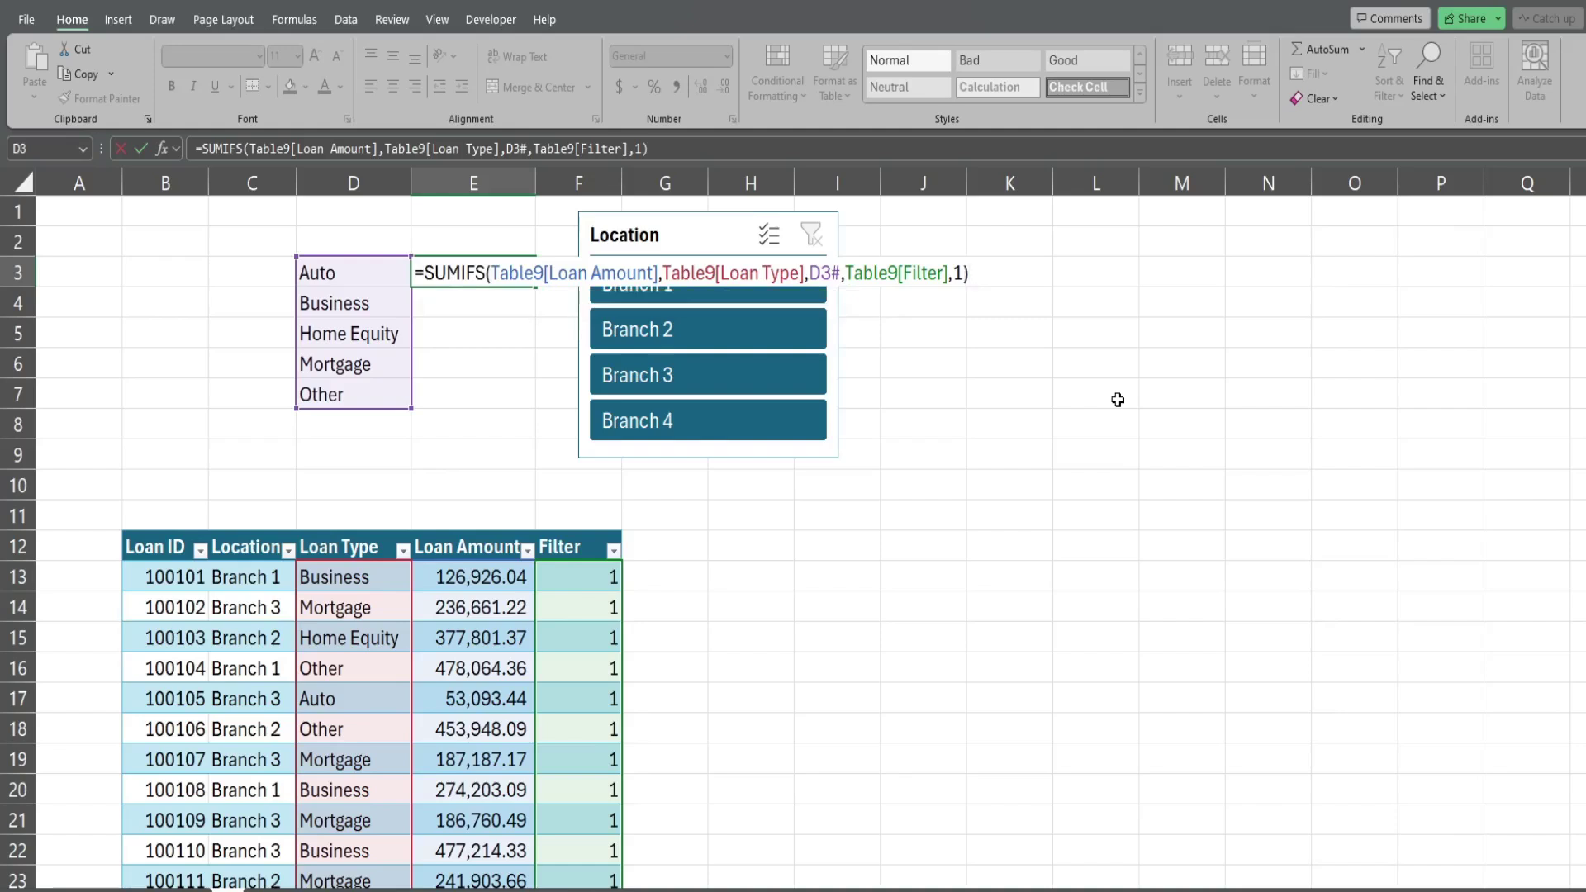
key("Return")
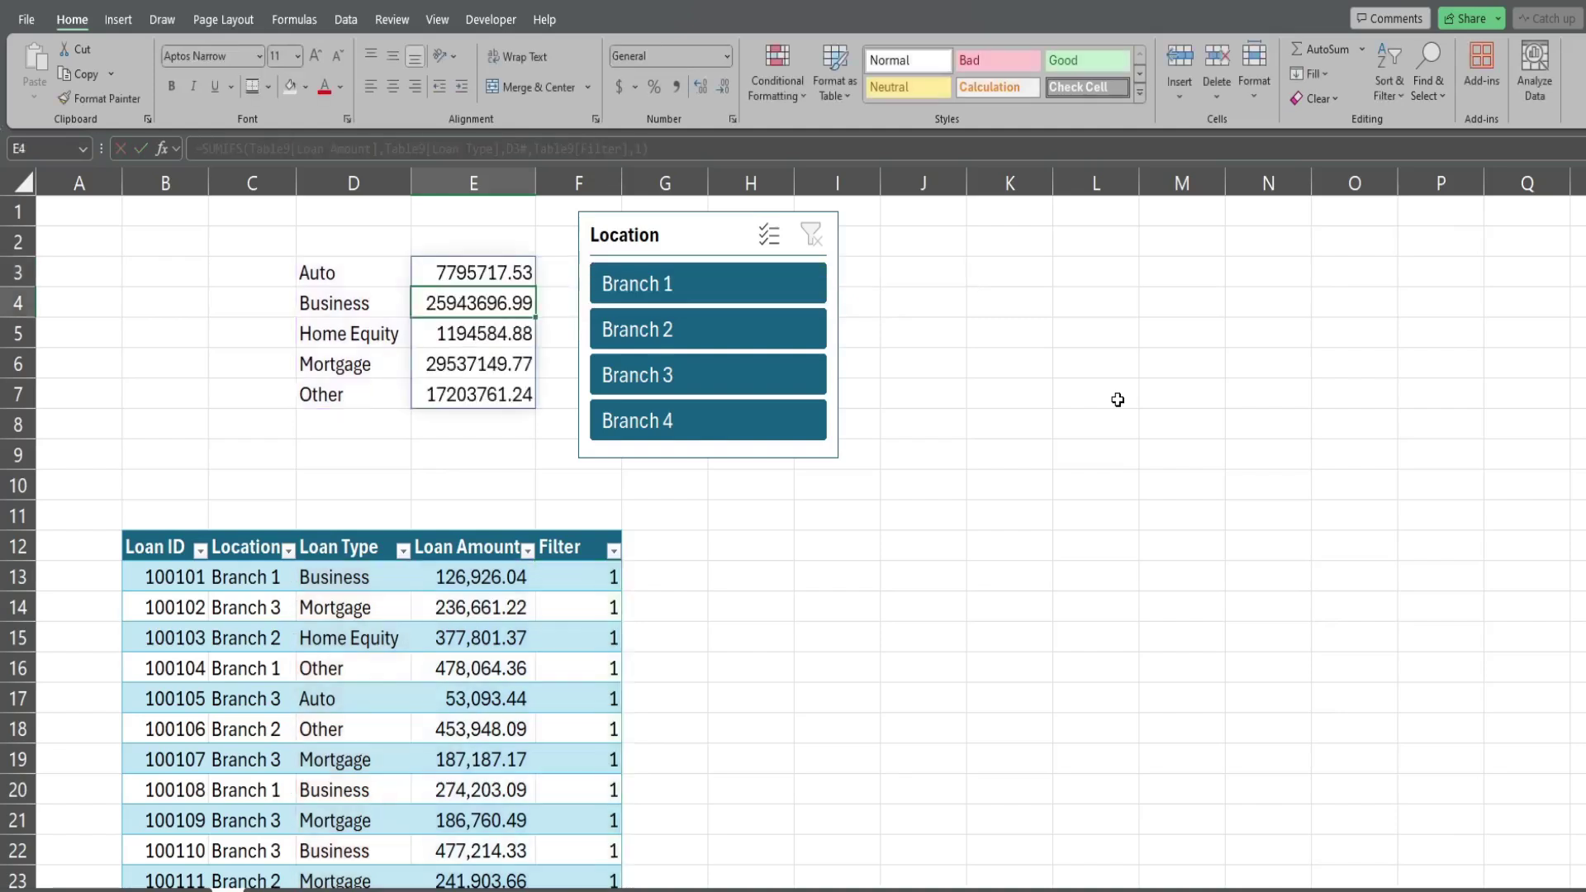
- Apply Comma Style to E3:E10 and autofit column E to the totals
left_click(489, 273)
left_click_drag(489, 312, 484, 489)
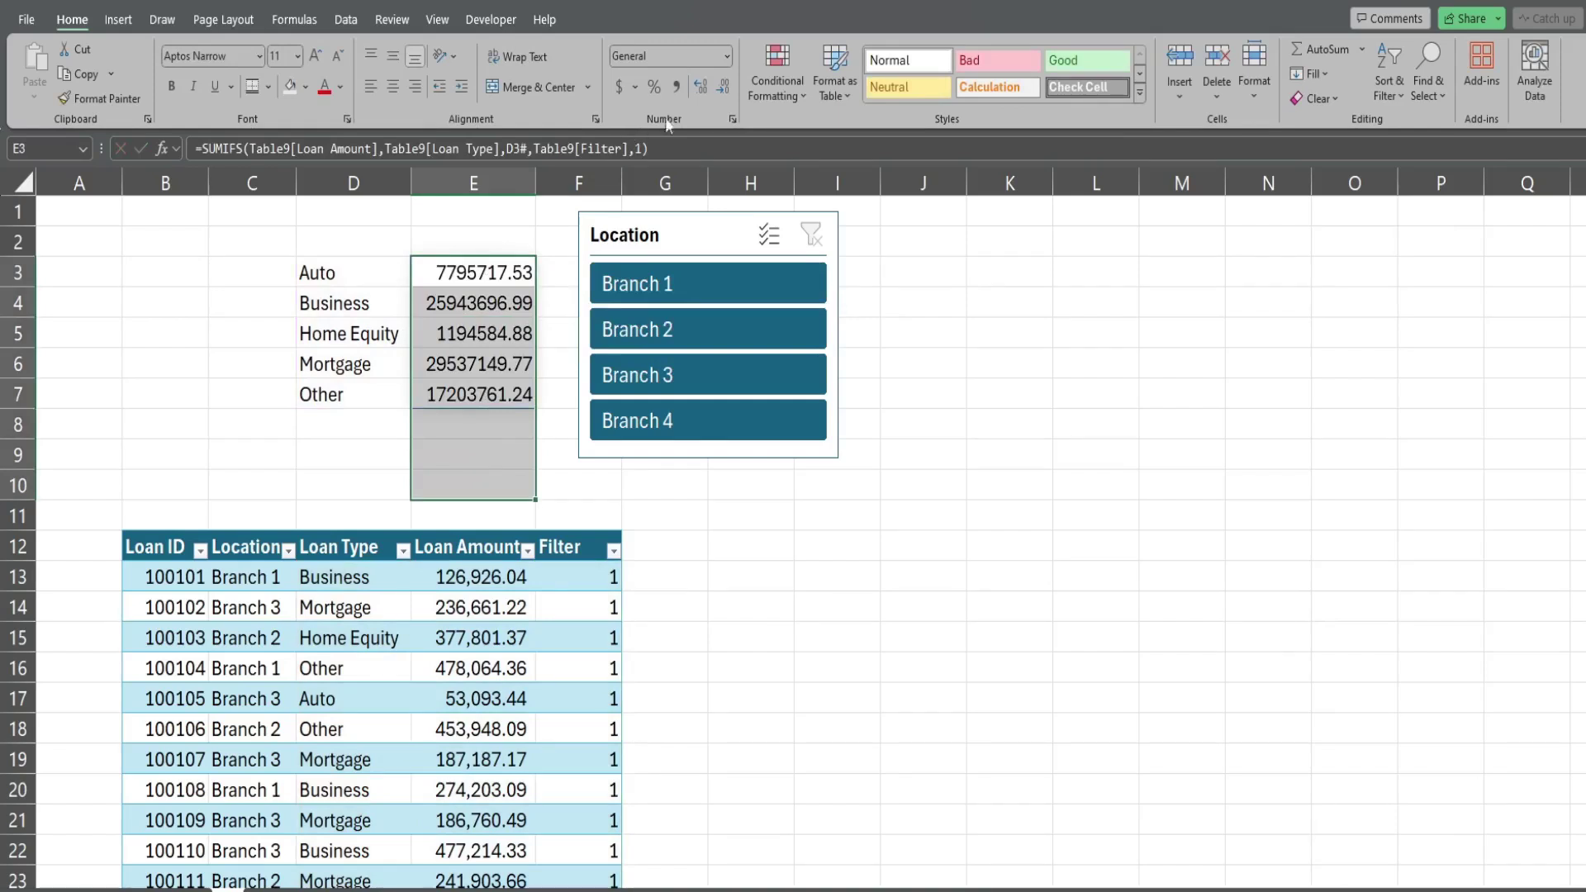
left_click(677, 96)
left_click(1015, 363)
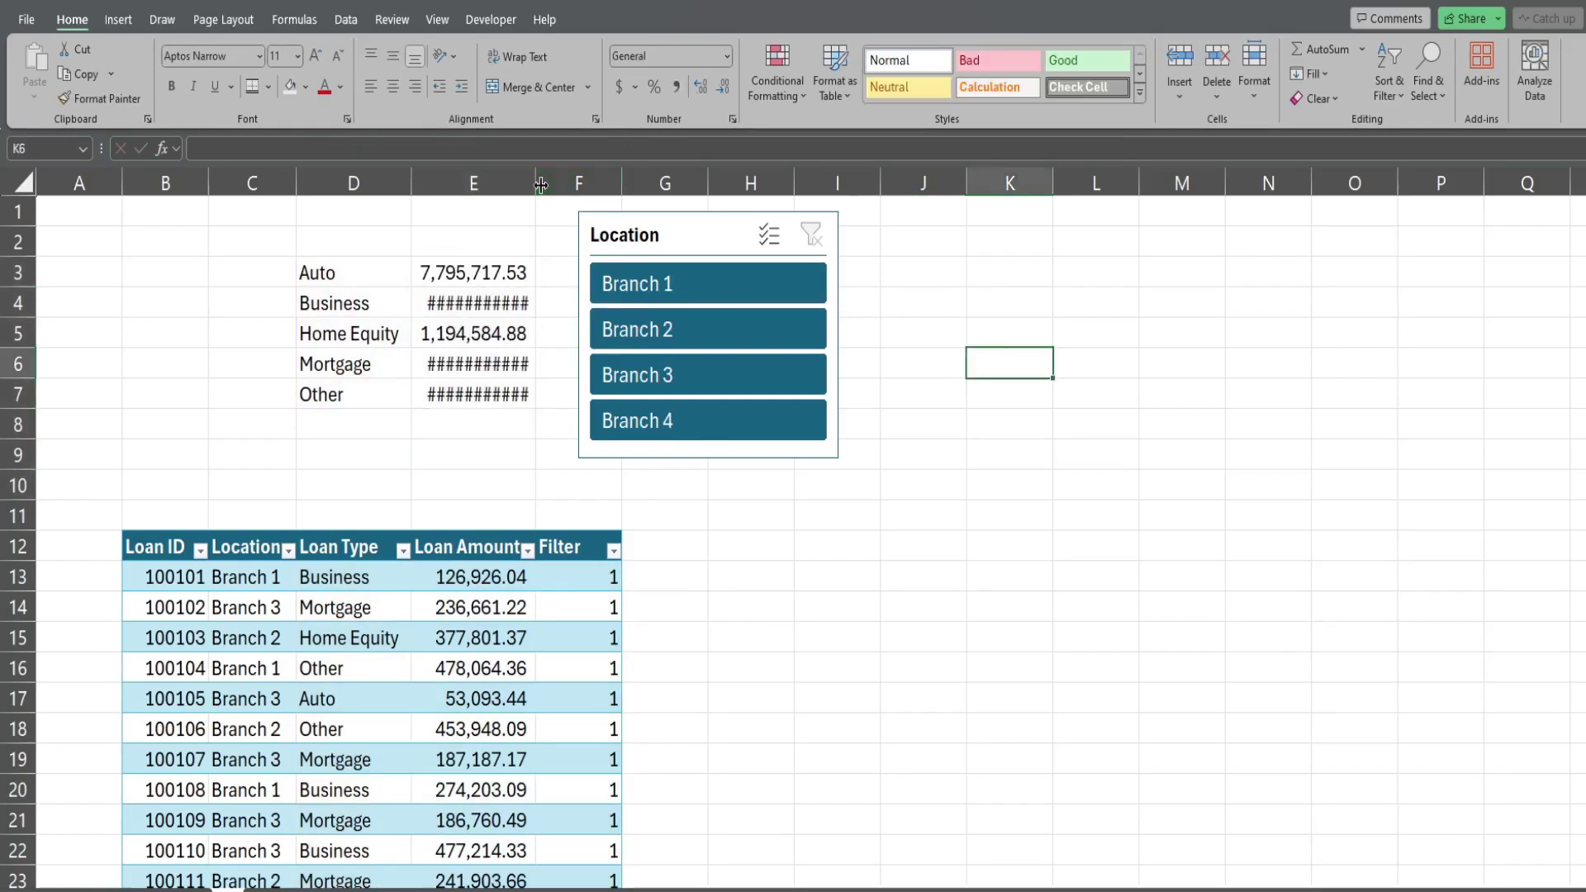
double_click(541, 184)
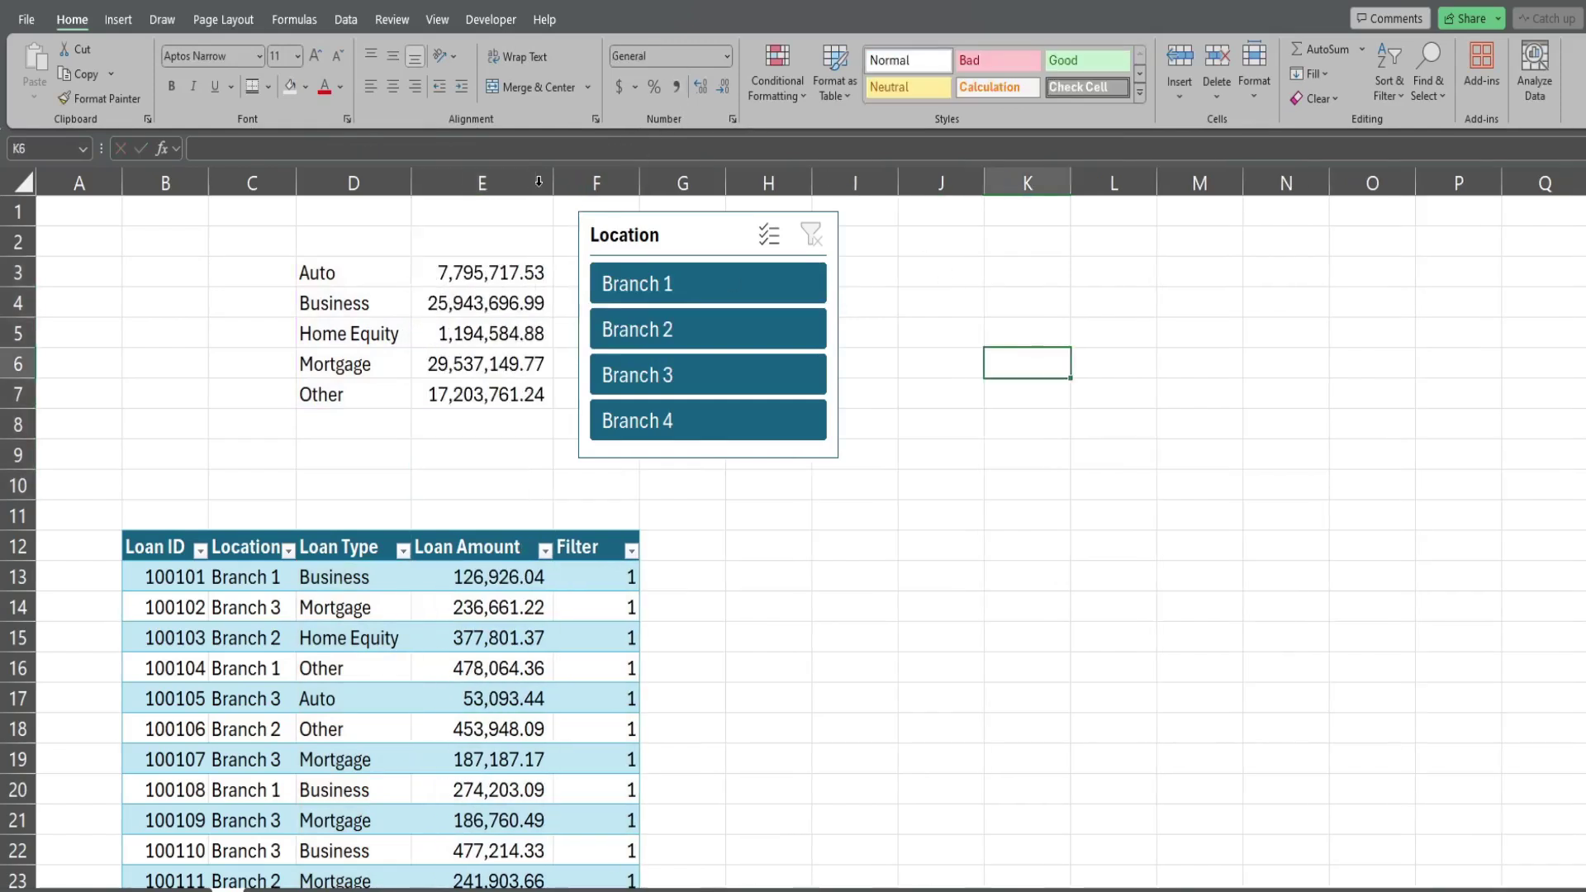
- Add a 'Total' label in D9 with an AutoSum of the loan type totals in E9
left_click(364, 462)
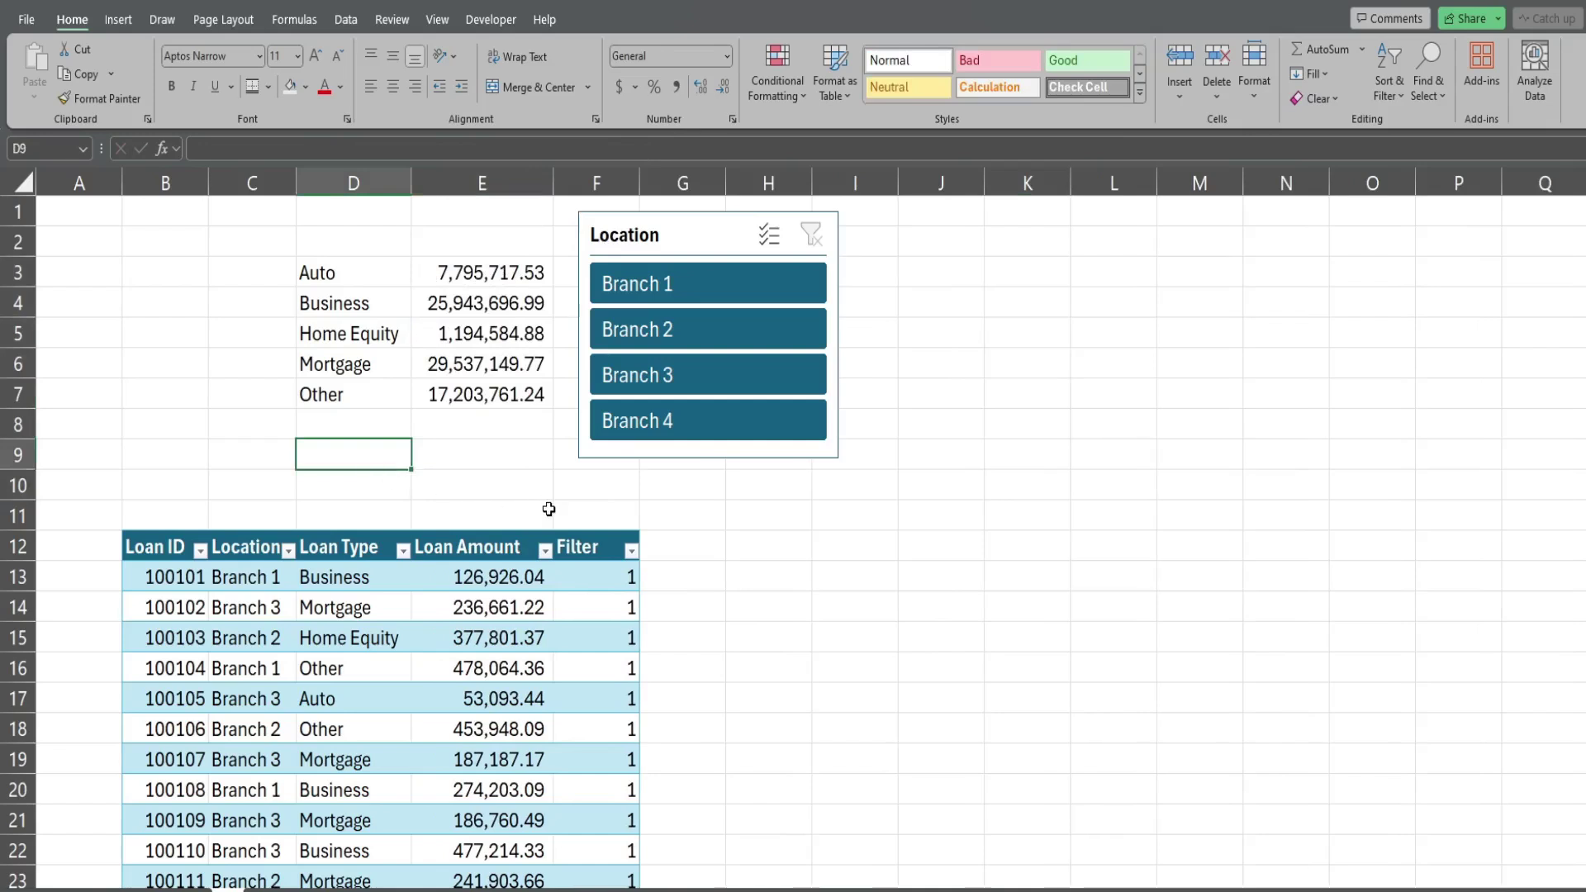
type("Total")
key("Tab")
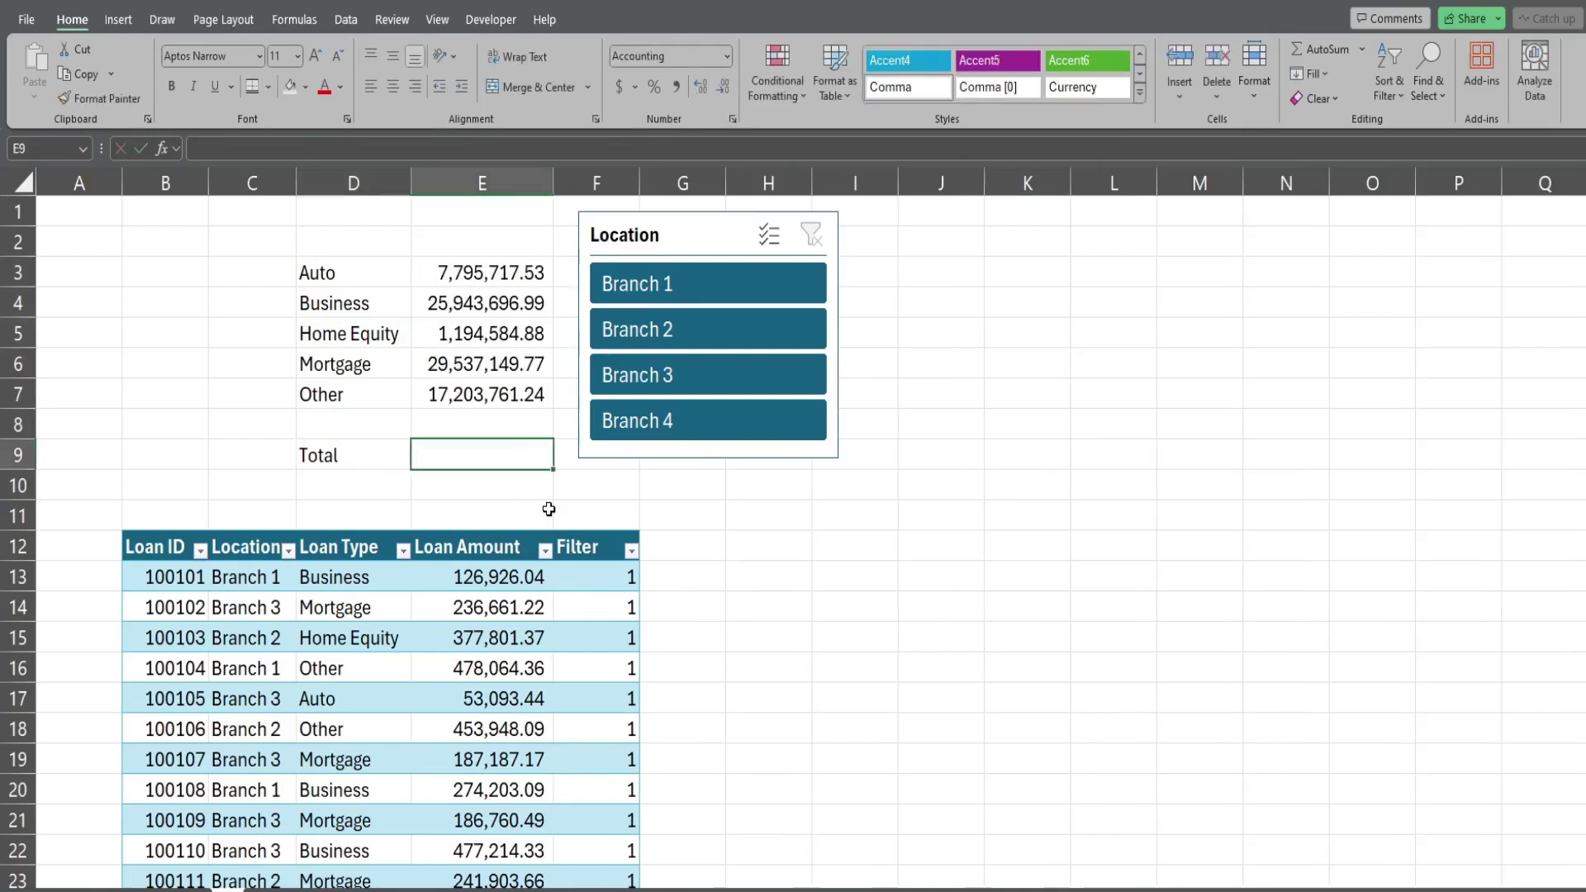
key("alt+equal")
key("Return")
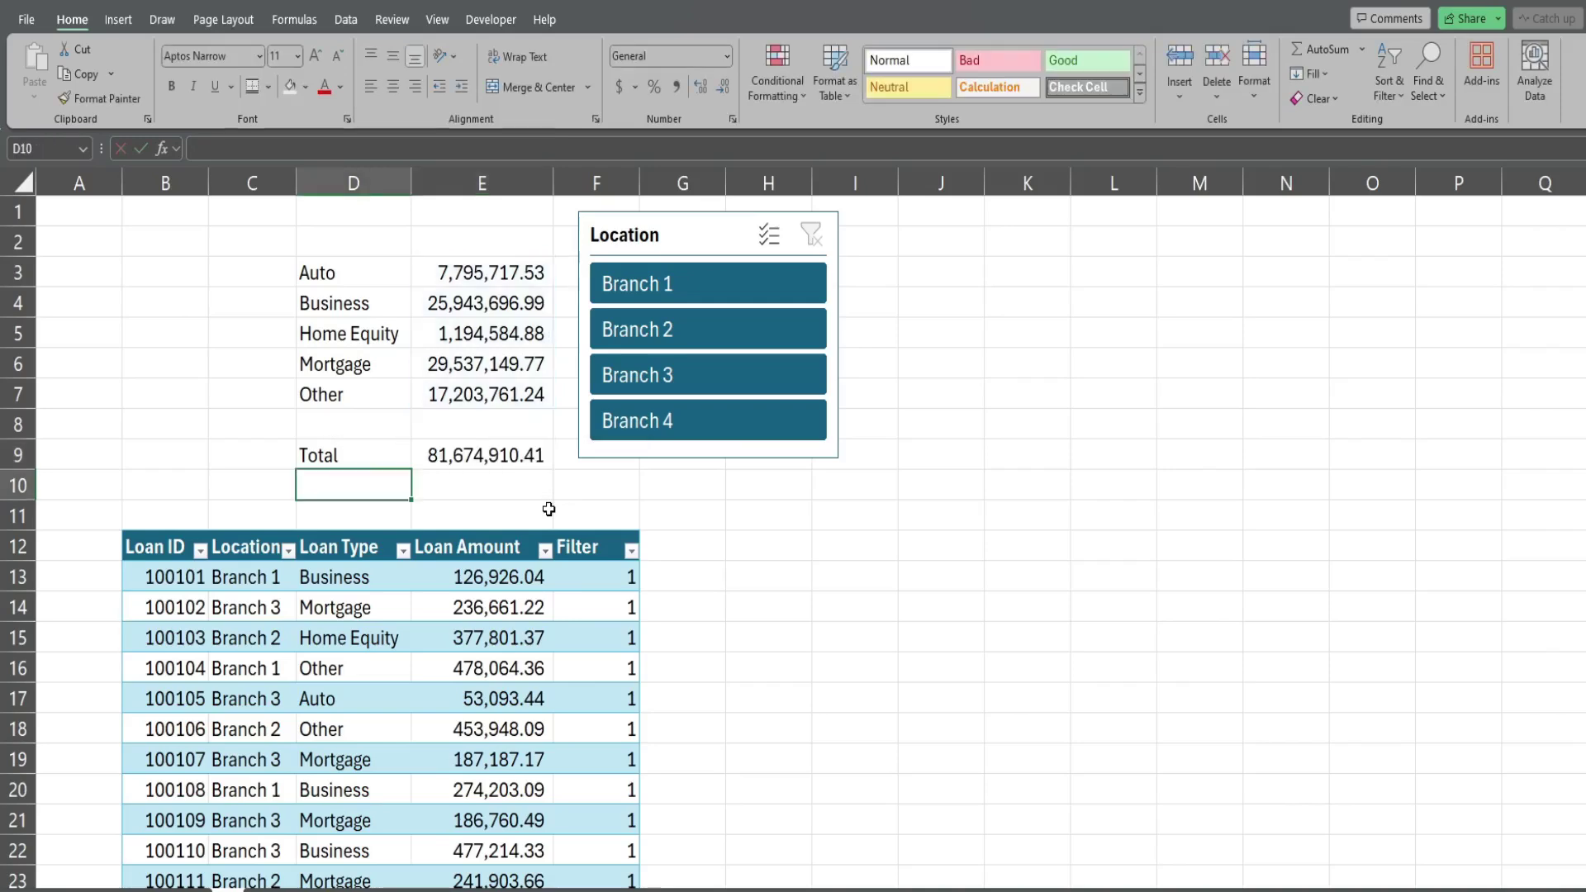
- Try each Branch on the Location slicer, finish on Branch 2, and select D3:E7
left_click(715, 289)
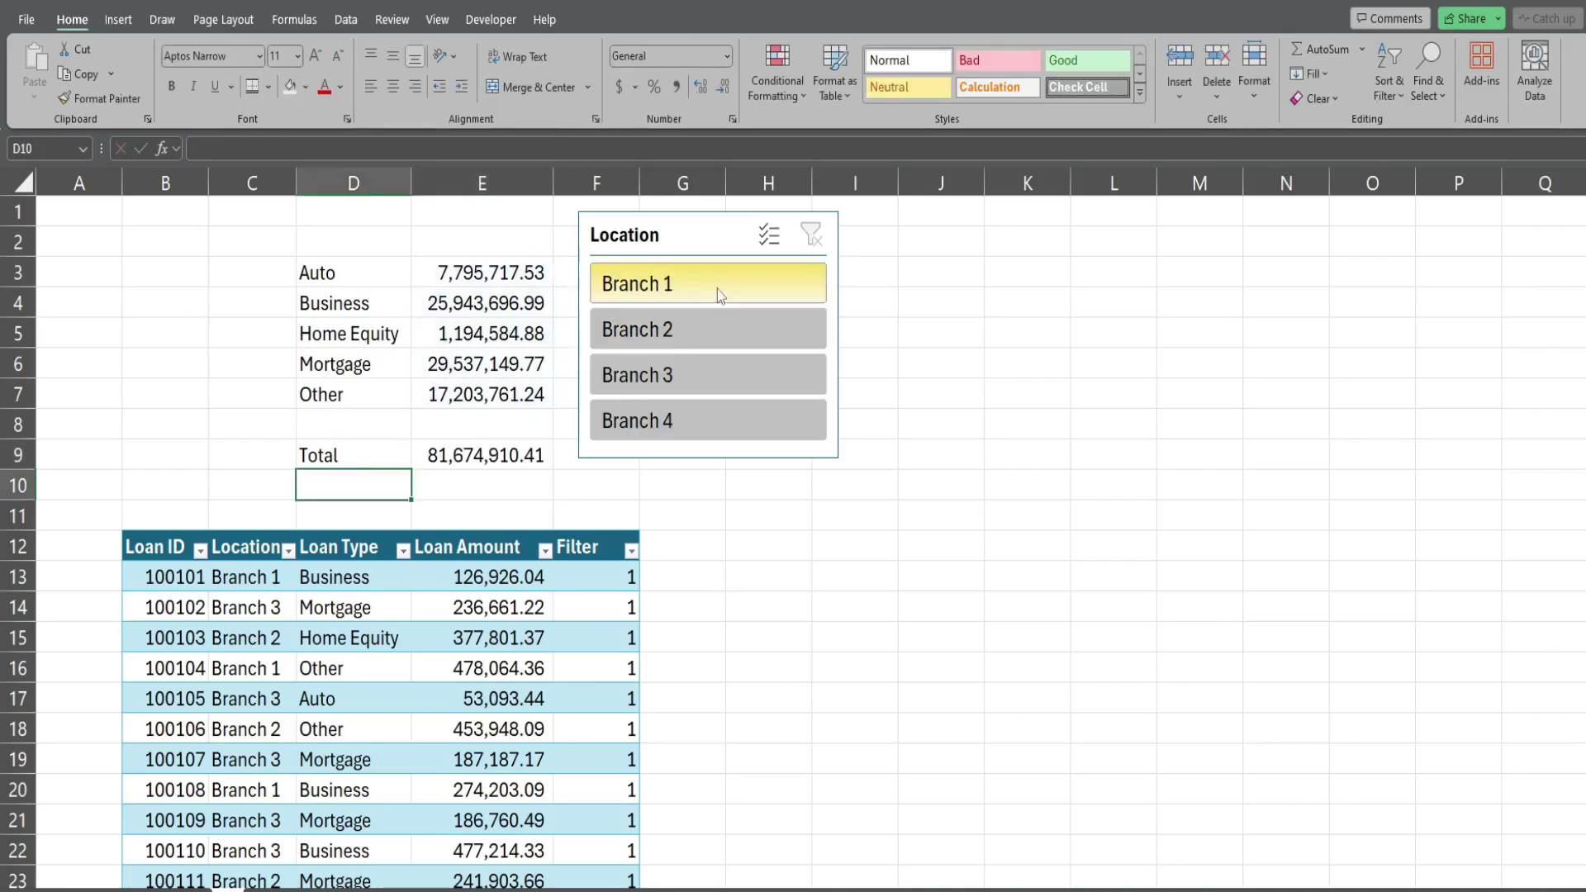
left_click(711, 332)
left_click(704, 377)
left_click(684, 417)
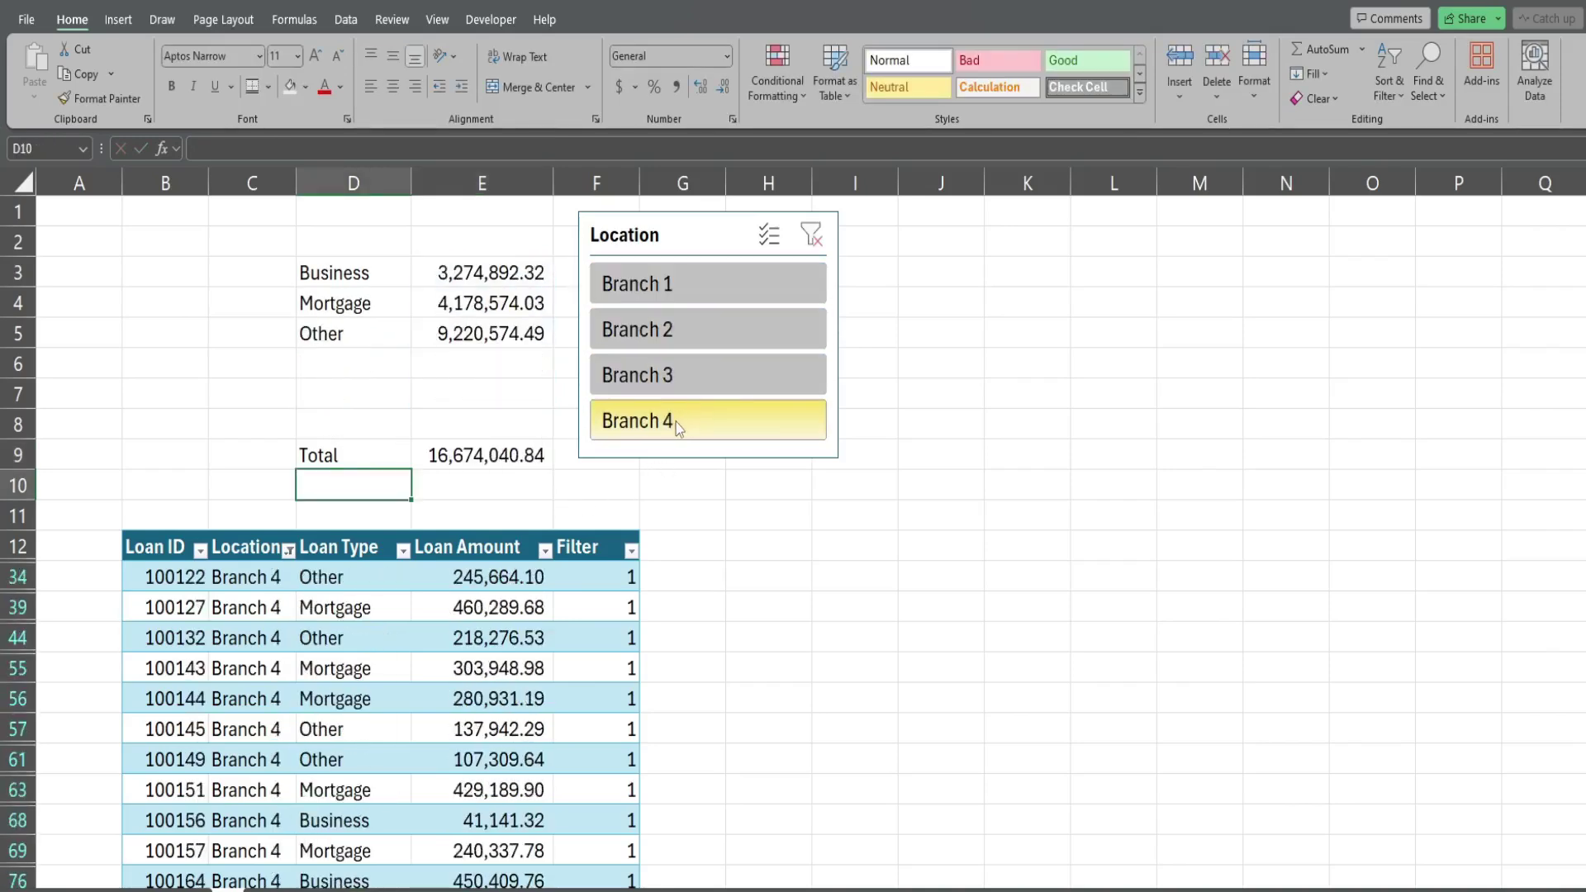
left_click(671, 286)
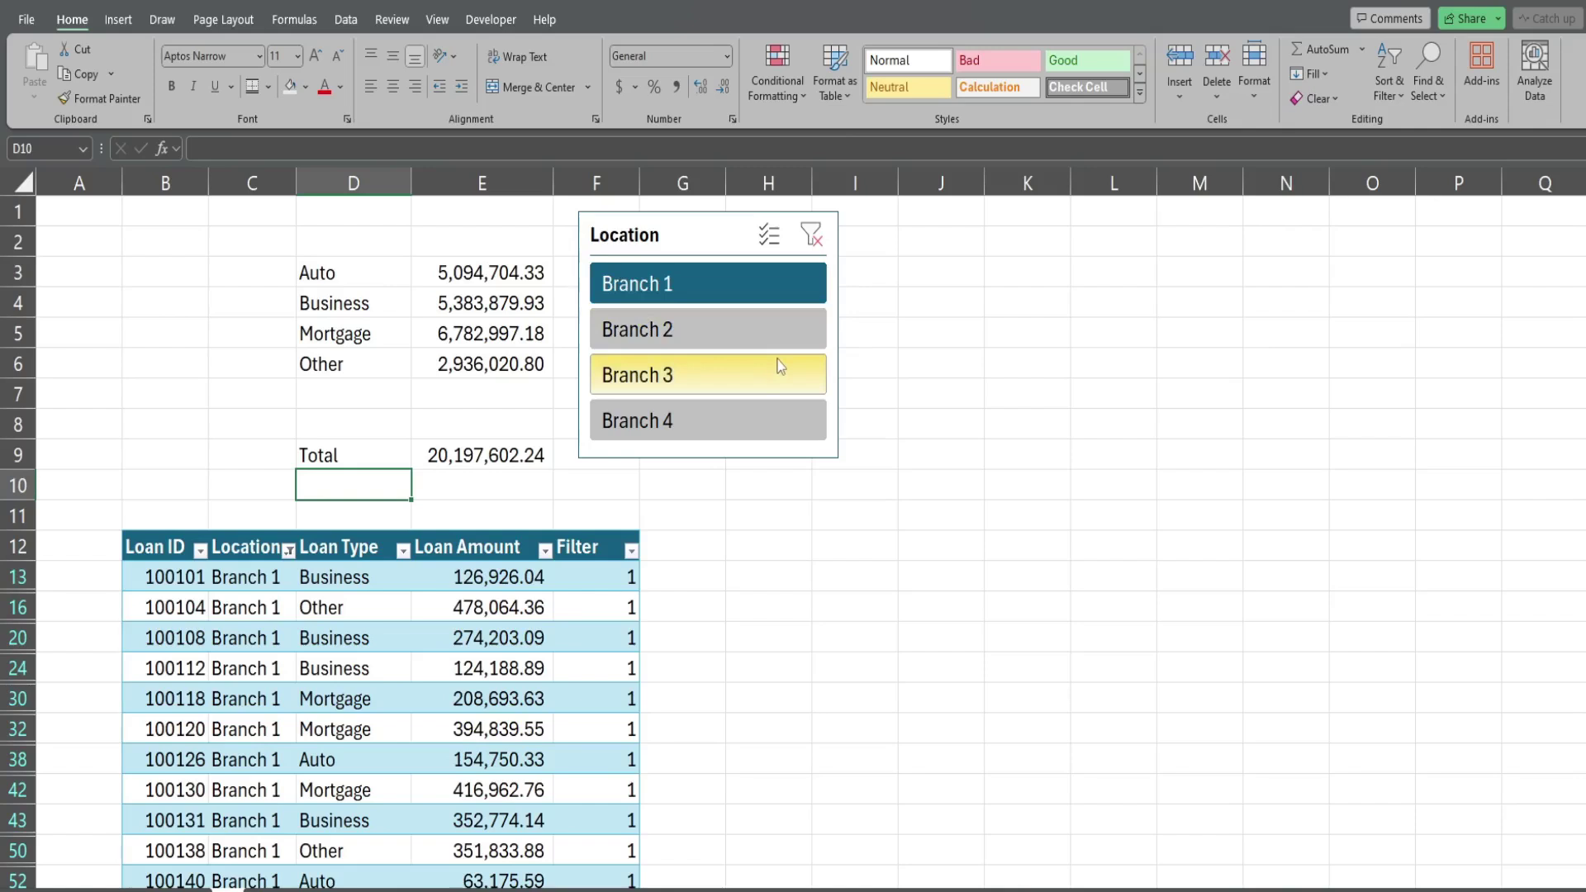
left_click(709, 335)
left_click_drag(339, 278, 506, 389)
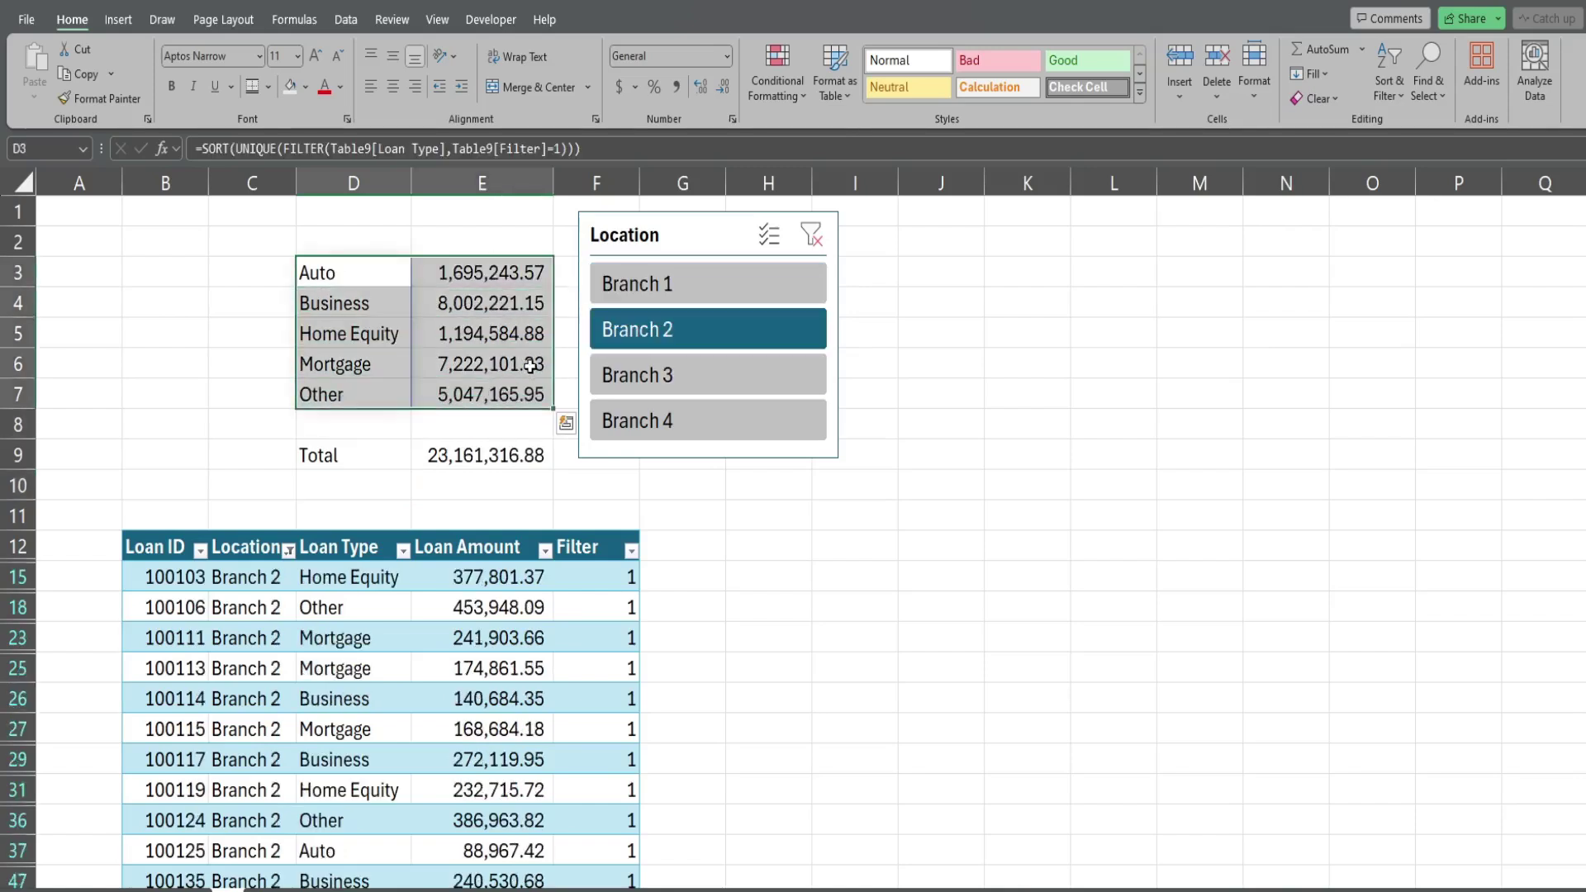
- Insert a 3-D Clustered Column chart with the dark grey style, placed beside the slicer in columns J–Q
left_click(118, 19)
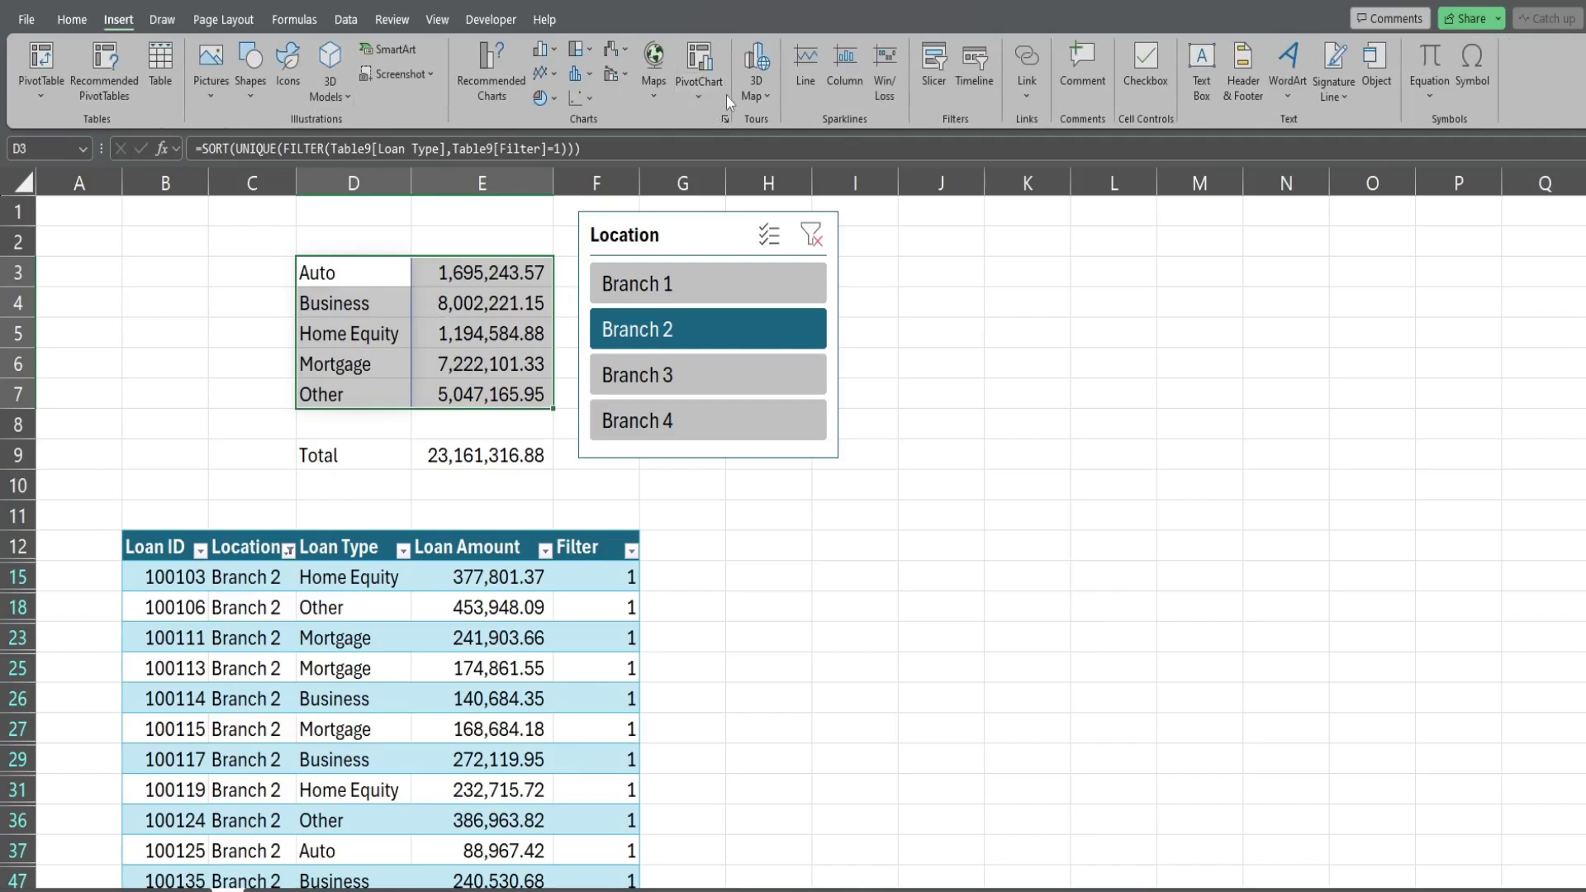
left_click(555, 55)
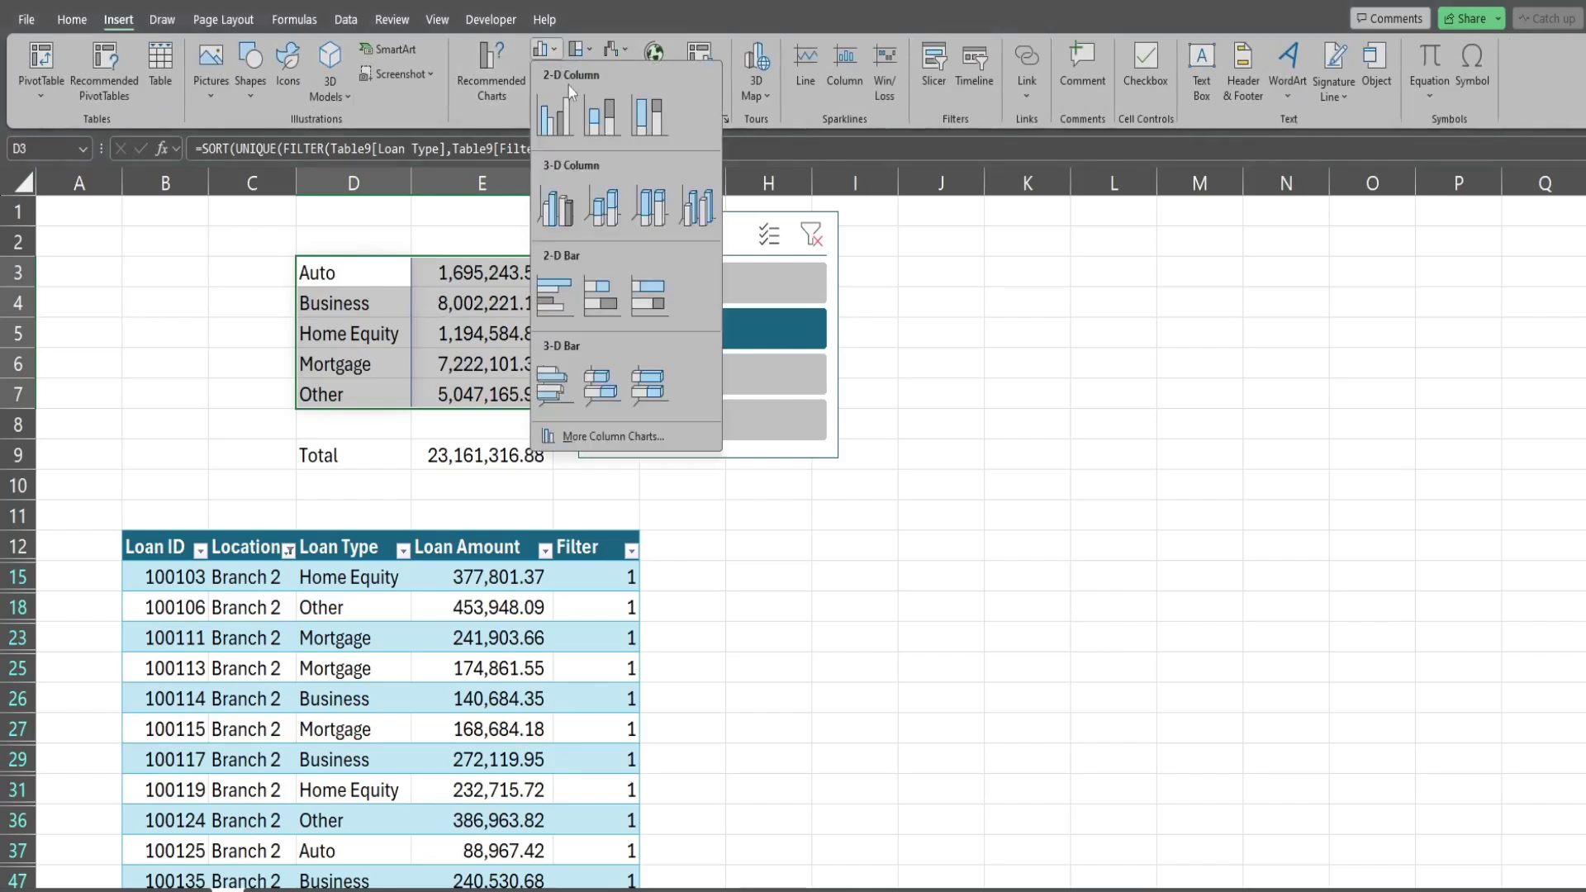
left_click(576, 211)
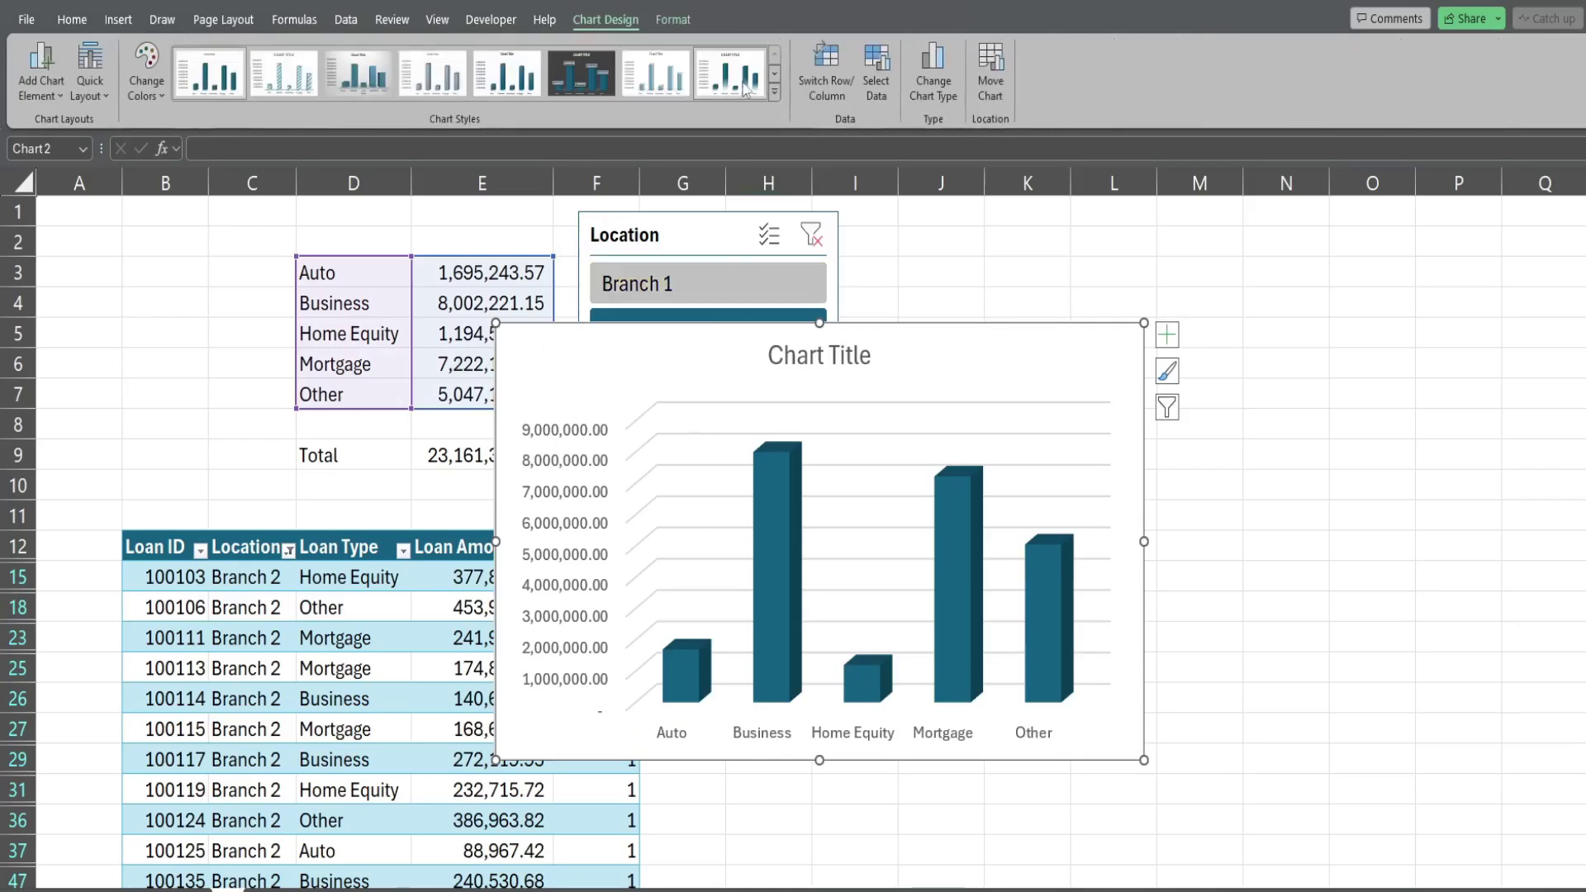
left_click(770, 94)
left_click(209, 127)
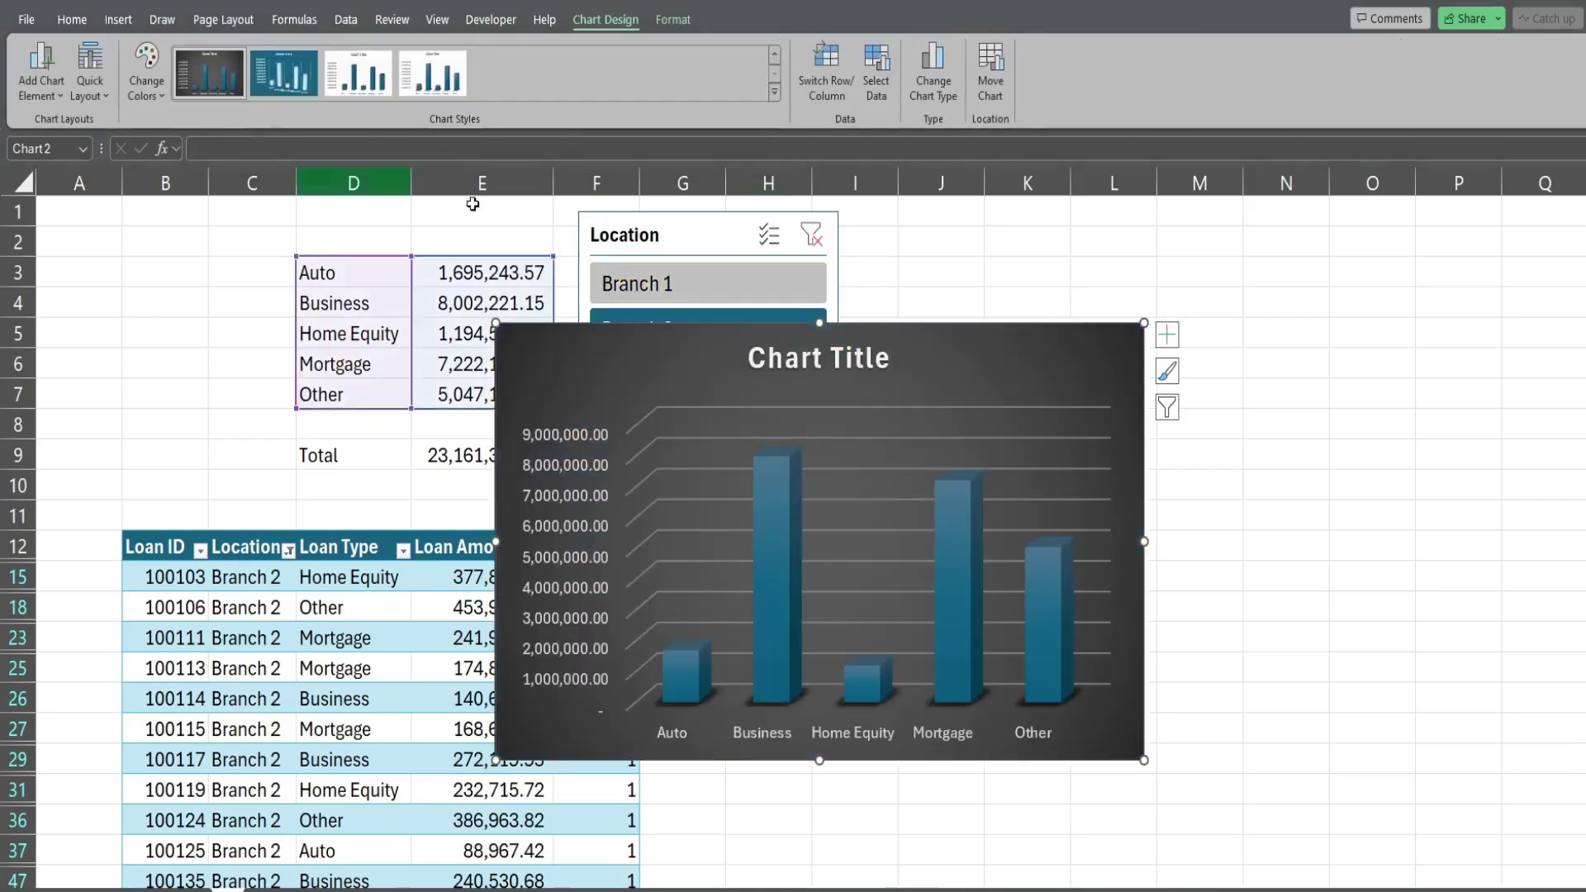
left_click_drag(664, 348, 1010, 233)
left_click(751, 276)
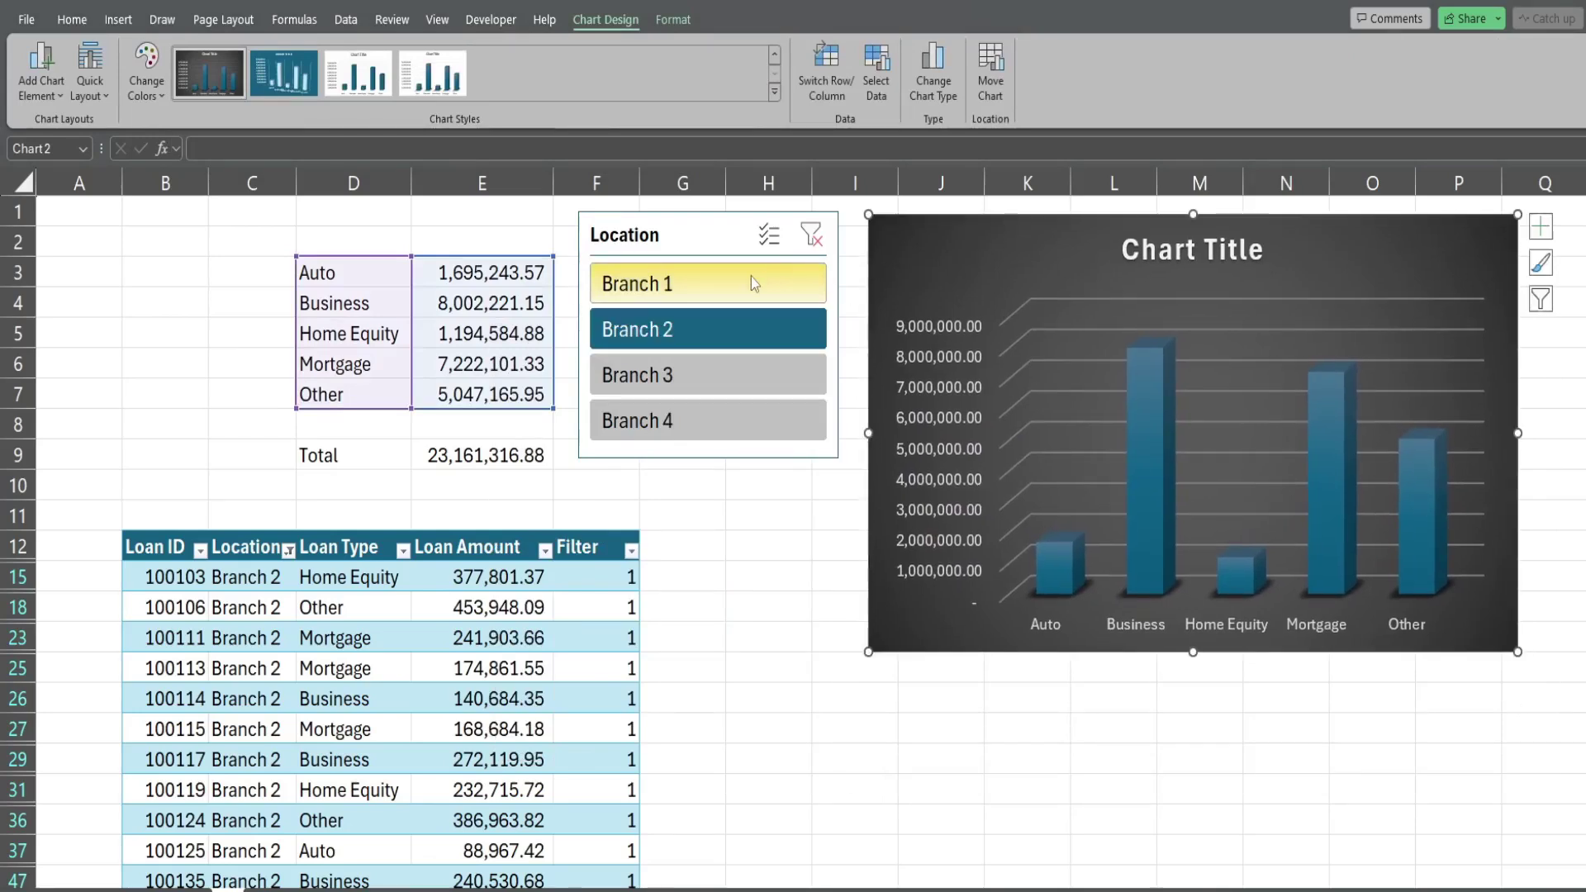
- Test Branches 3, 4, 1, 2 and Branches 1+2 together on the slicer, then clear the Location filter
left_click(698, 367)
left_click(701, 425)
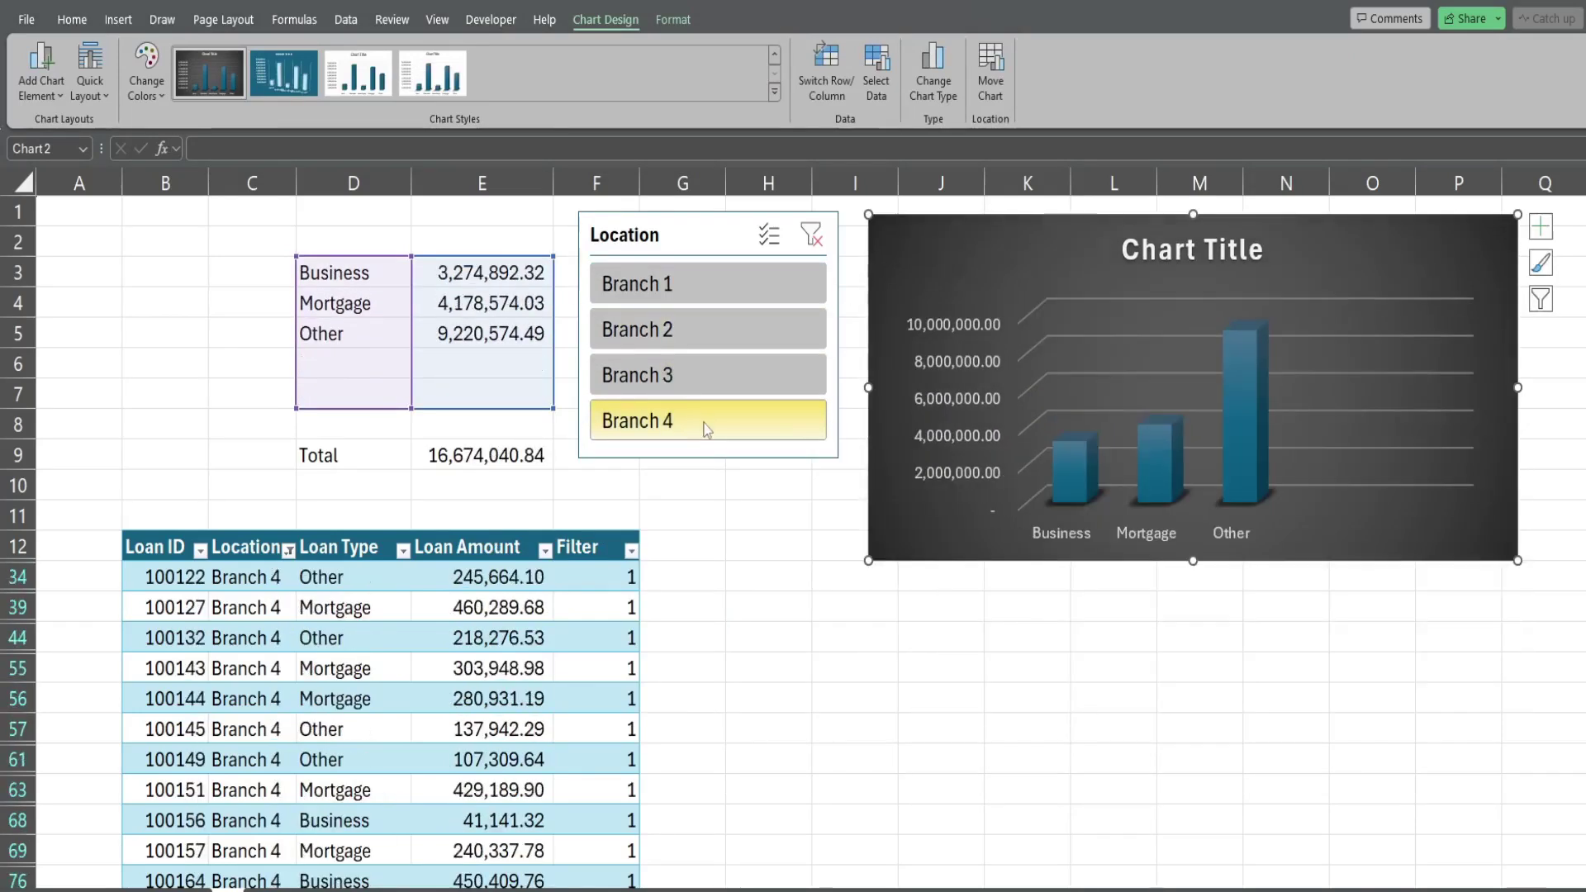
left_click(737, 522)
left_click(694, 286)
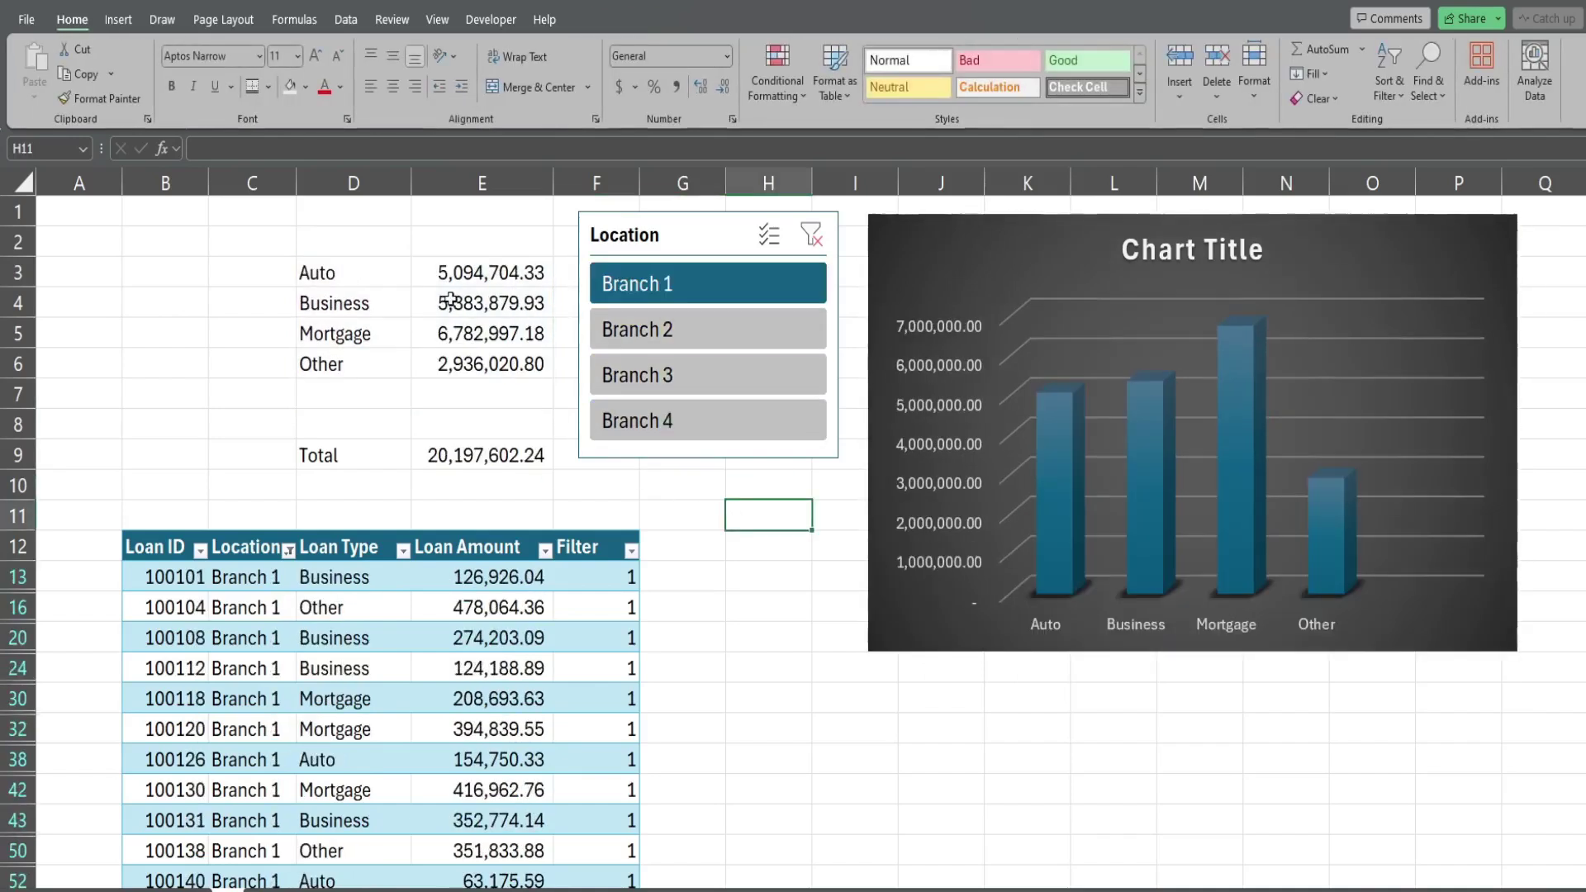
left_click(676, 327)
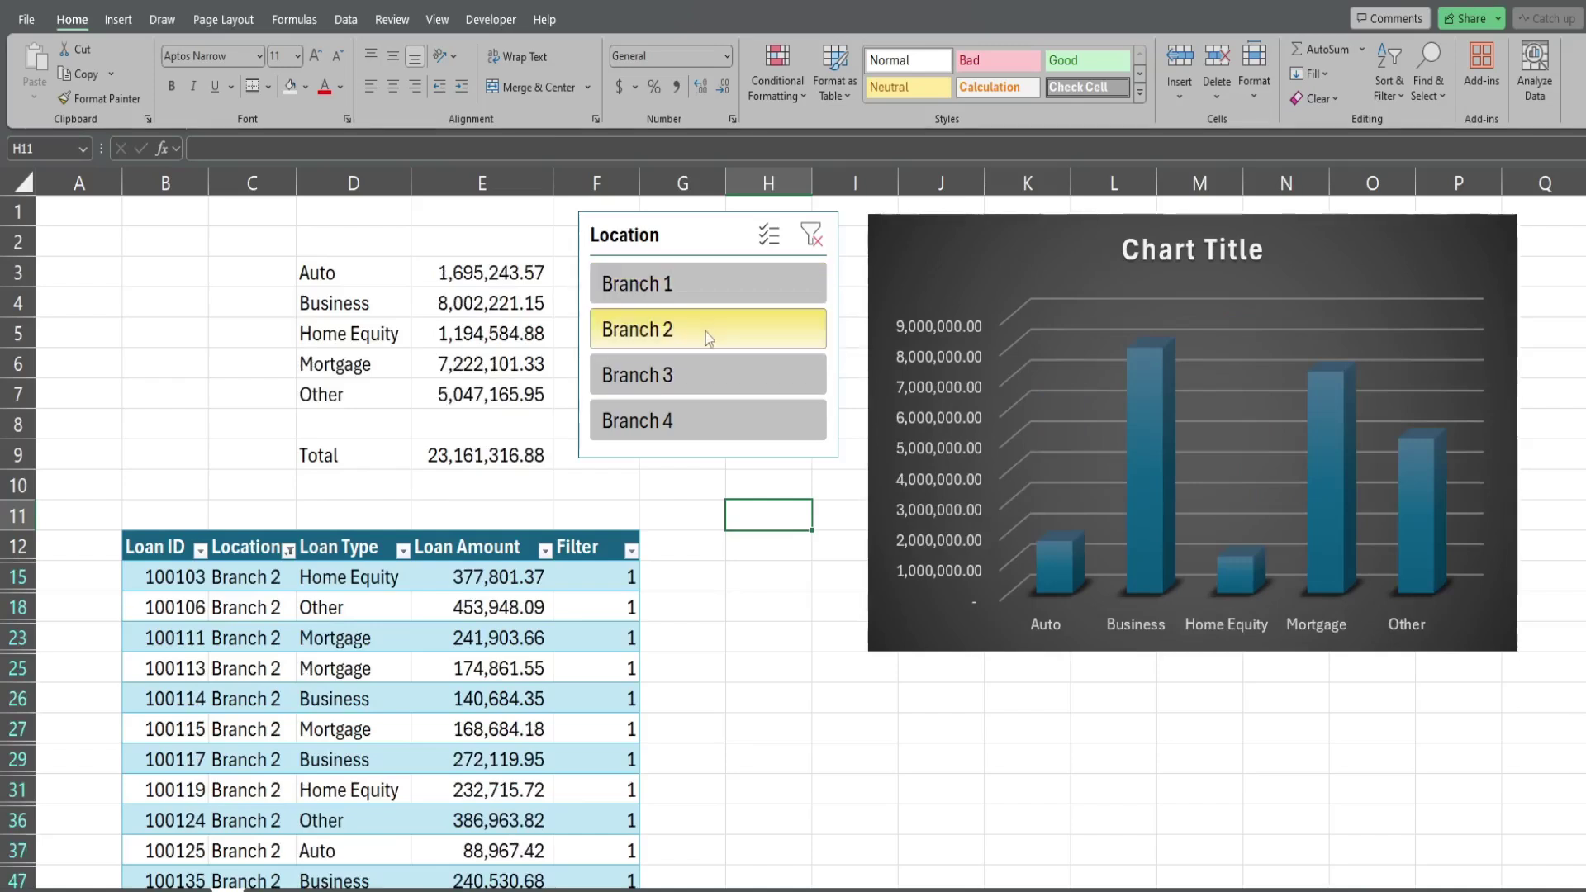
left_click(761, 299, "ctrl")
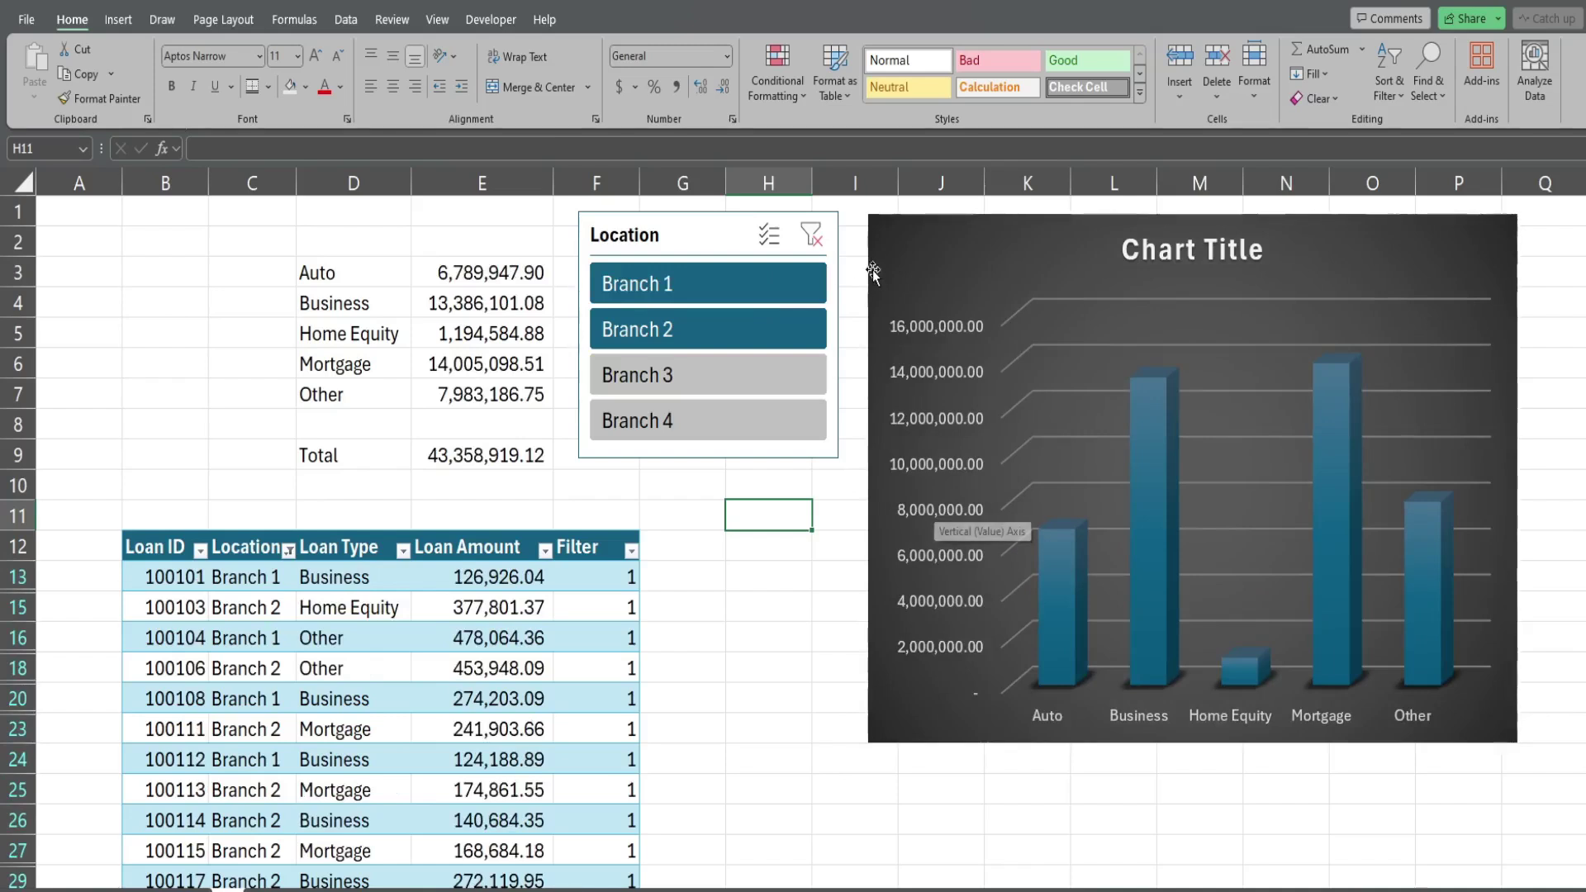
left_click(809, 242)
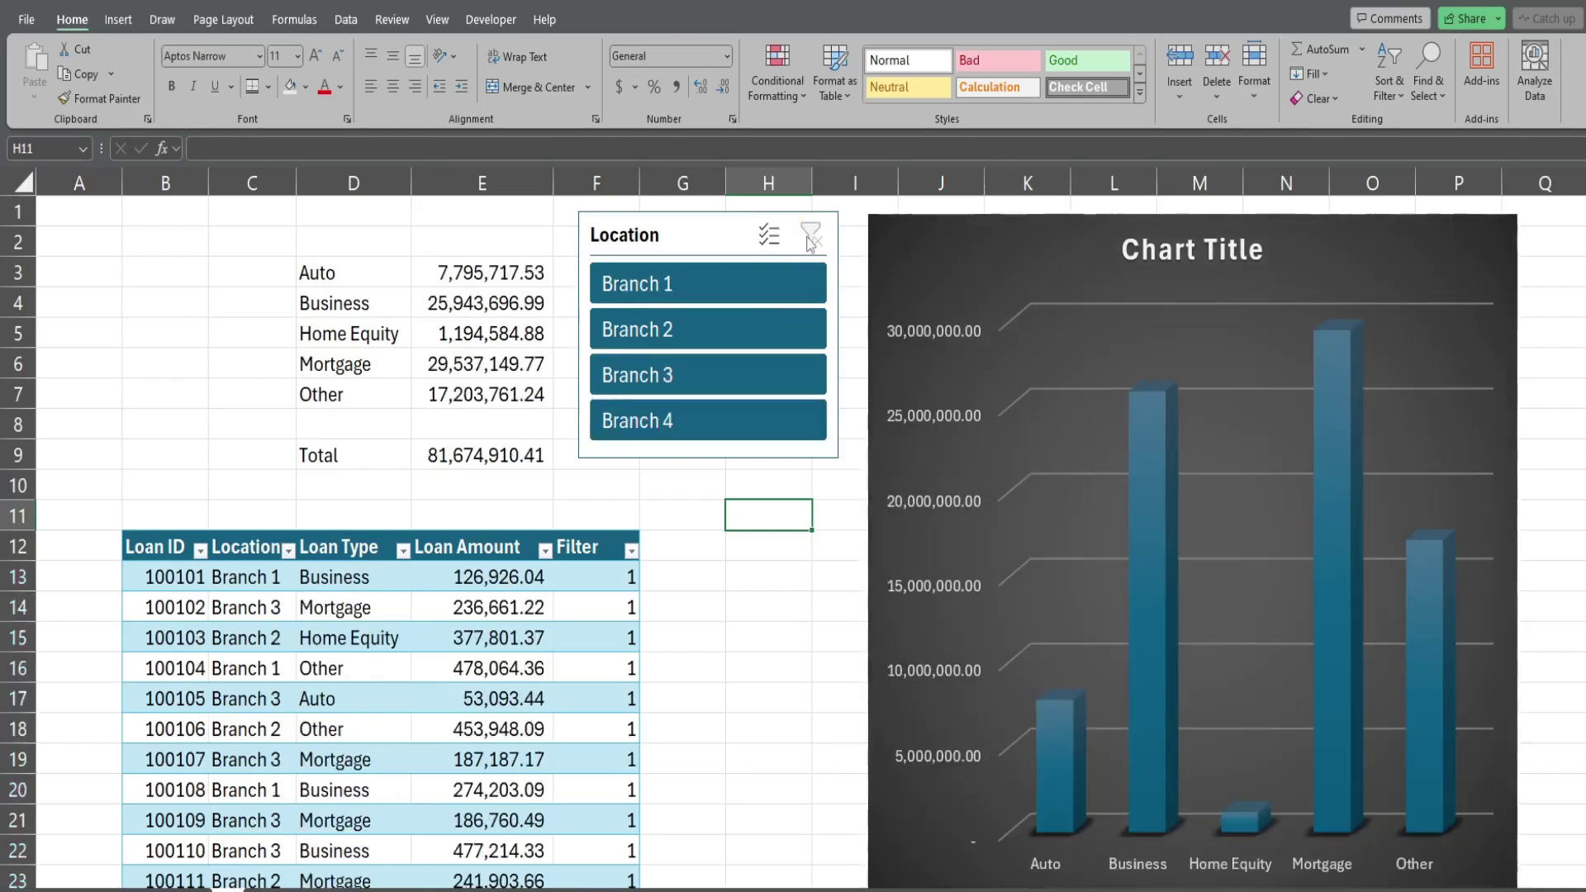